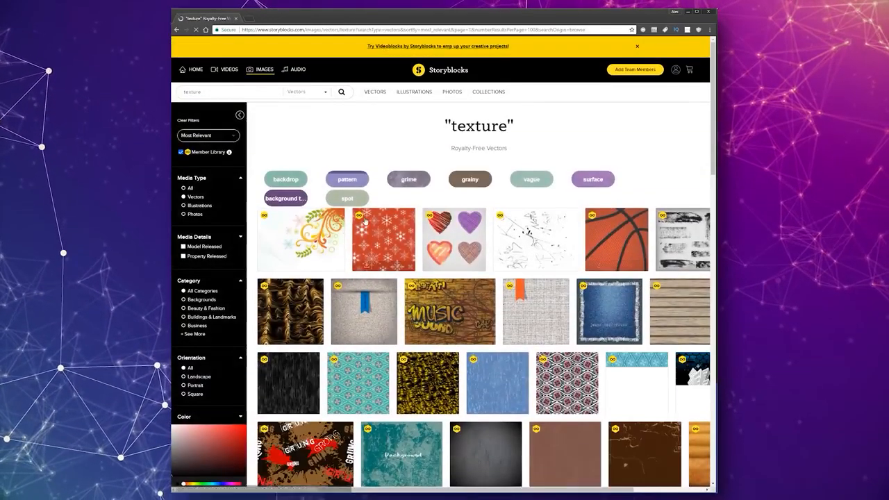
# Step: Browse the royalty-free vector results for "texture" on Storyblocks
pyautogui.scroll(-2, 493, 282)
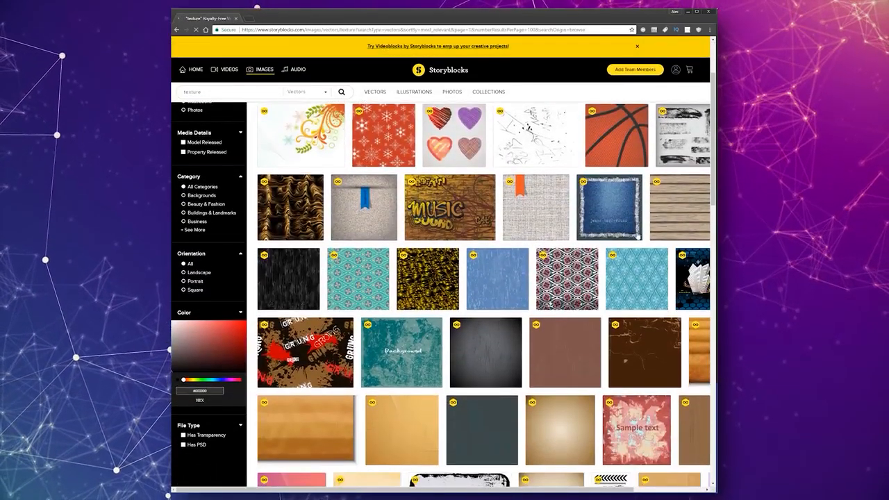
pyautogui.scroll(-3, 494, 283)
pyautogui.scroll(-5, 340, 255)
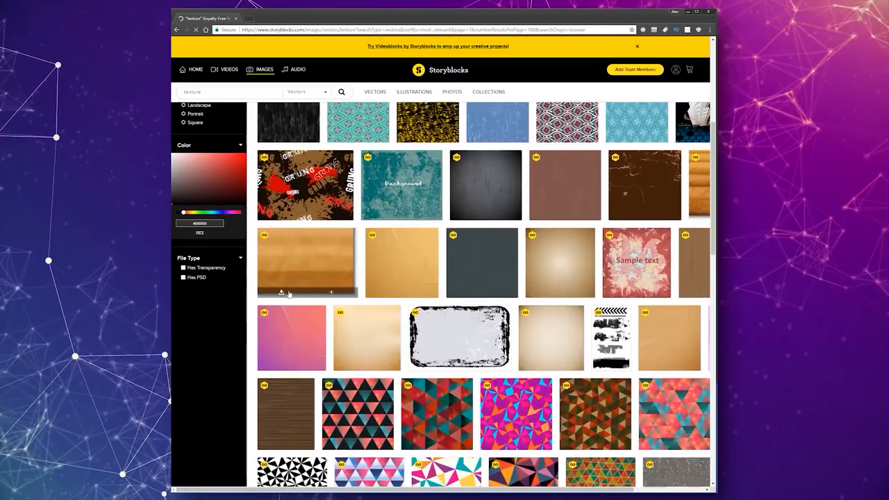
pyautogui.scroll(-2, 416, 300)
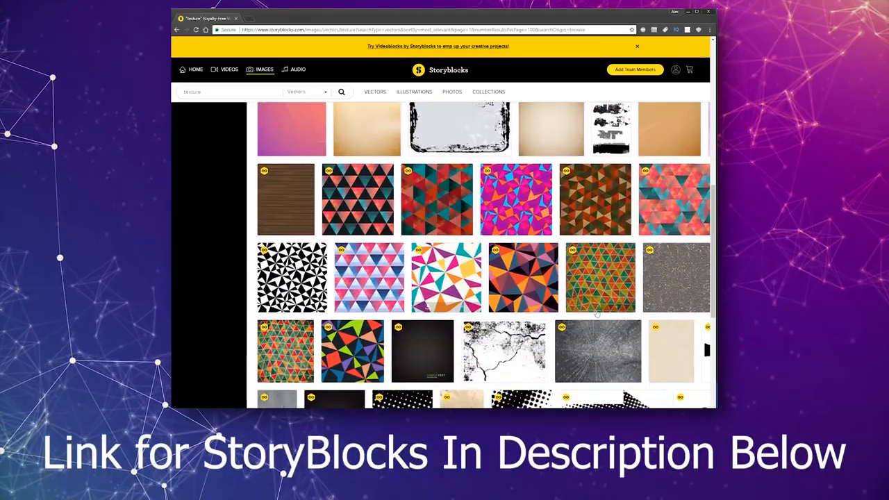
pyautogui.scroll(-1, 599, 318)
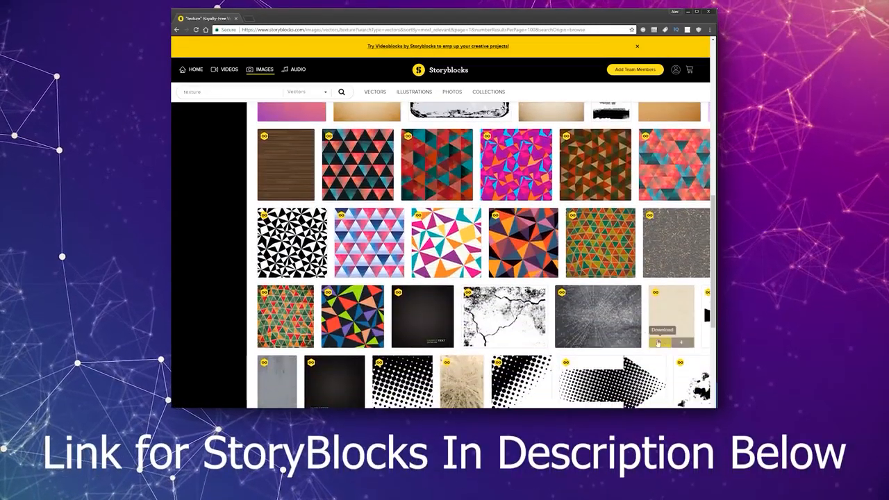
pyautogui.click(599, 317)
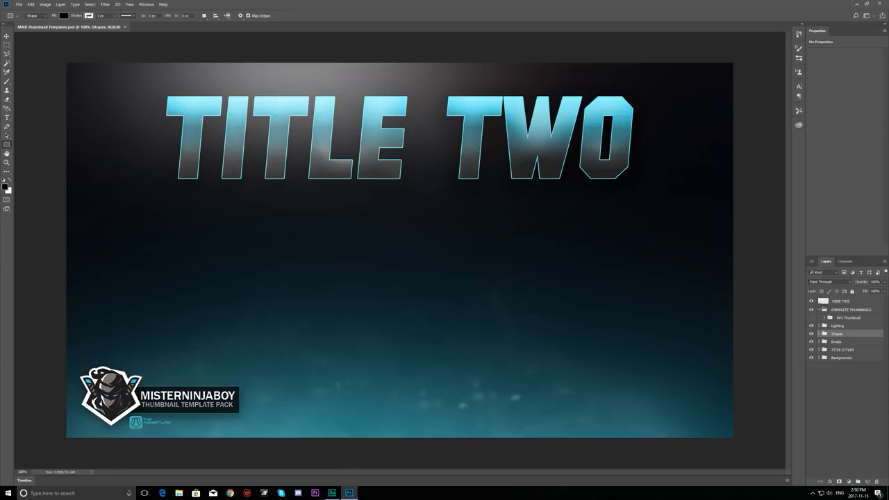
# Step: Expand the Emojis group in the thumbnail template and show its lmao emoji layer
pyautogui.click(9, 37)
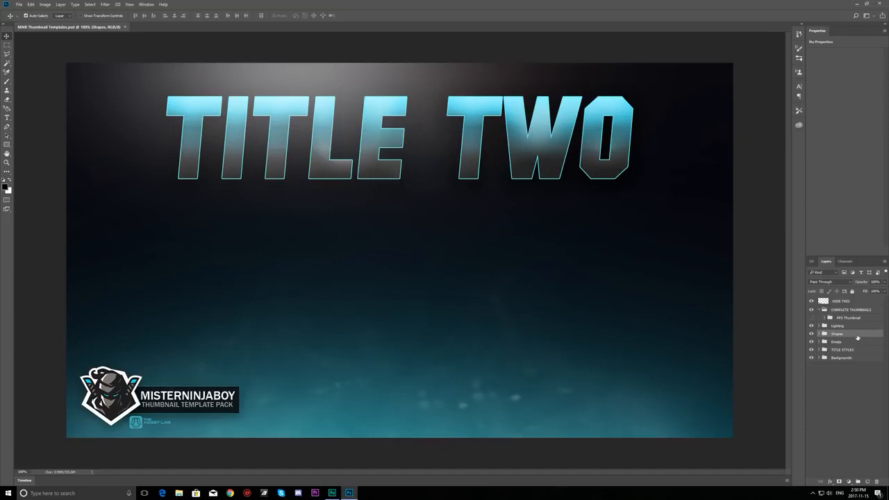
pyautogui.click(817, 342)
pyautogui.click(820, 342)
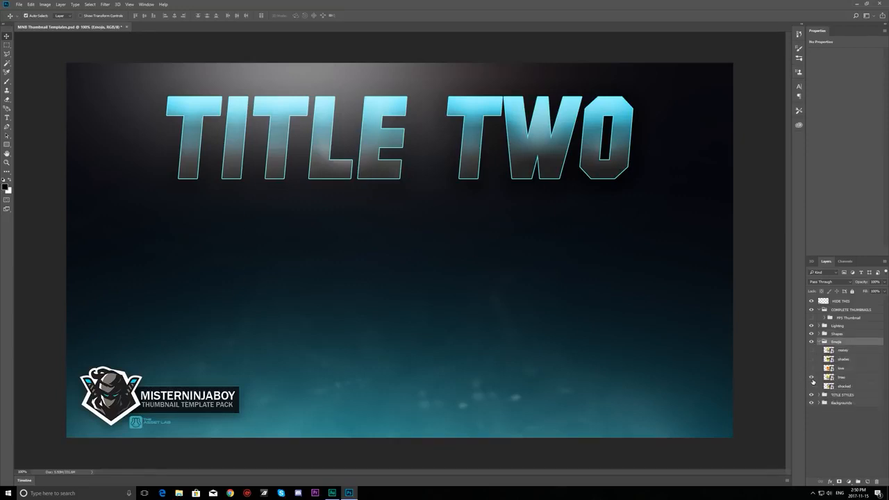
pyautogui.click(812, 378)
pyautogui.click(812, 378)
pyautogui.click(811, 377)
pyautogui.click(841, 377)
# Step: Try scaling down, moving and rotating the lmao emoji with Free Transform, cancel it, and hide the emoji again
pyautogui.hotkey('ctrl', 't')
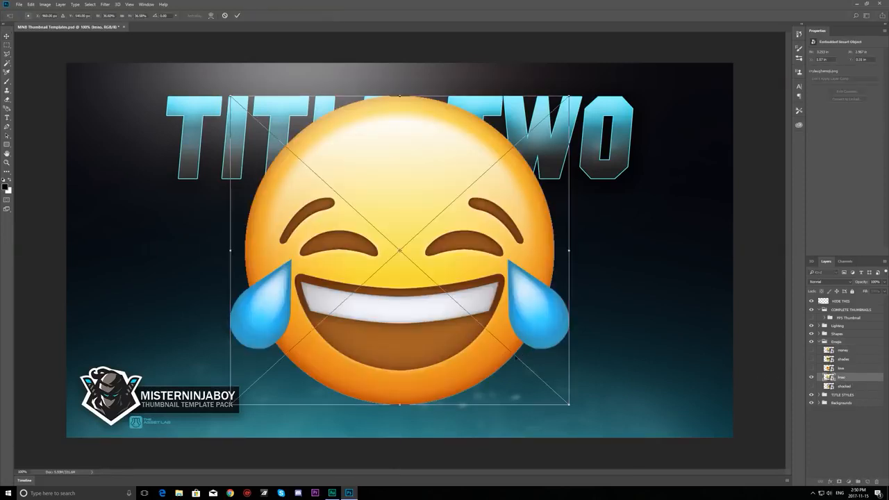
pyautogui.moveTo(570, 407); pyautogui.dragTo(373, 238)
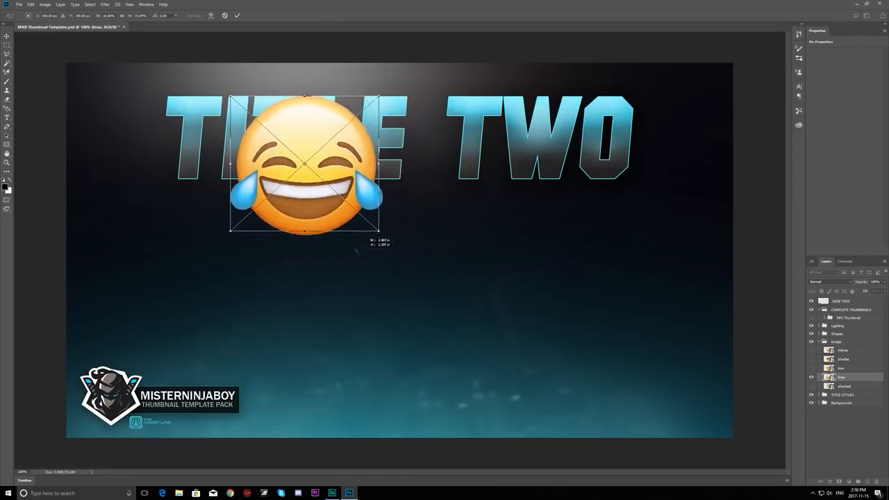
pyautogui.moveTo(336, 199); pyautogui.dragTo(376, 308)
pyautogui.moveTo(416, 203); pyautogui.dragTo(422, 203)
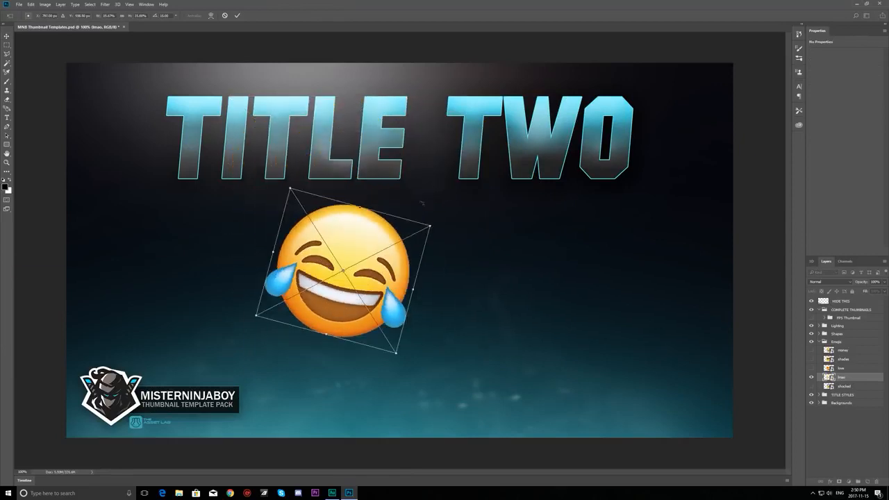
pyautogui.click(225, 14)
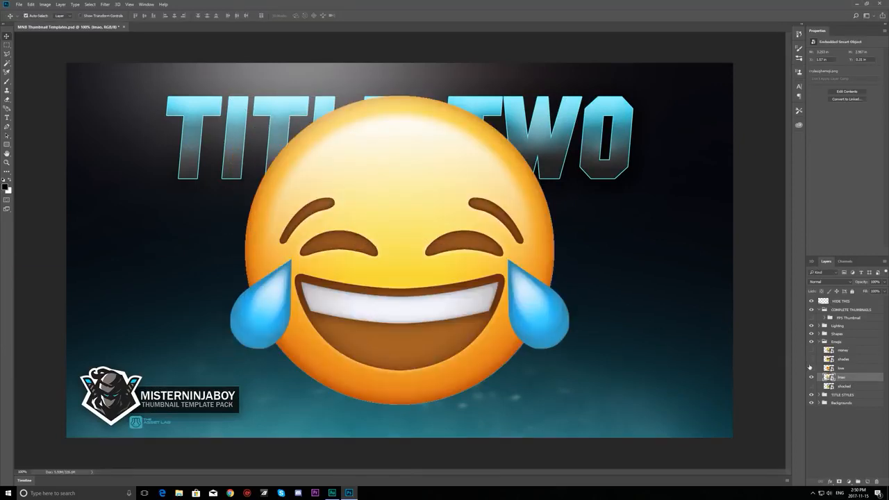
pyautogui.click(811, 377)
pyautogui.click(819, 343)
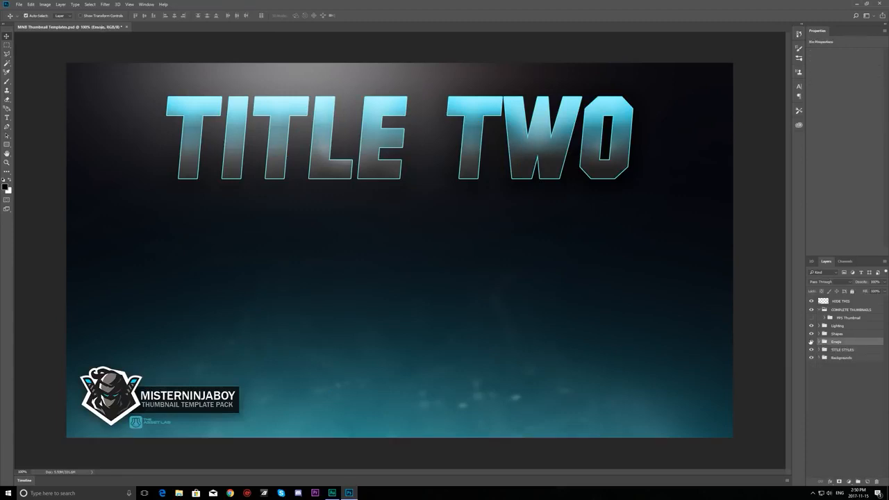
# Step: Preview the TITLE ONE and TITLE THREE text styles in the TITLE STYLES group, ending with only TITLE TWO shown
pyautogui.click(820, 350)
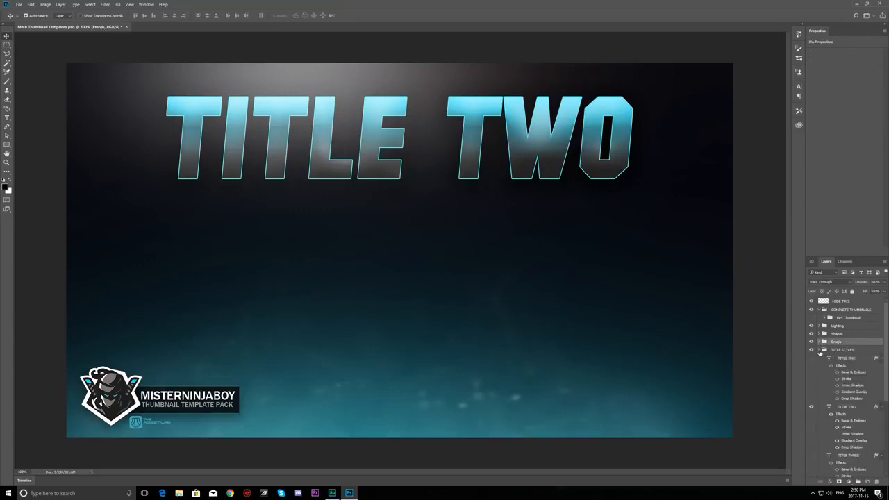
pyautogui.scroll(-1, 821, 353)
pyautogui.click(812, 380)
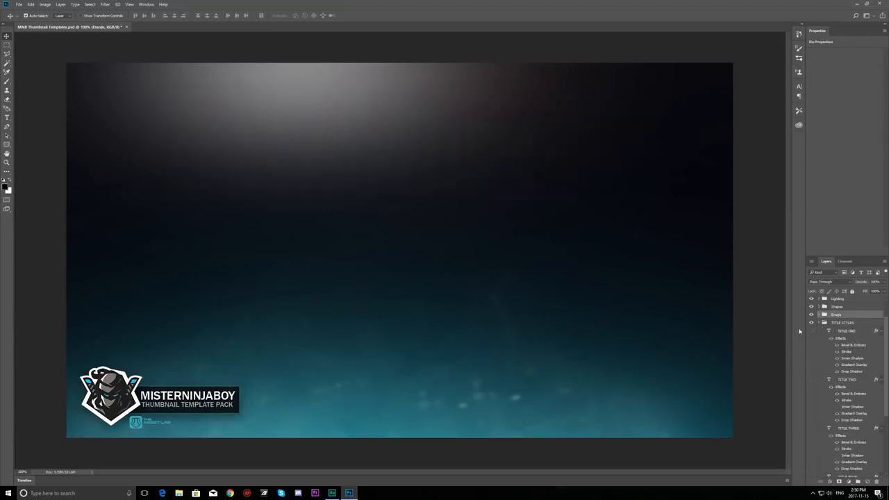
pyautogui.click(811, 331)
pyautogui.click(811, 332)
pyautogui.scroll(-1, 814, 368)
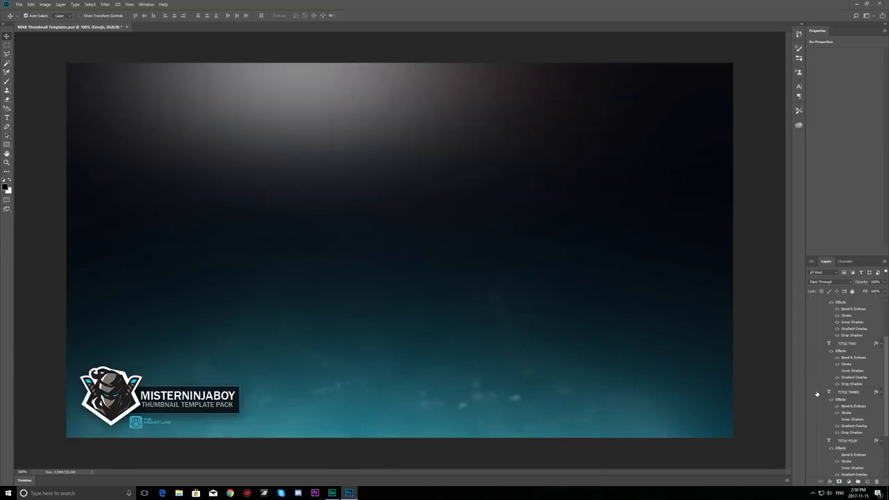
pyautogui.click(812, 392)
pyautogui.click(812, 394)
pyautogui.scroll(-1, 816, 417)
pyautogui.scroll(1, 815, 389)
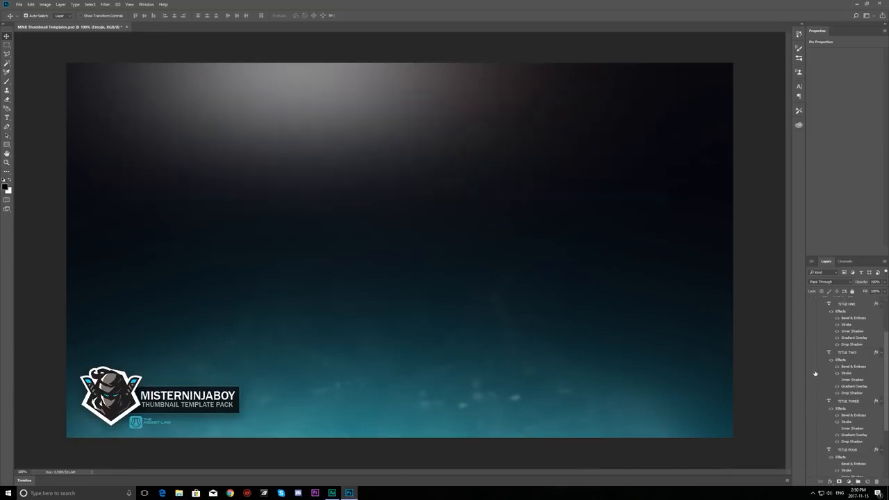
pyautogui.click(812, 355)
pyautogui.scroll(-2, 827, 375)
pyautogui.scroll(6, 830, 380)
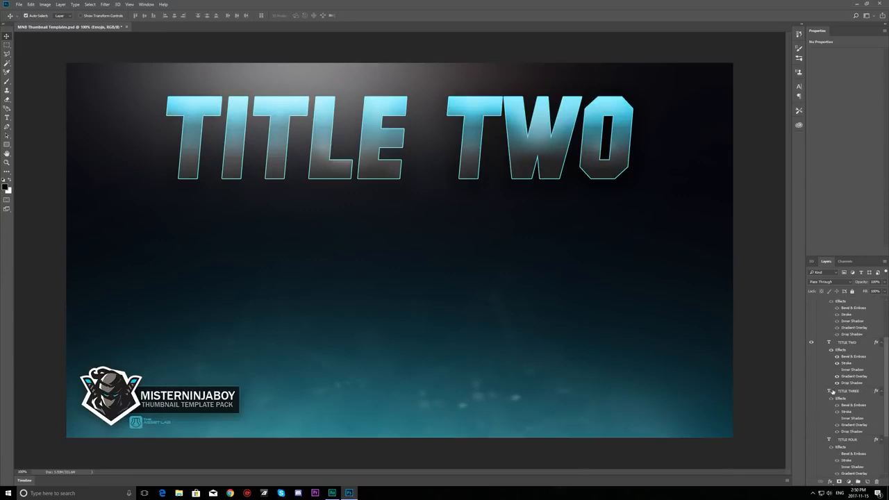
pyautogui.click(820, 350)
# Step: Inspect the two subgroups of the Backgrounds group and briefly preview the polygonal background
pyautogui.click(820, 358)
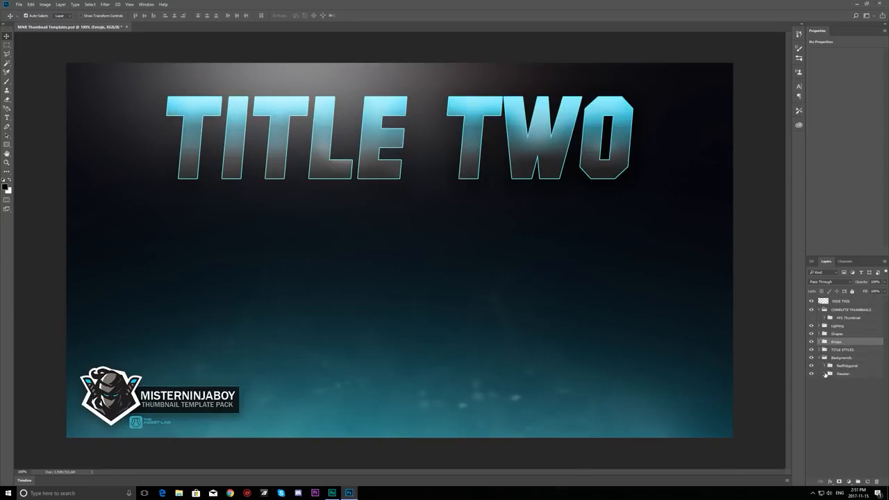
pyautogui.click(825, 374)
pyautogui.click(825, 367)
pyautogui.click(811, 373)
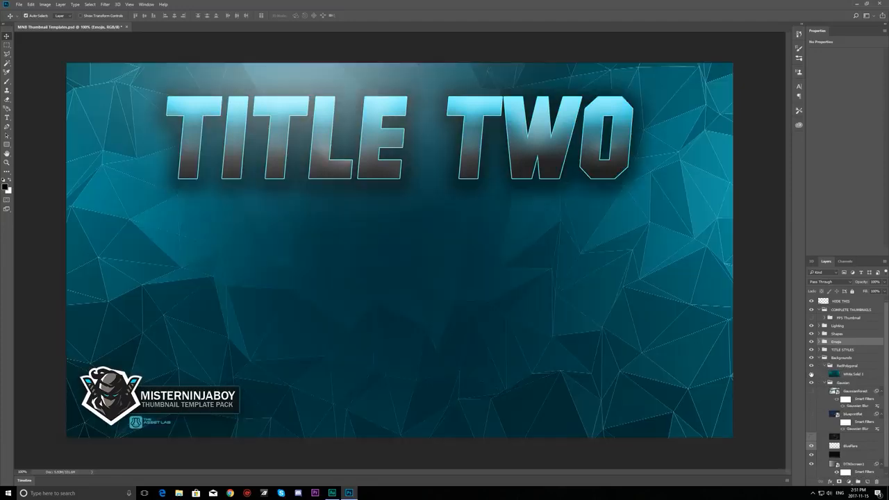
pyautogui.click(811, 374)
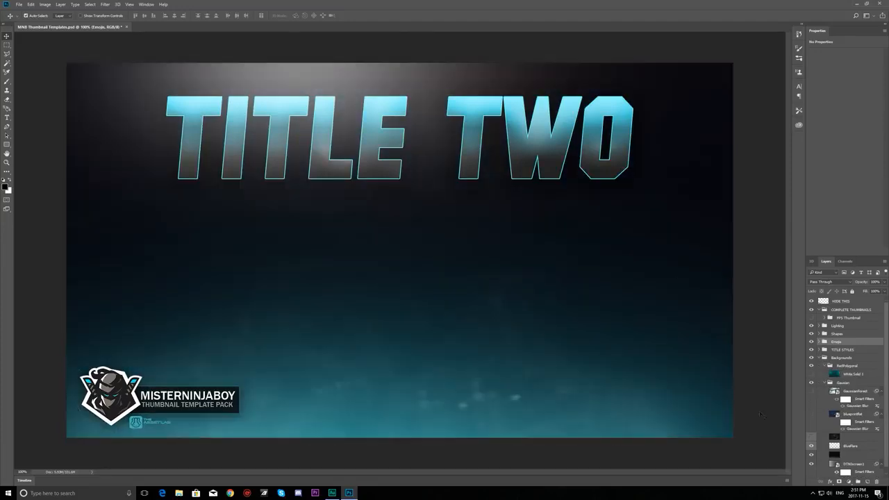
pyautogui.click(825, 366)
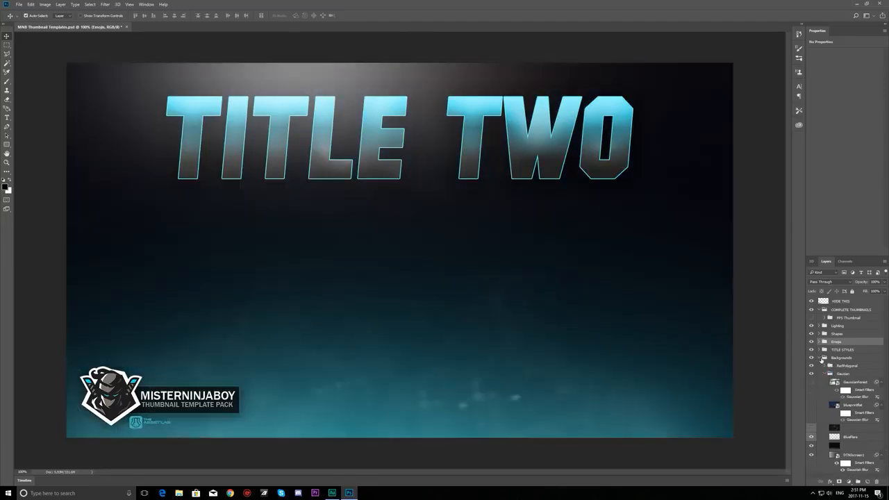
pyautogui.click(821, 358)
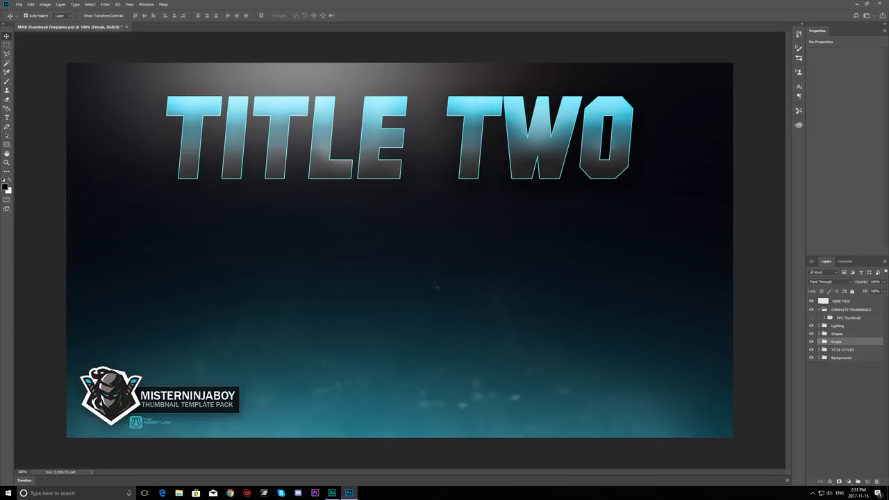
# Step: Create a new 1920 x 1080 px document at 300 pixels/inch in RGB Color with a white background
pyautogui.click(19, 4)
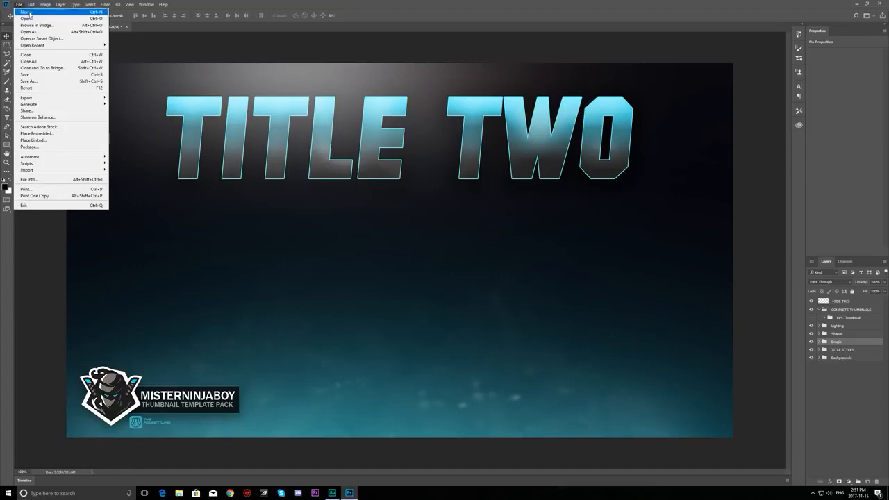
pyautogui.click(26, 12)
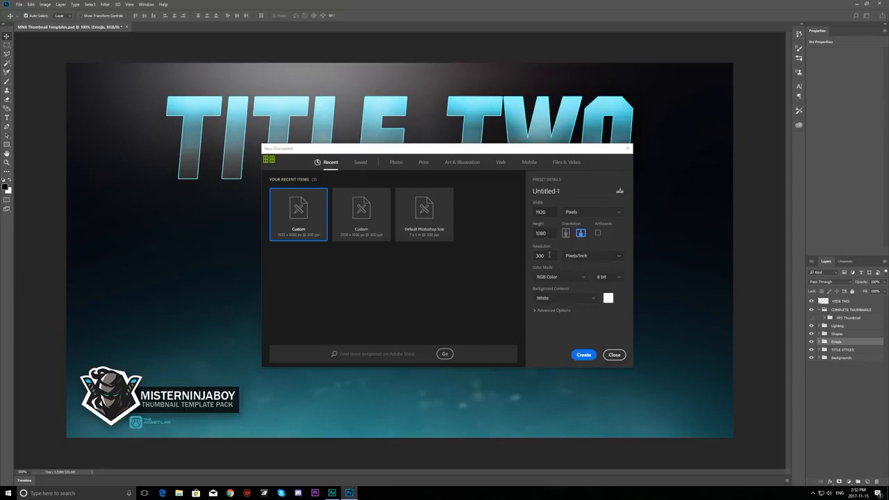
pyautogui.doubleClick(550, 255)
pyautogui.click(553, 335)
pyautogui.click(588, 356)
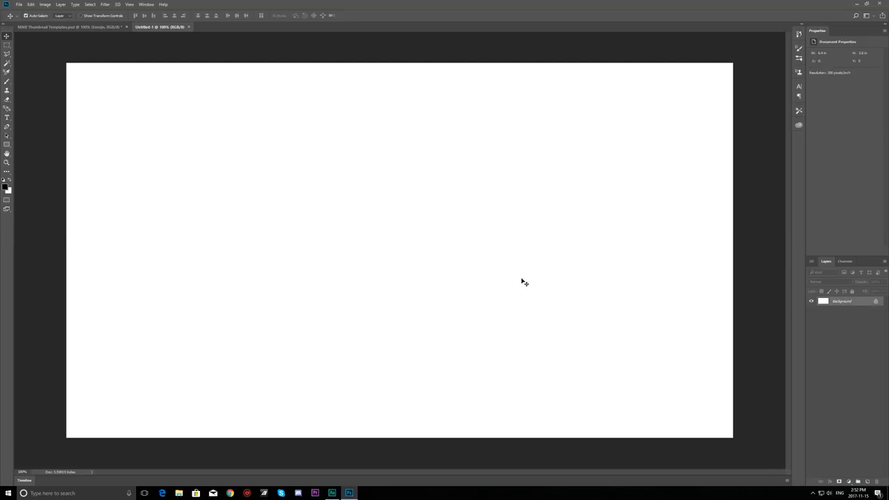
# Step: Unlock the new document's white background layer, hide it, and leave no layer selected
pyautogui.click(876, 303)
pyautogui.doubleClick(881, 306)
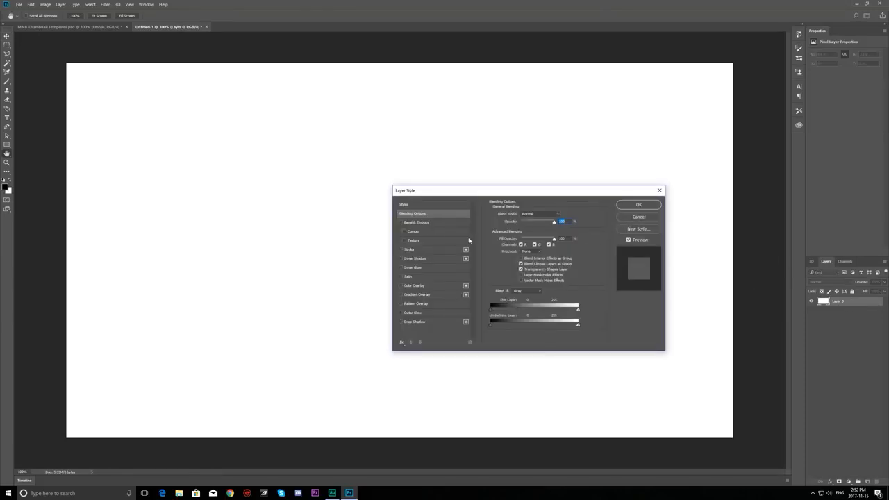
pyautogui.click(638, 217)
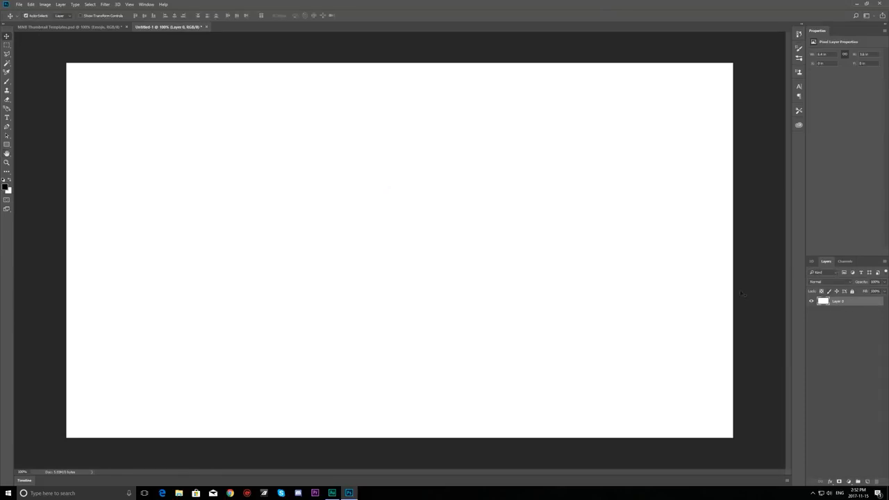
pyautogui.click(813, 302)
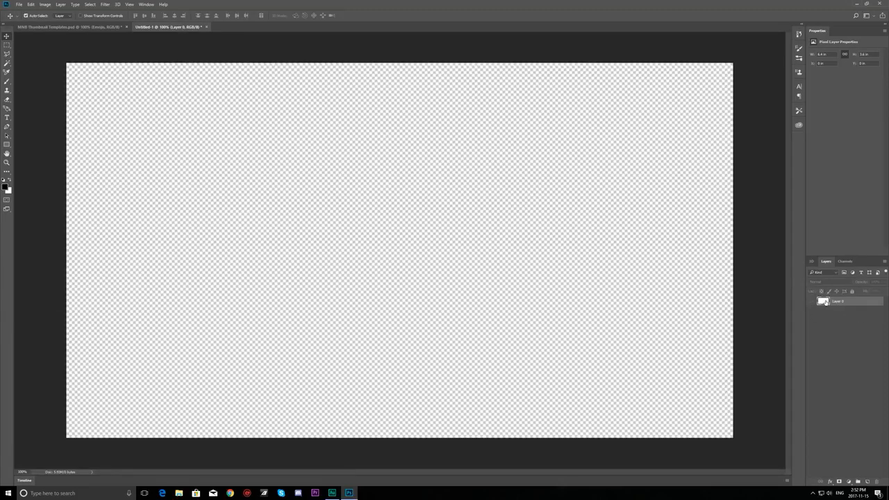
pyautogui.click(839, 369)
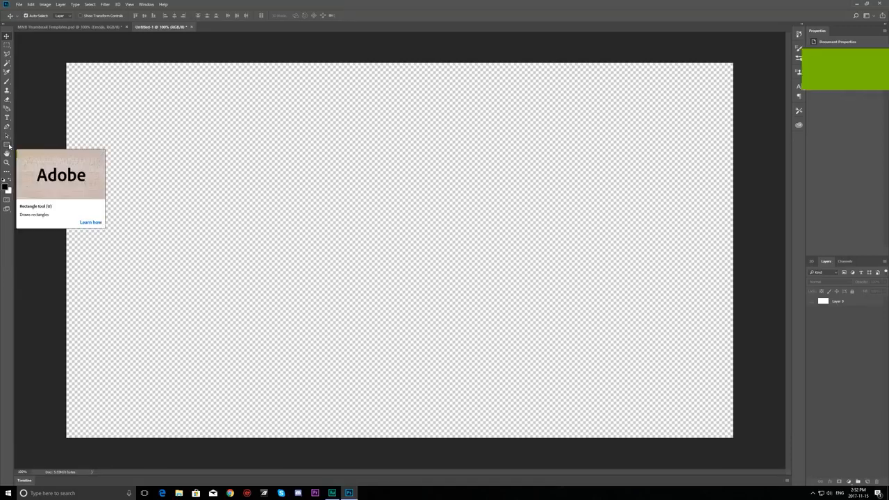
# Step: Draw a black rectangle shape of about 1945 x 1102 px that covers the whole canvas
pyautogui.click(8, 144)
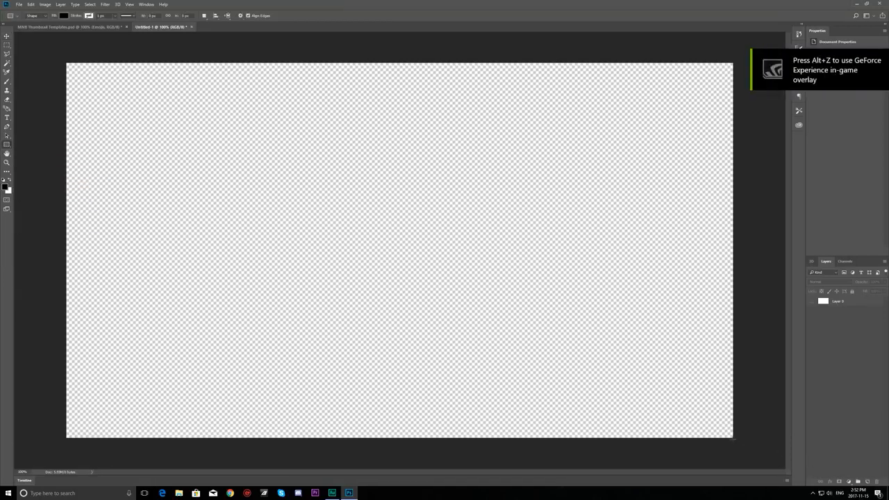
pyautogui.moveTo(736, 439); pyautogui.dragTo(62, 59)
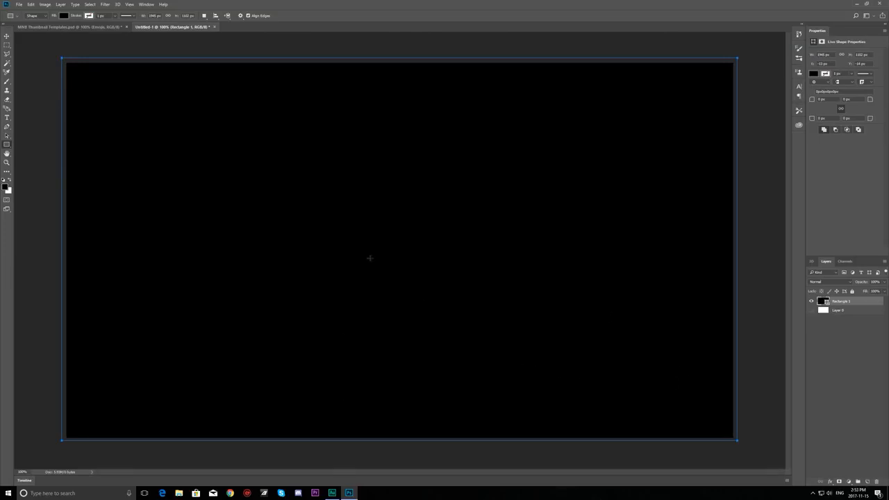
pyautogui.rightClick(7, 144)
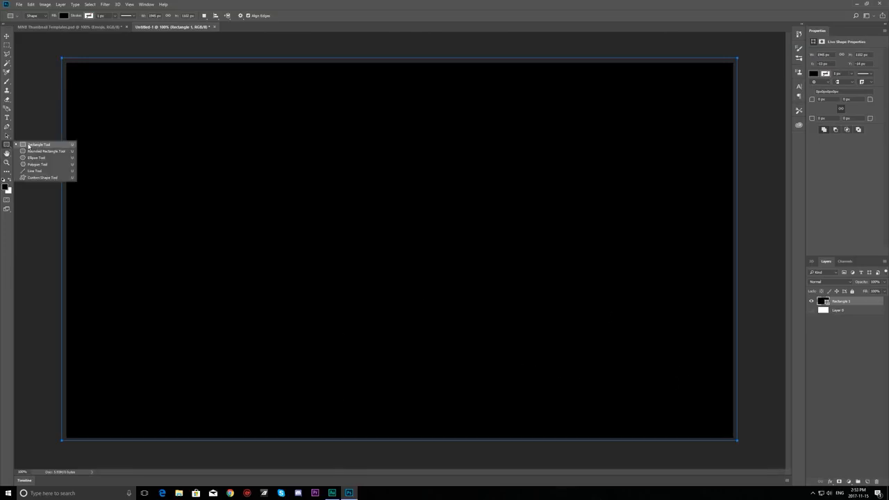
pyautogui.click(8, 146)
pyautogui.rightClick(8, 146)
pyautogui.click(19, 152)
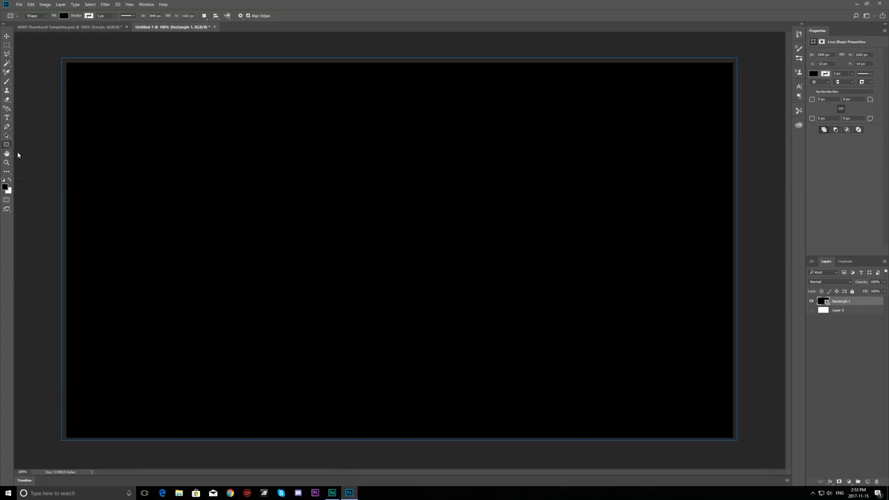
pyautogui.rightClick(7, 146)
pyautogui.click(21, 177)
pyautogui.rightClick(8, 144)
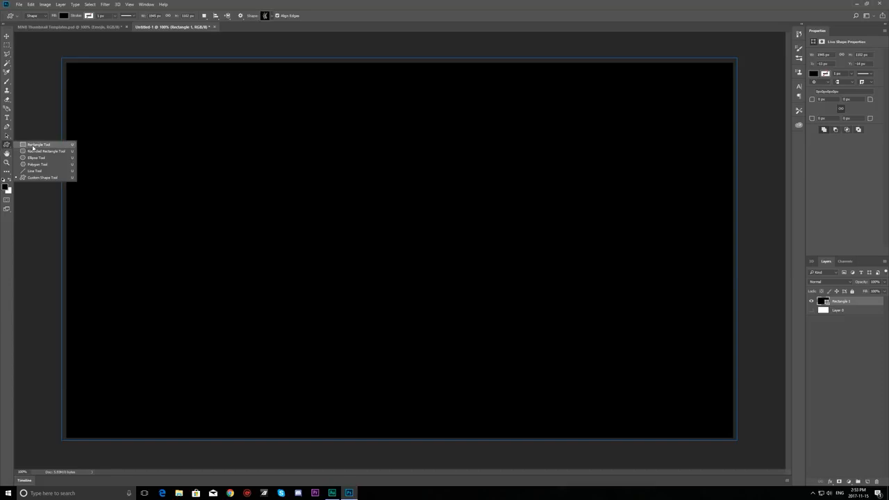
pyautogui.click(33, 146)
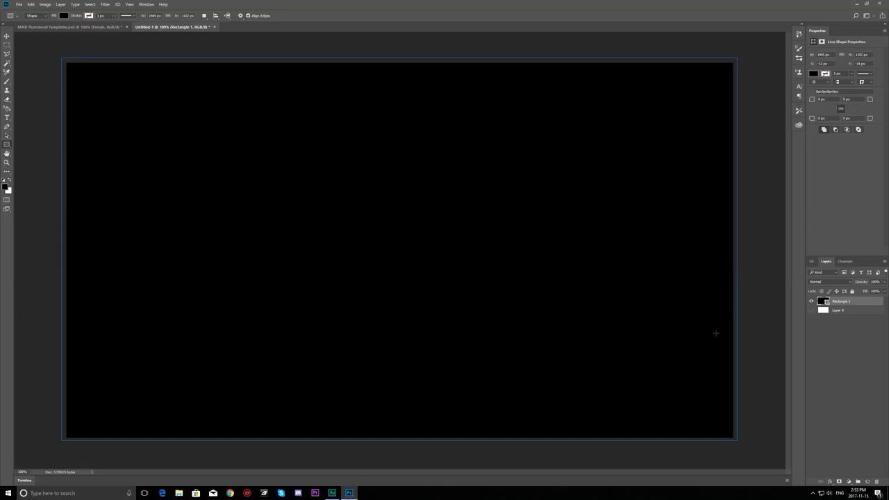
# Step: Try drawing an oversized rectangle extending beyond the canvas beneath the first one, and undo it
pyautogui.click(844, 310)
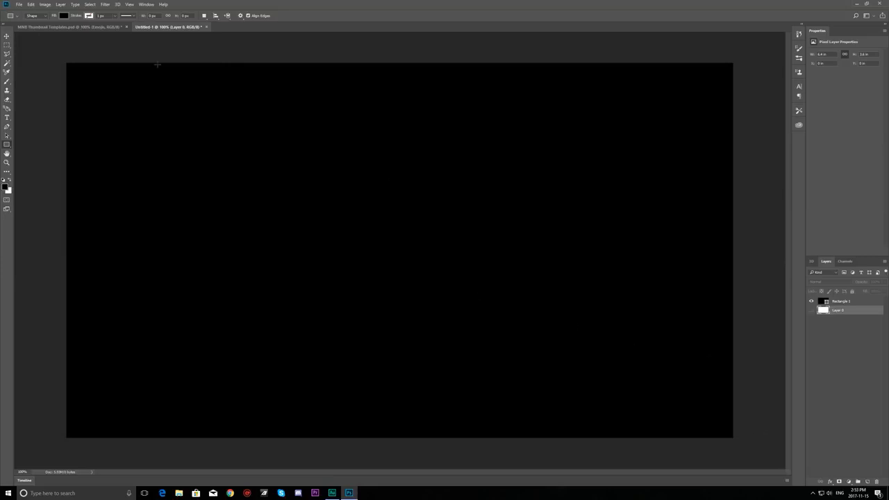
pyautogui.moveTo(27, 37); pyautogui.dragTo(789, 448)
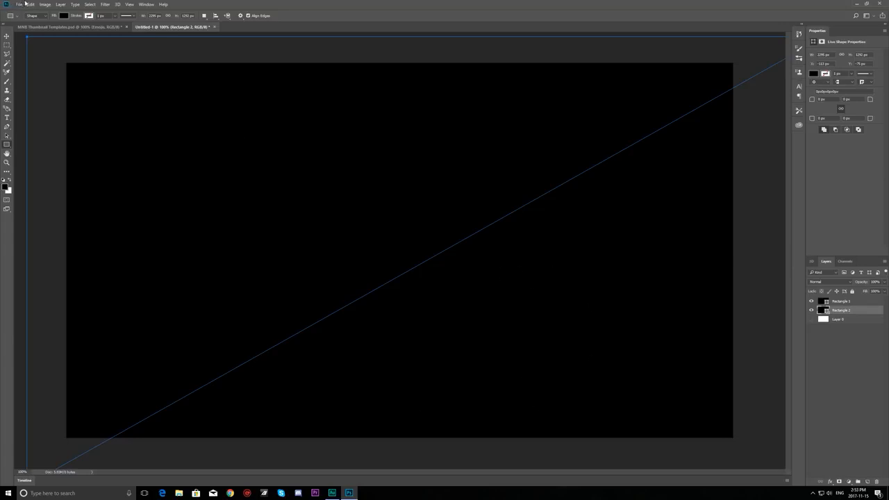
pyautogui.click(31, 4)
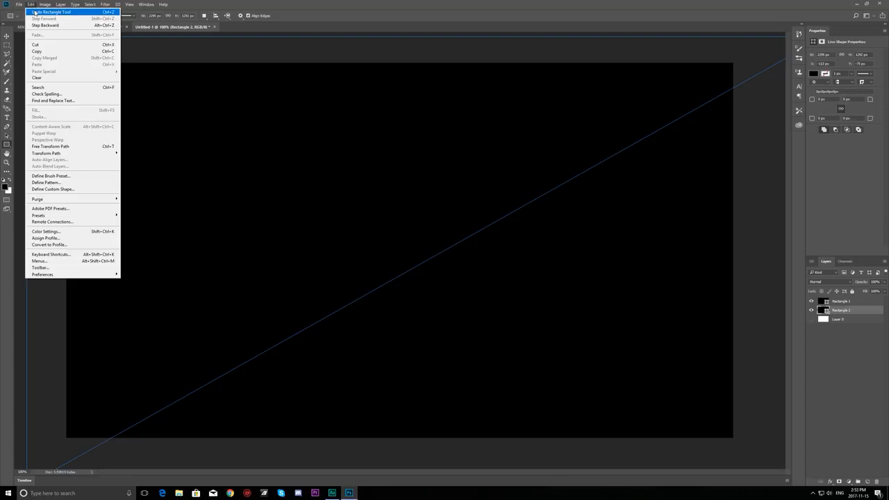
pyautogui.click(42, 12)
pyautogui.click(849, 304)
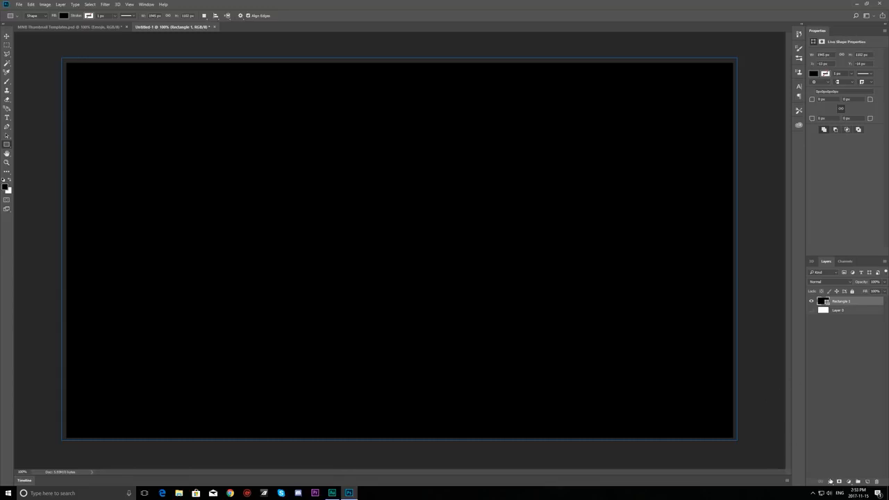
# Step: Preview a Gradient Overlay on the black rectangle and turn it off again
pyautogui.click(830, 481)
pyautogui.click(830, 482)
pyautogui.click(830, 482)
pyautogui.click(847, 398)
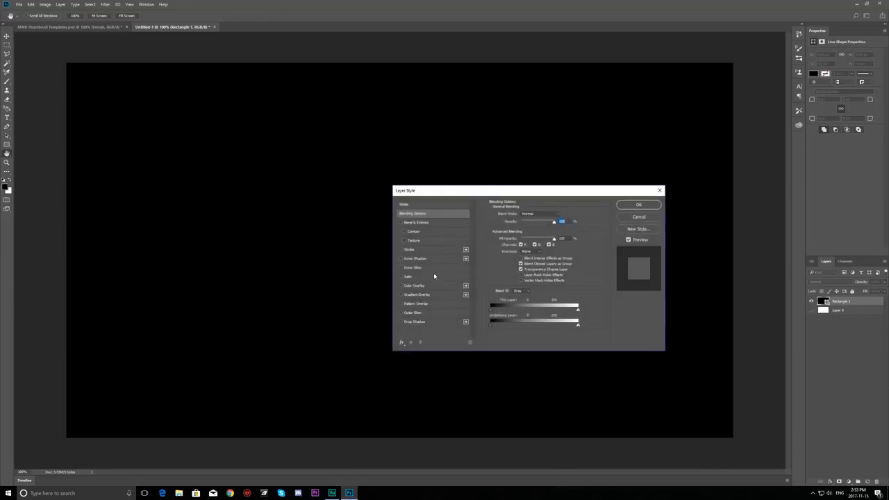
pyautogui.click(403, 295)
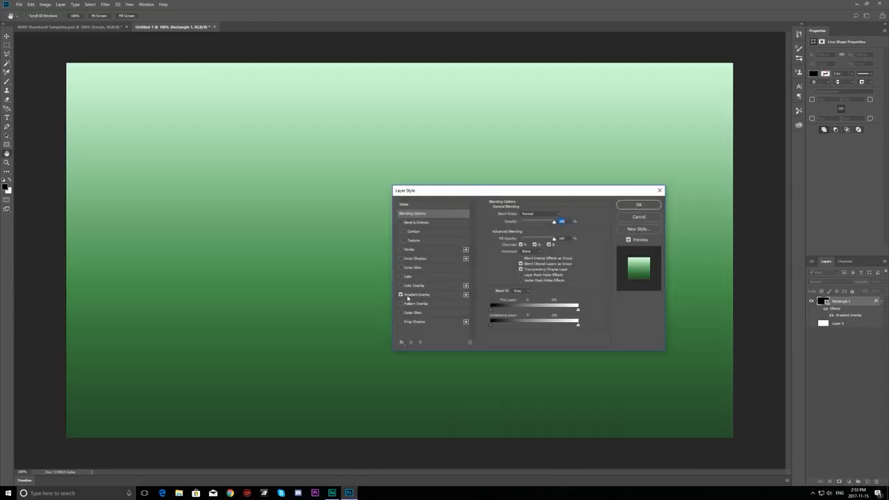
pyautogui.click(401, 296)
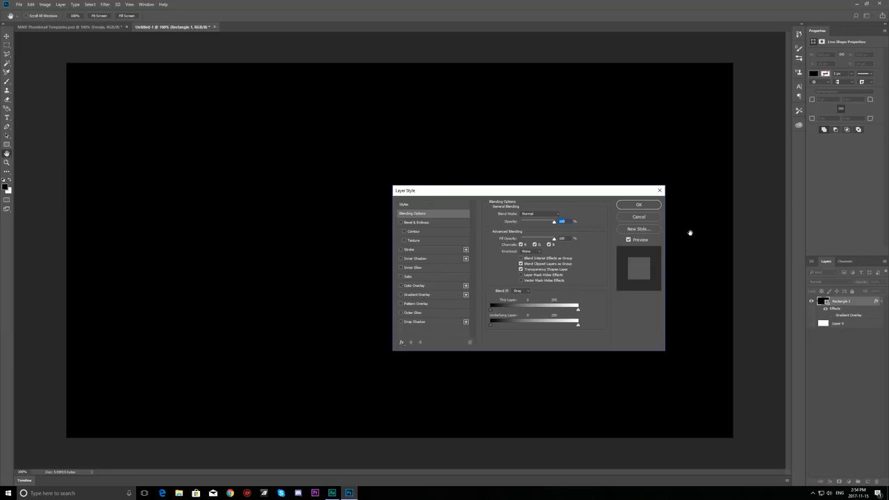
pyautogui.press('Return')
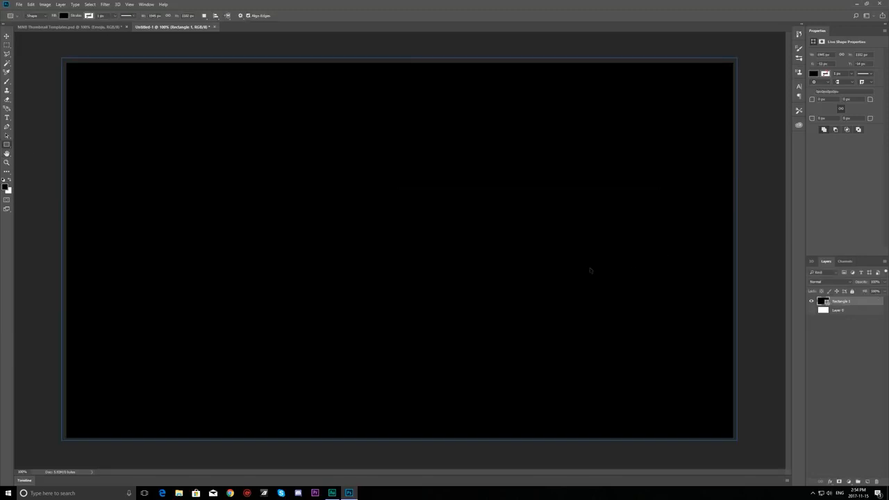
# Step: Free-transform the black rectangle so its four edges match the canvas exactly, at 1920 x 1080 px
pyautogui.hotkey('ctrl', 't')
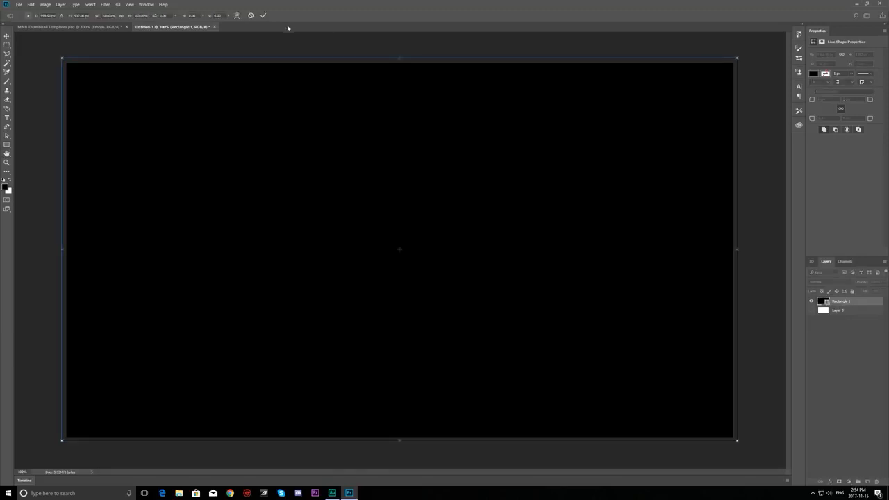
pyautogui.click(251, 15)
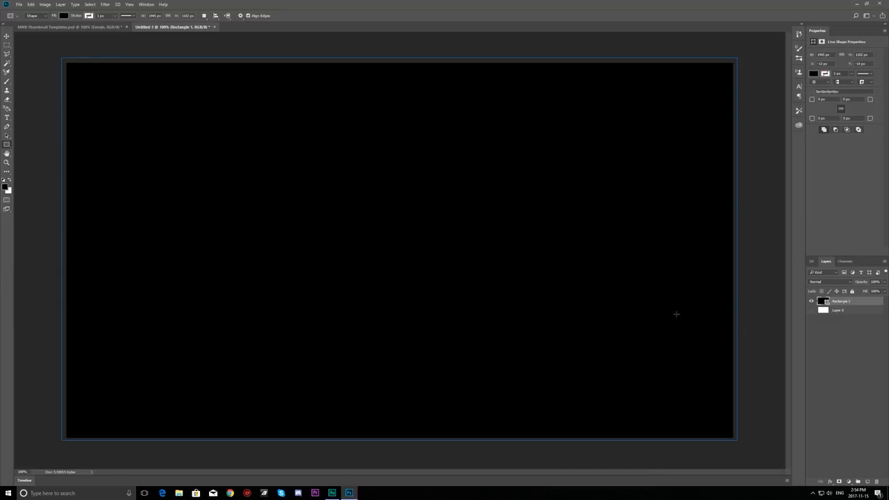
pyautogui.hotkey('ctrl', 't')
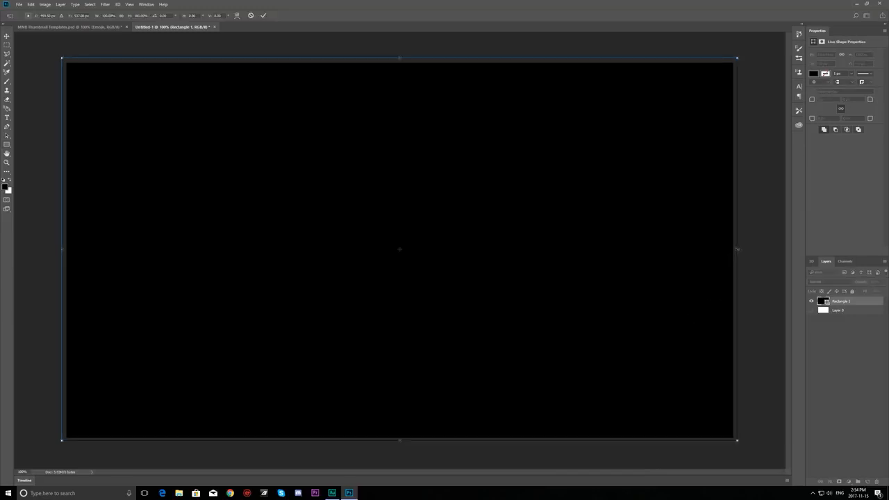
pyautogui.moveTo(737, 248); pyautogui.dragTo(733, 249)
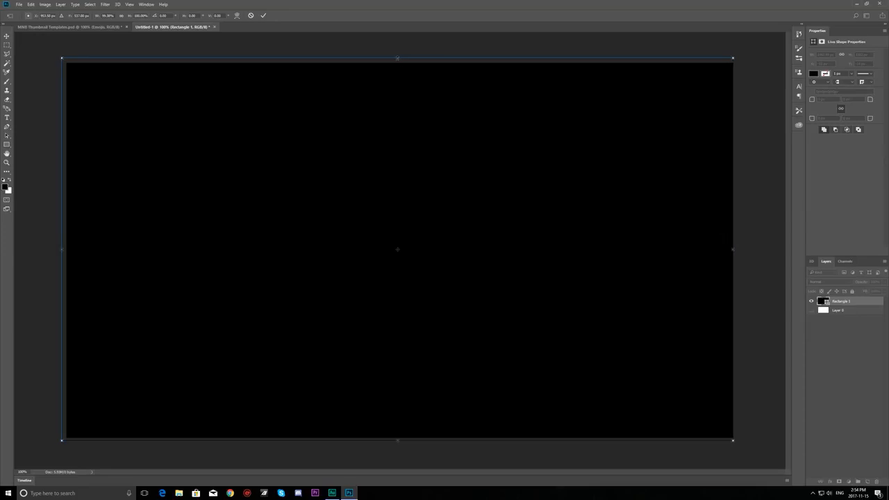
pyautogui.moveTo(397, 59); pyautogui.dragTo(397, 63)
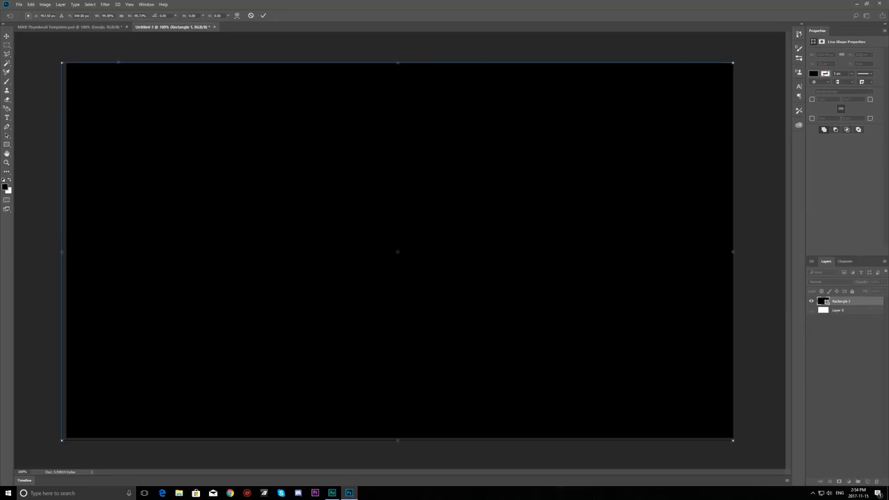
pyautogui.moveTo(61, 253); pyautogui.dragTo(66, 253)
pyautogui.moveTo(399, 441); pyautogui.dragTo(400, 437)
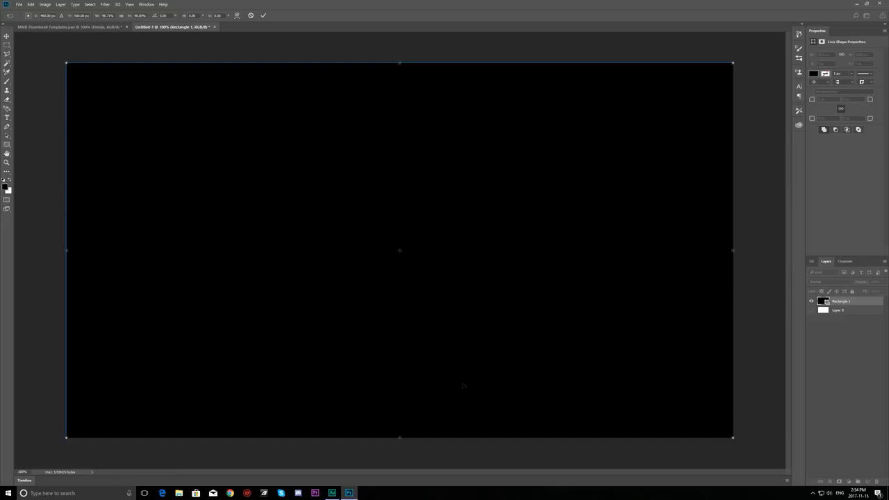
pyautogui.click(261, 16)
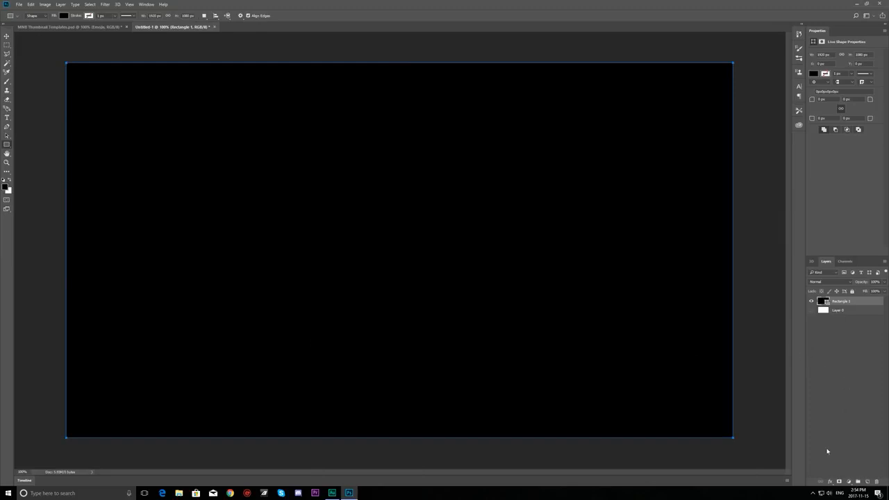
# Step: Add a Gradient Overlay effect to the black rectangle and open its gradient for editing
pyautogui.click(831, 481)
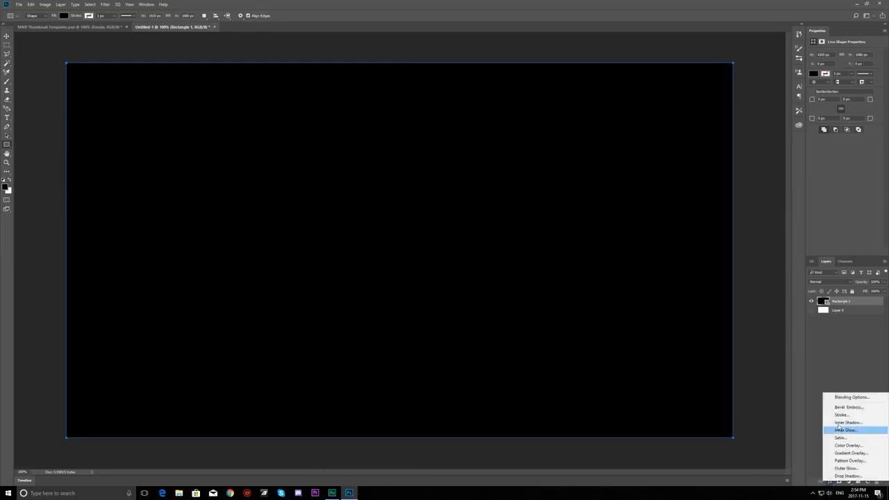
pyautogui.click(834, 380)
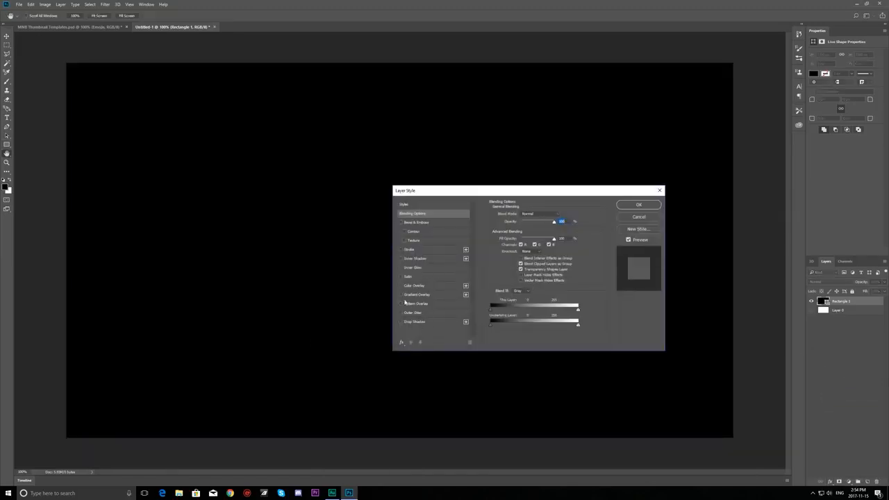
pyautogui.click(400, 295)
pyautogui.click(419, 295)
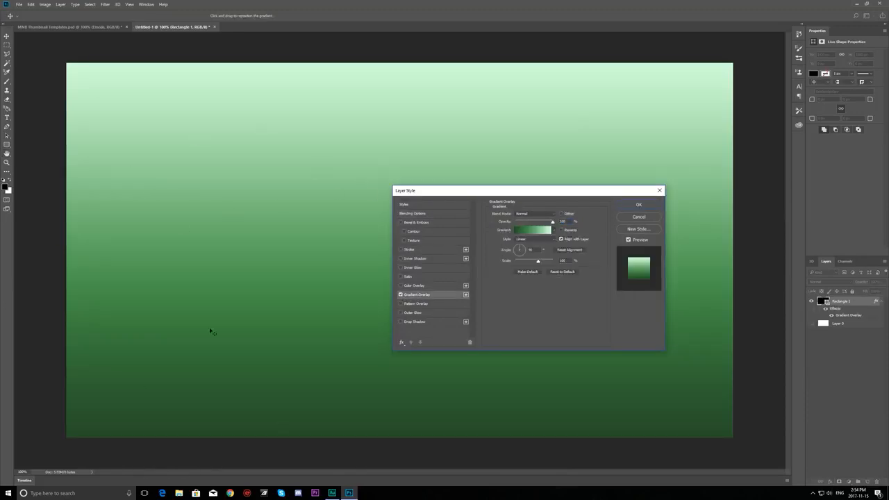
pyautogui.moveTo(468, 193); pyautogui.dragTo(464, 172)
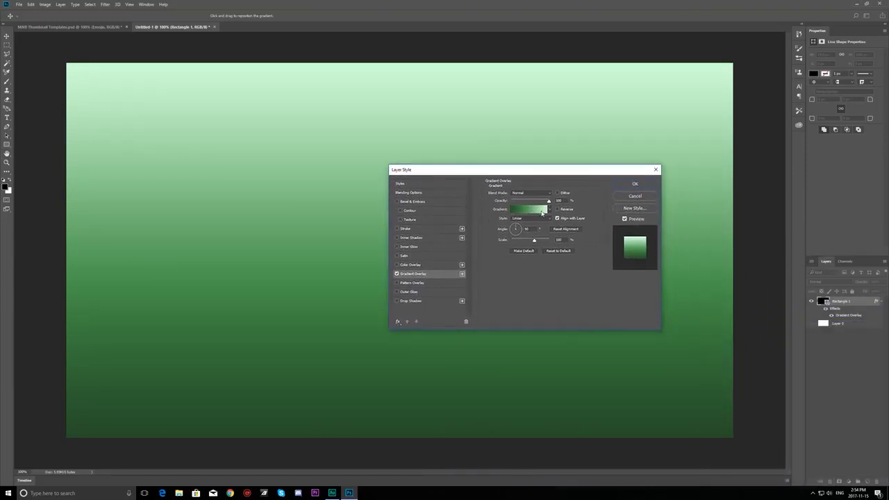
pyautogui.click(525, 211)
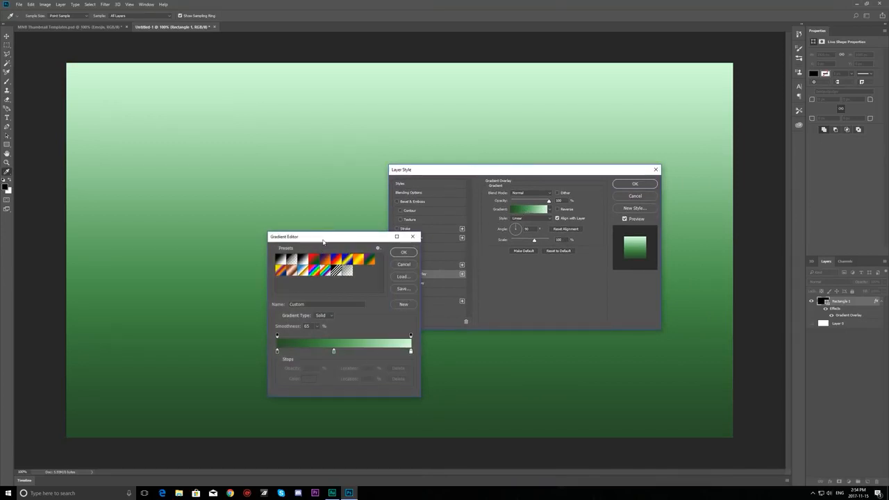
pyautogui.moveTo(333, 236); pyautogui.dragTo(525, 176)
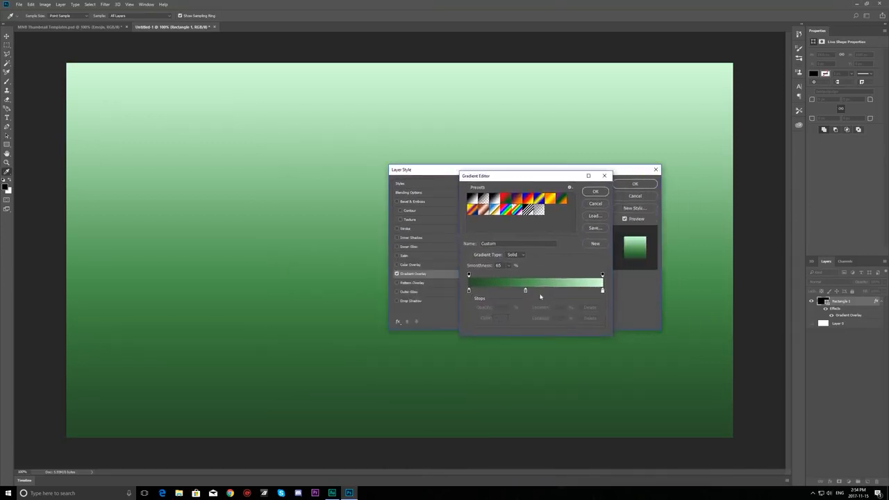
# Step: Darken the gradient's starting color stop to the deep green #1e3a1f
pyautogui.doubleClick(469, 292)
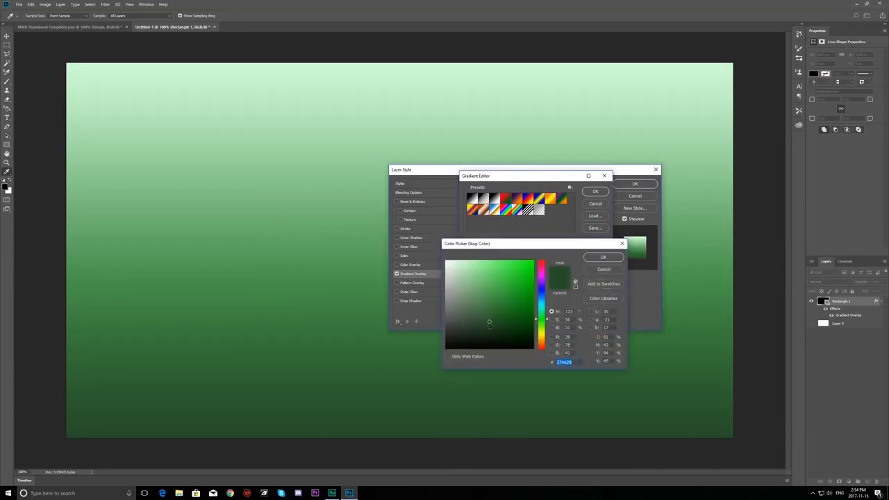
pyautogui.moveTo(489, 322); pyautogui.dragTo(489, 329)
pyautogui.moveTo(493, 244); pyautogui.dragTo(256, 234)
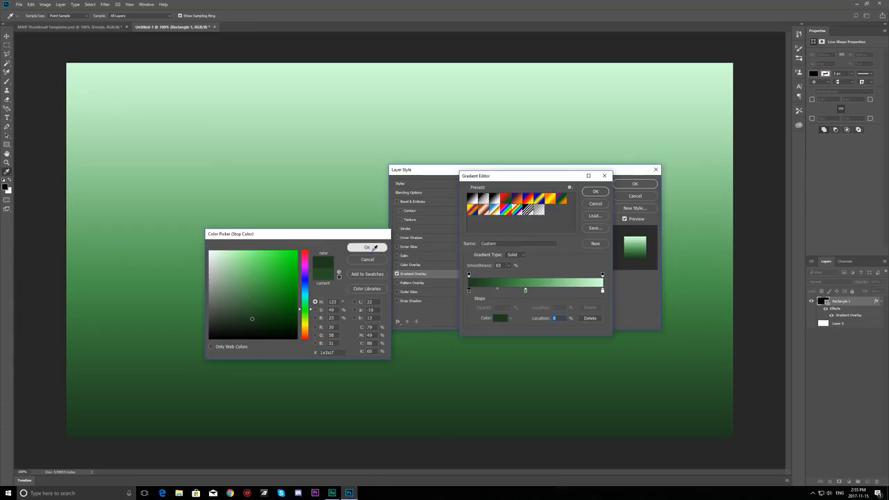
pyautogui.click(367, 247)
# Step: Inspect the colors of the gradient's middle and end stops without changing them
pyautogui.doubleClick(526, 290)
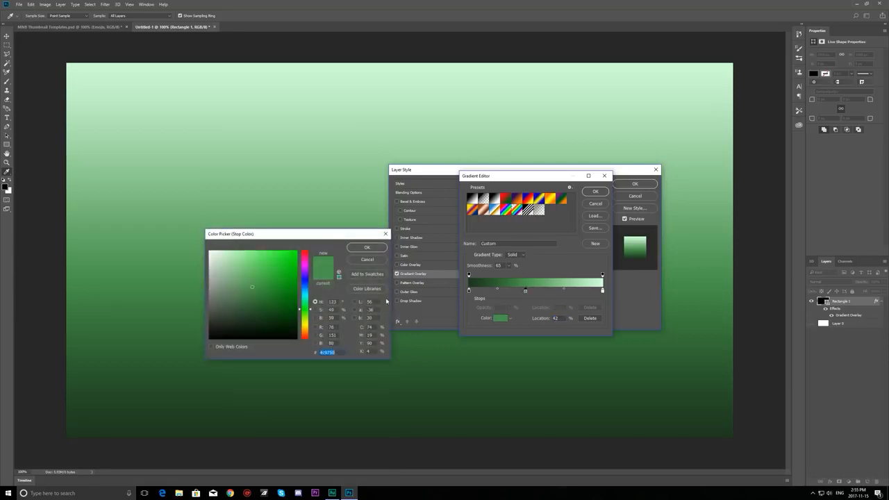
pyautogui.click(366, 262)
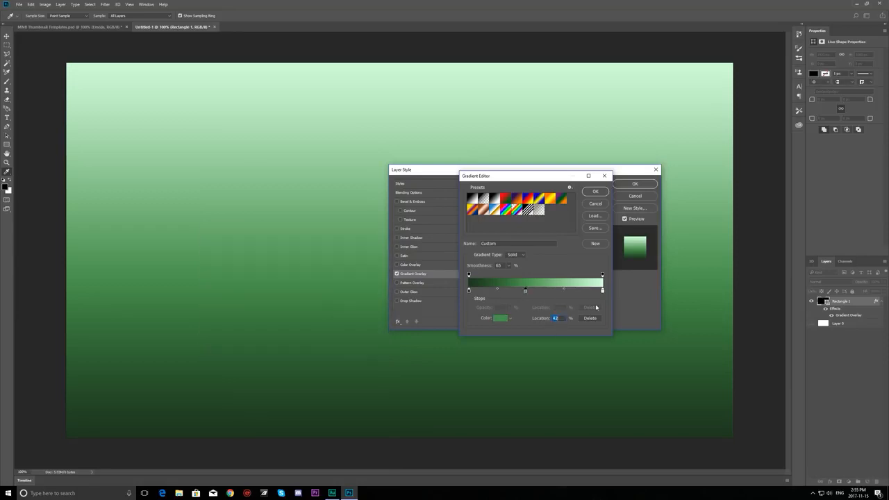
pyautogui.doubleClick(602, 291)
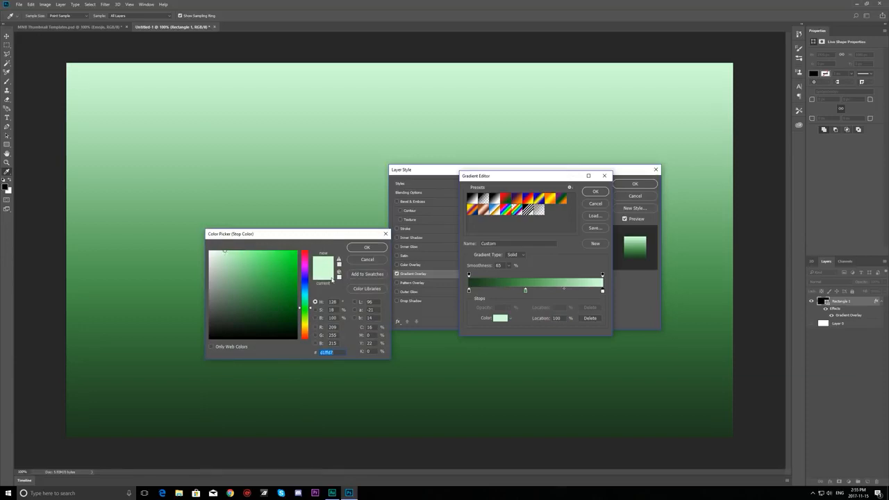
pyautogui.click(367, 259)
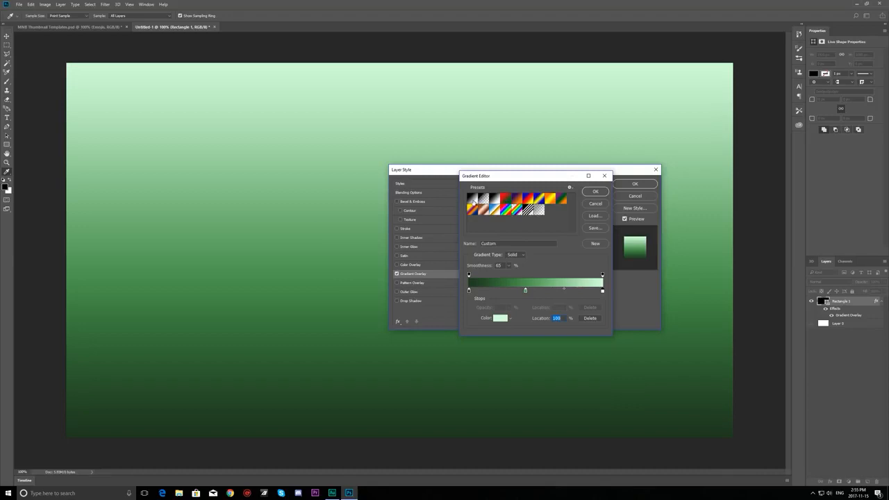
# Step: Apply the Foreground to Background gradient preset and add two pale green color stops at about 31% and 59%
pyautogui.click(473, 201)
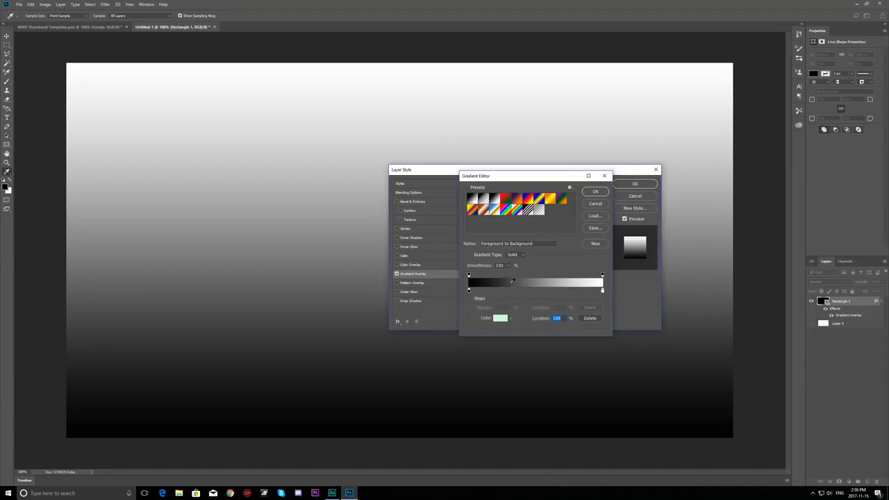
pyautogui.click(511, 291)
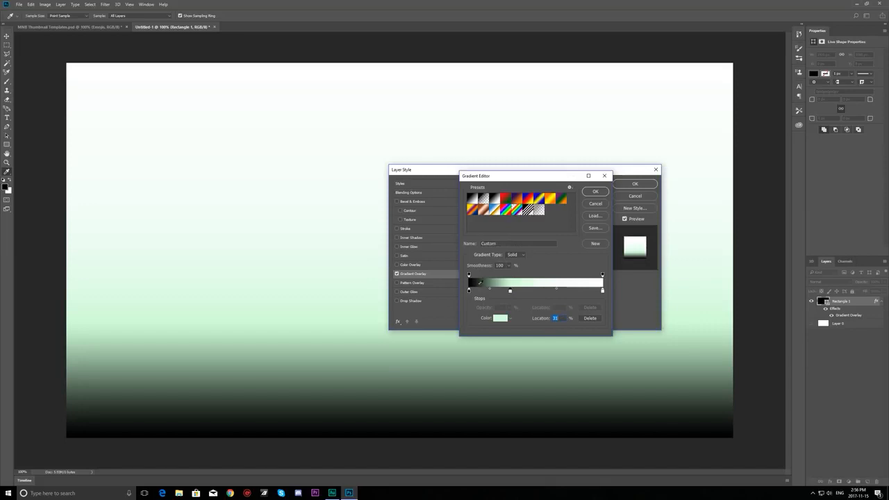
pyautogui.moveTo(575, 291); pyautogui.dragTo(548, 290)
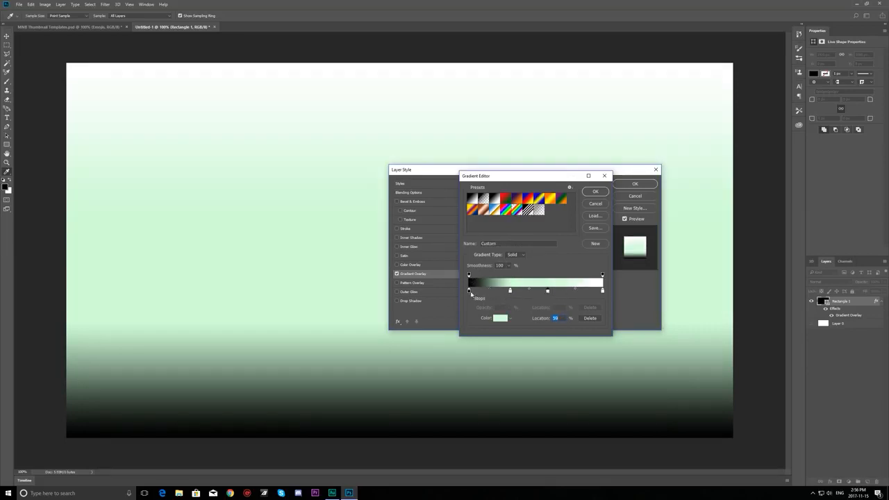
# Step: Set the gradient's starting color stop to the golden brown #977116
pyautogui.doubleClick(468, 291)
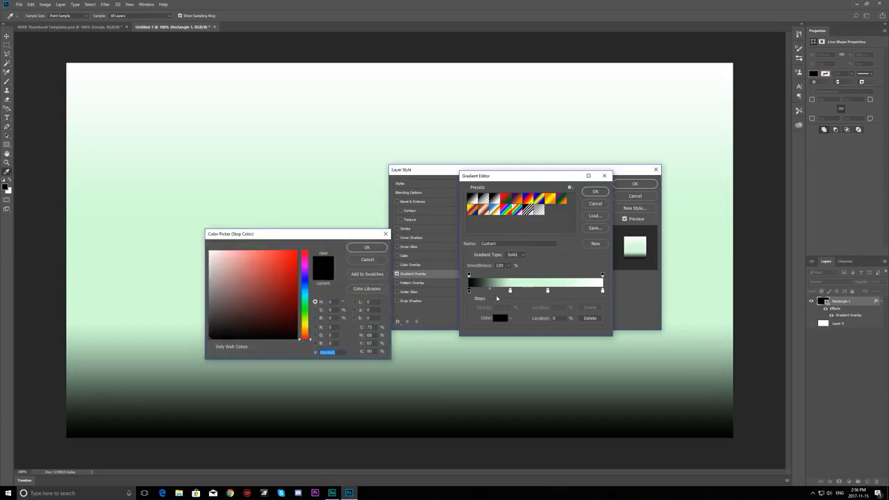
pyautogui.moveTo(290, 295); pyautogui.dragTo(263, 288)
pyautogui.moveTo(303, 330); pyautogui.dragTo(304, 326)
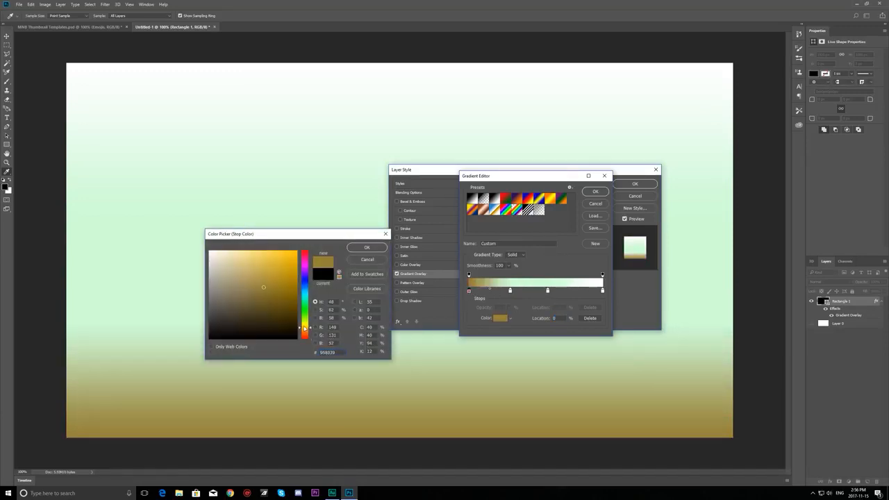
pyautogui.moveTo(271, 288); pyautogui.dragTo(283, 287)
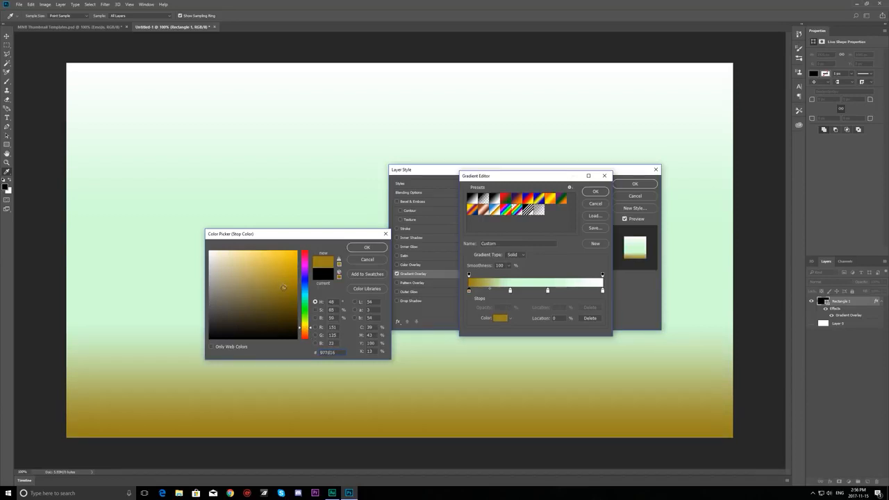
pyautogui.moveTo(305, 327); pyautogui.dragTo(306, 330)
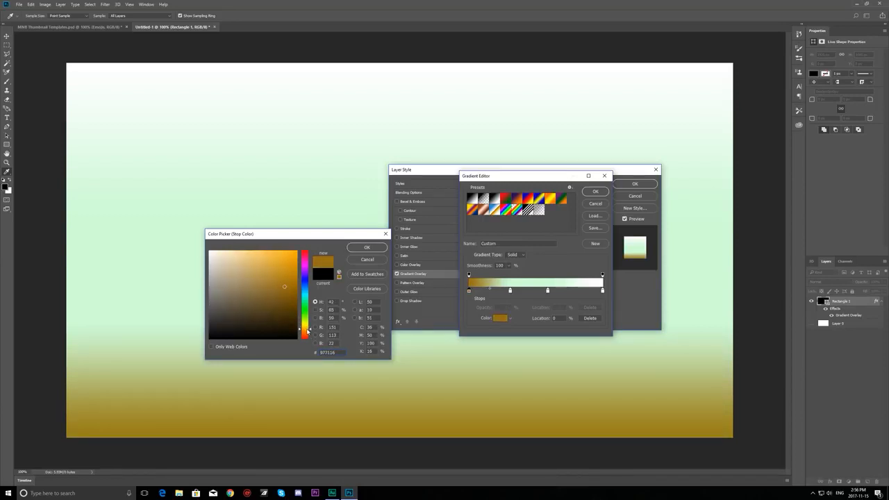
pyautogui.click(362, 248)
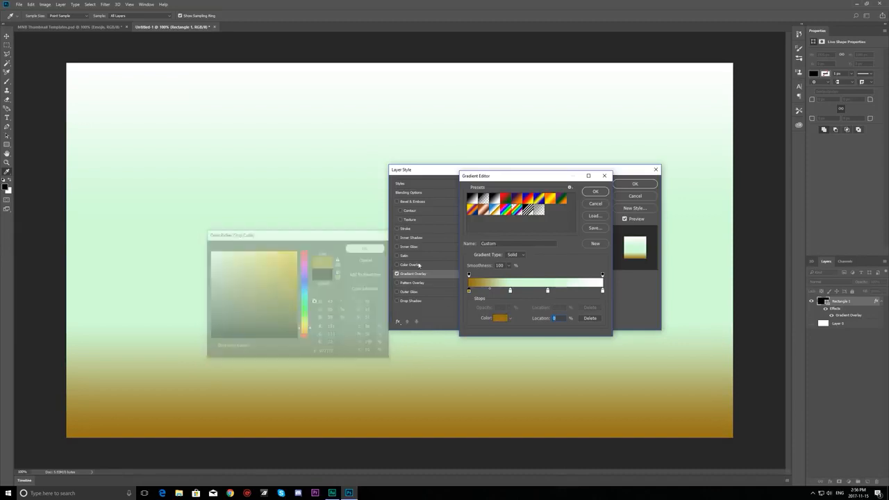
# Step: Set the gradient's color stop at 30% to the dark gold #ae981b
pyautogui.click(510, 291)
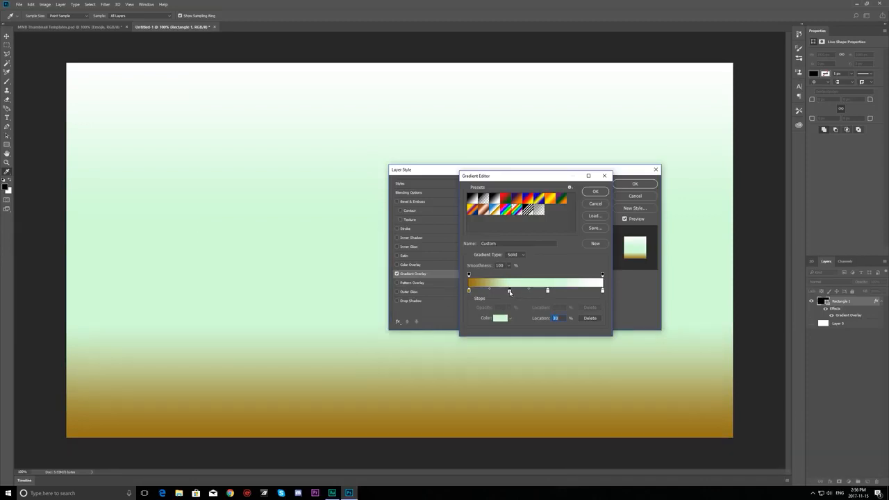
pyautogui.doubleClick(510, 292)
pyautogui.click(310, 326)
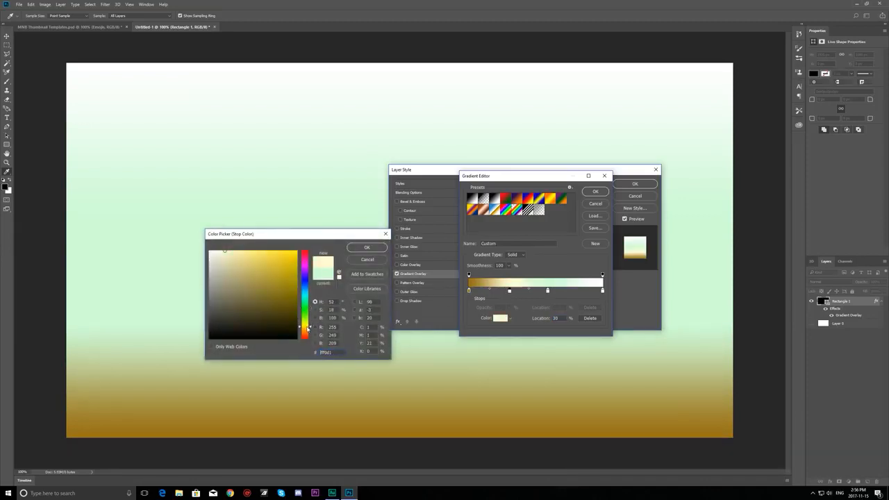
pyautogui.click(284, 304)
pyautogui.moveTo(284, 303)
pyautogui.mouseDown()
pyautogui.moveTo(282, 314)
pyautogui.moveTo(284, 278)
pyautogui.mouseUp()
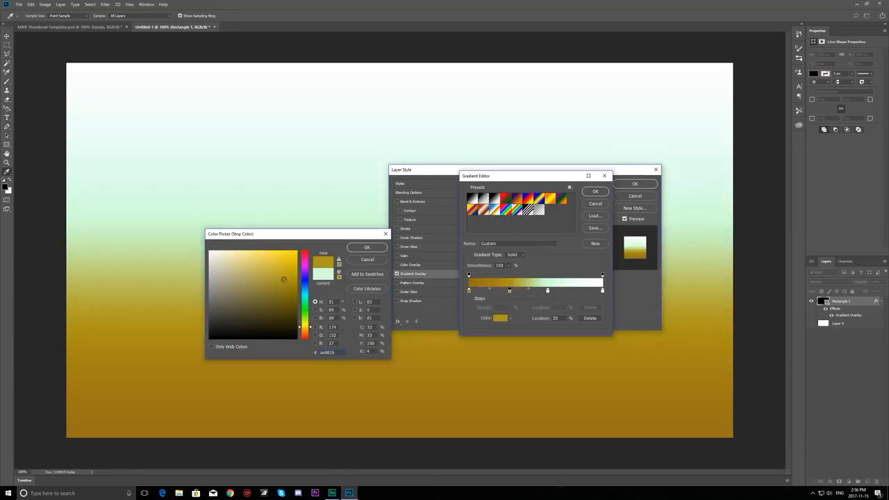
pyautogui.click(366, 248)
# Step: Set the gradient's pale green color stop at 59% to a pale gold
pyautogui.doubleClick(547, 290)
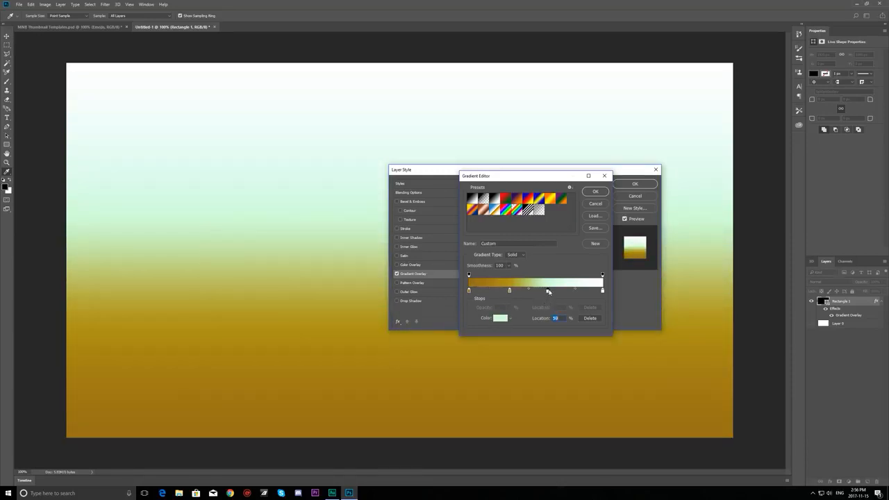
pyautogui.moveTo(302, 318); pyautogui.dragTo(303, 327)
pyautogui.moveTo(287, 267); pyautogui.dragTo(249, 257)
pyautogui.click(367, 247)
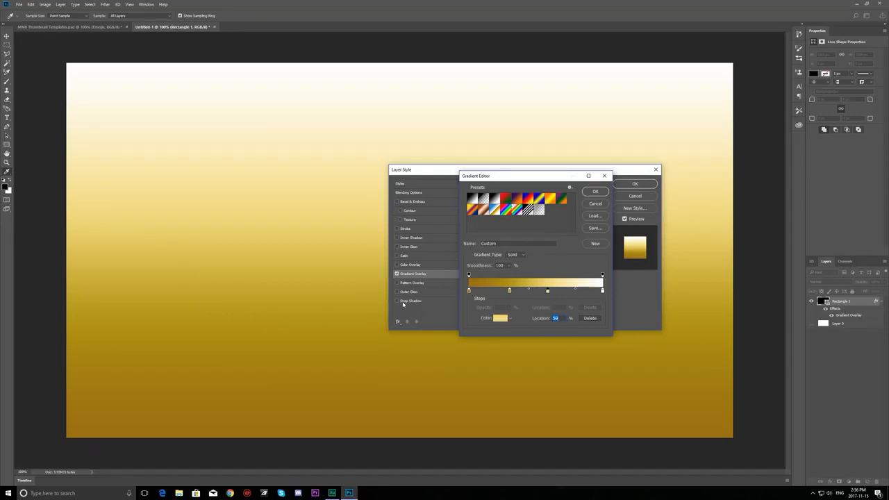
# Step: Discard the golden gradient edits, apply the original green gradient overlay to the rectangle and deselect its layer
pyautogui.click(594, 203)
pyautogui.moveTo(473, 179); pyautogui.dragTo(417, 211)
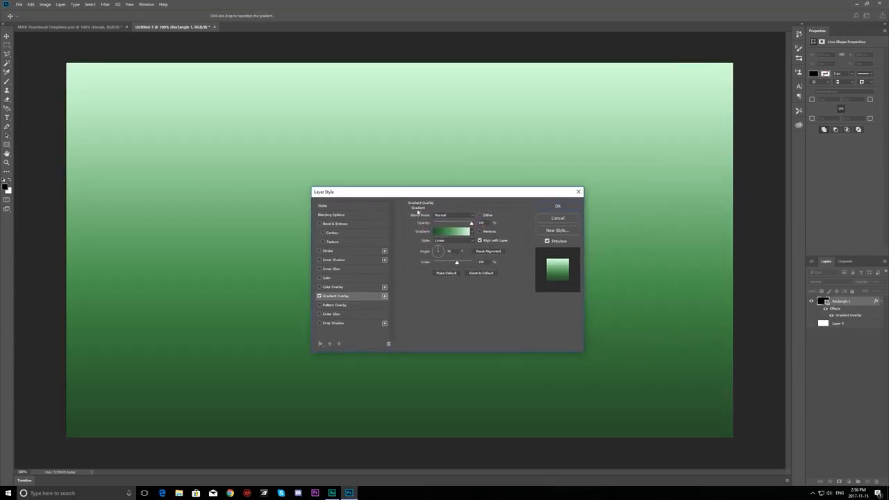
pyautogui.click(556, 207)
pyautogui.click(811, 356)
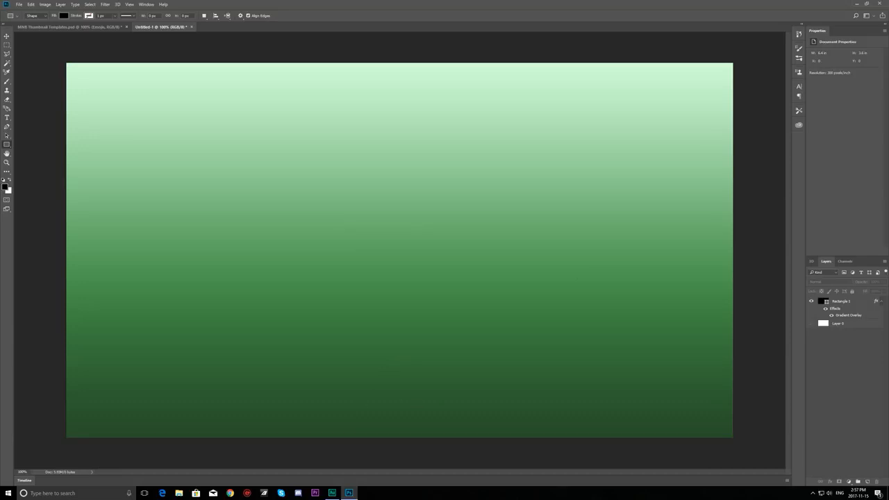
# Step: Add the title text EXAMPLE in white SF Collegiate Solid Bold Italic at the canvas's upper edge
pyautogui.click(7, 117)
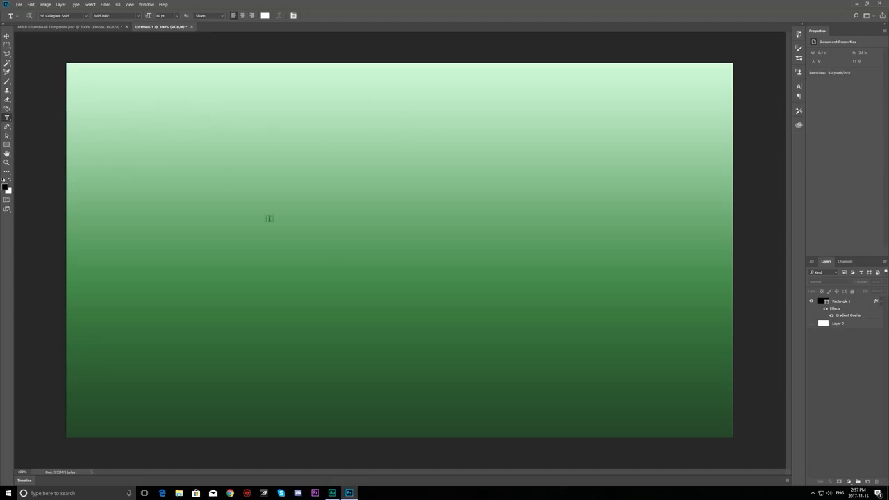
pyautogui.click(210, 129)
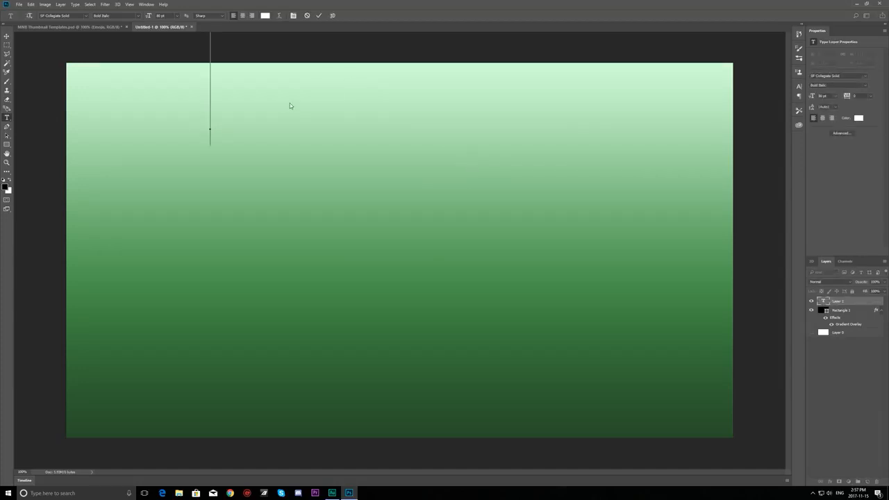
pyautogui.write('EXAMPLE')
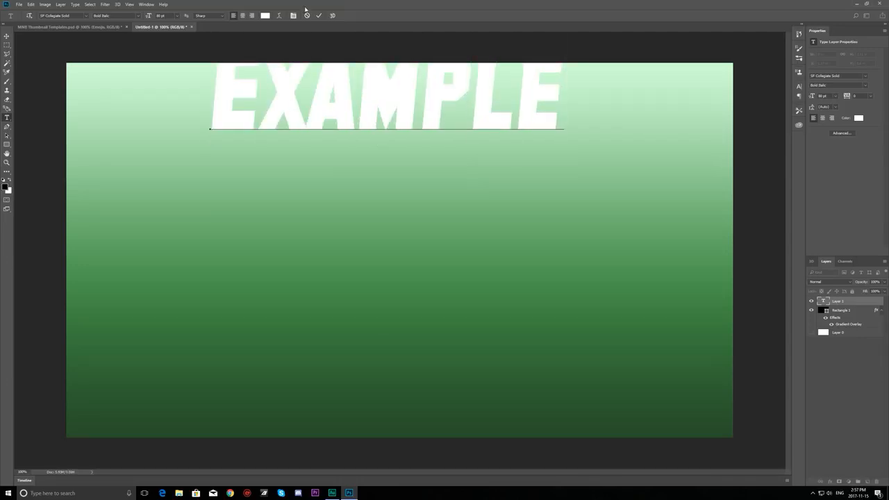
pyautogui.click(237, 103)
pyautogui.moveTo(238, 103); pyautogui.dragTo(727, 125)
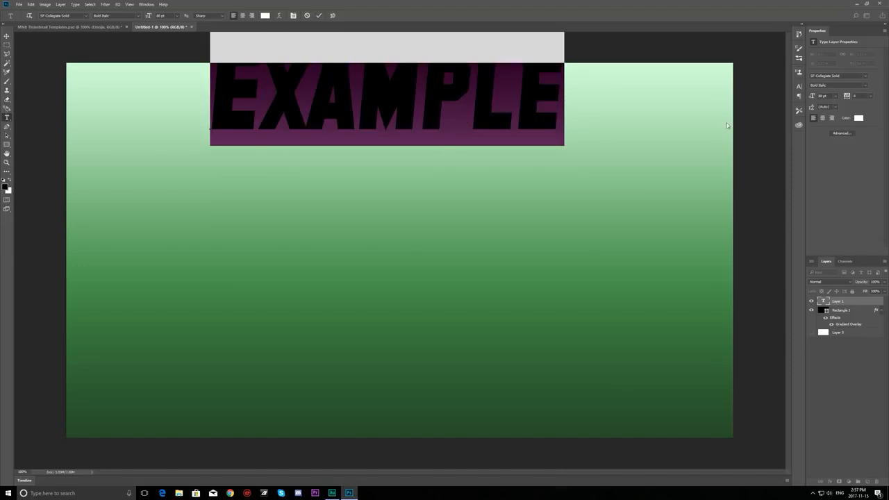
pyautogui.write('EXAMP')
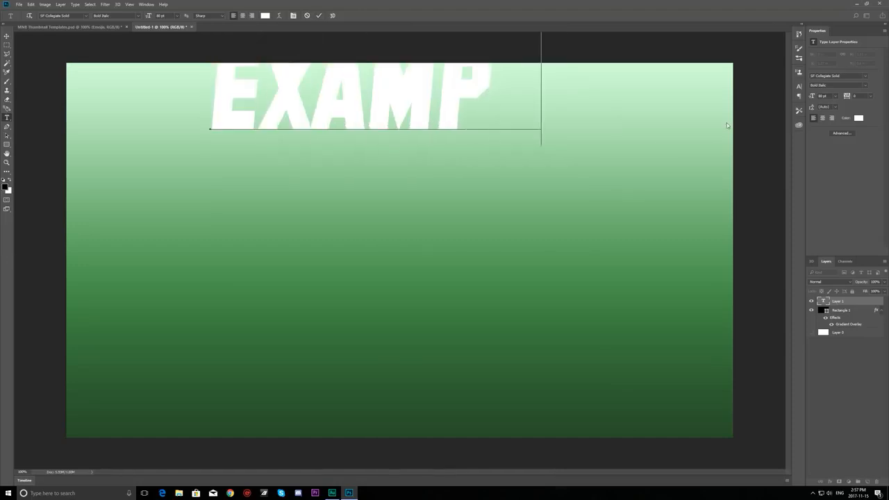
pyautogui.write('LE')
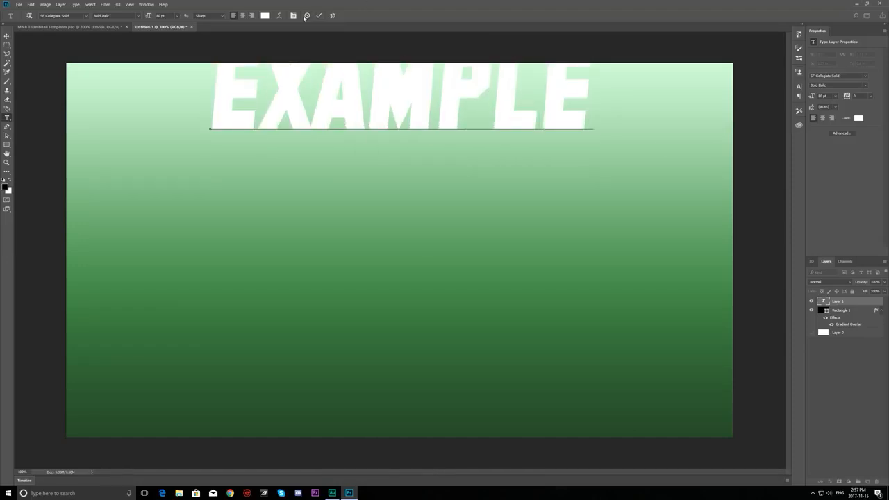
pyautogui.click(319, 16)
# Step: Move the EXAMPLE text fully onto the canvas, into the upper-left area of the thumbnail
pyautogui.press('v')
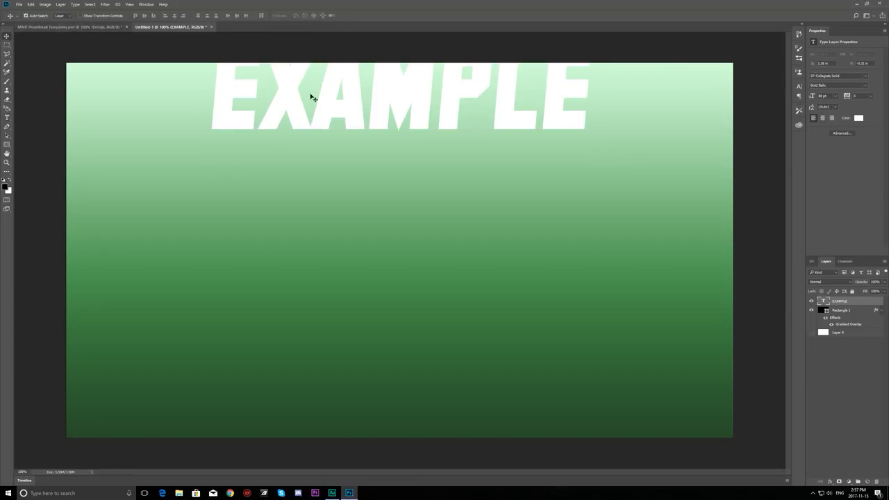
pyautogui.moveTo(312, 93); pyautogui.dragTo(319, 137)
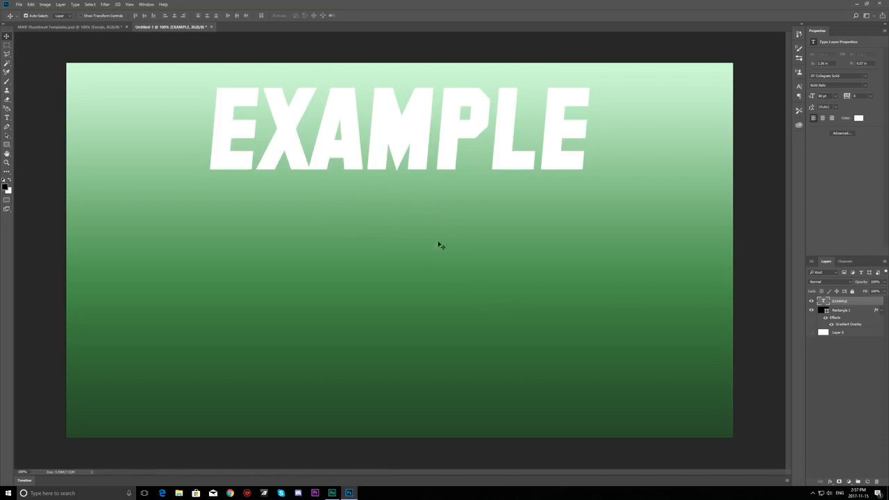
pyautogui.moveTo(380, 156); pyautogui.dragTo(305, 154)
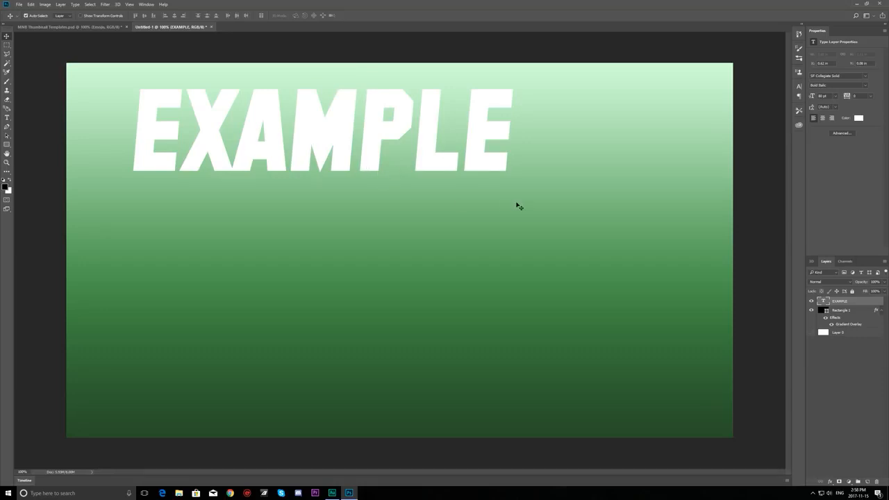
# Step: Apply a black color overlay in Normal blend mode to the EXAMPLE text layer
pyautogui.click(829, 482)
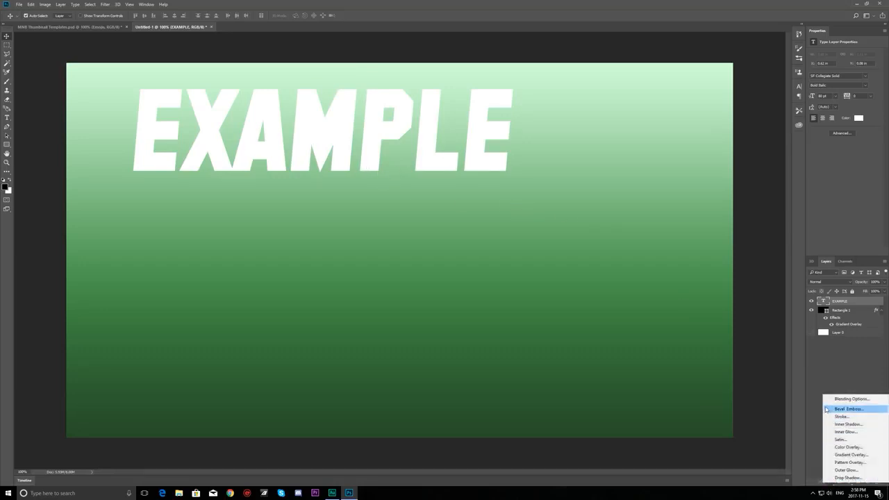
pyautogui.click(851, 404)
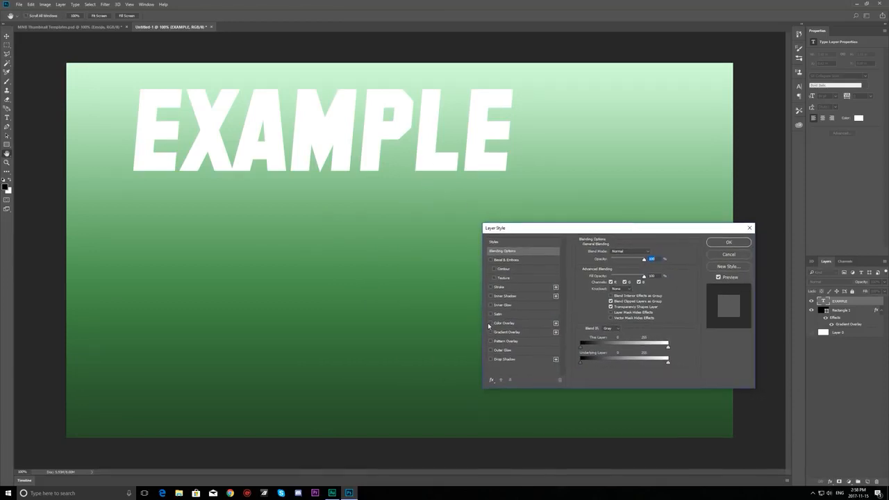
pyautogui.click(505, 324)
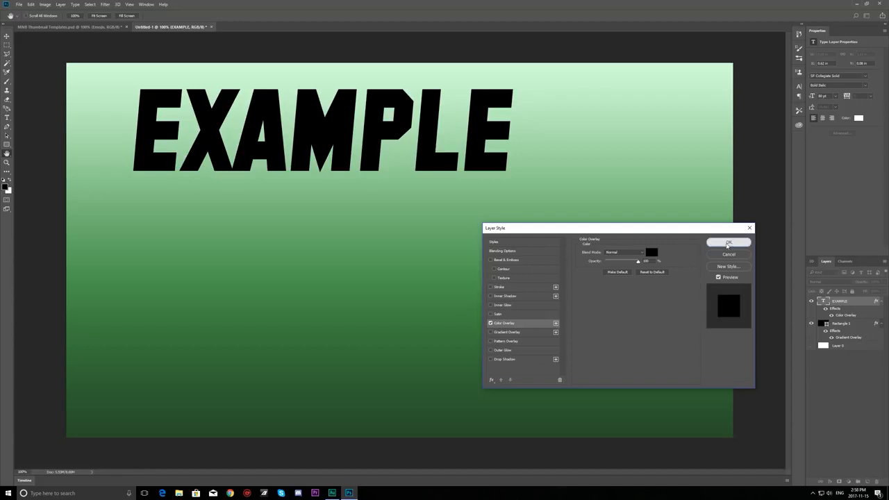
pyautogui.click(727, 245)
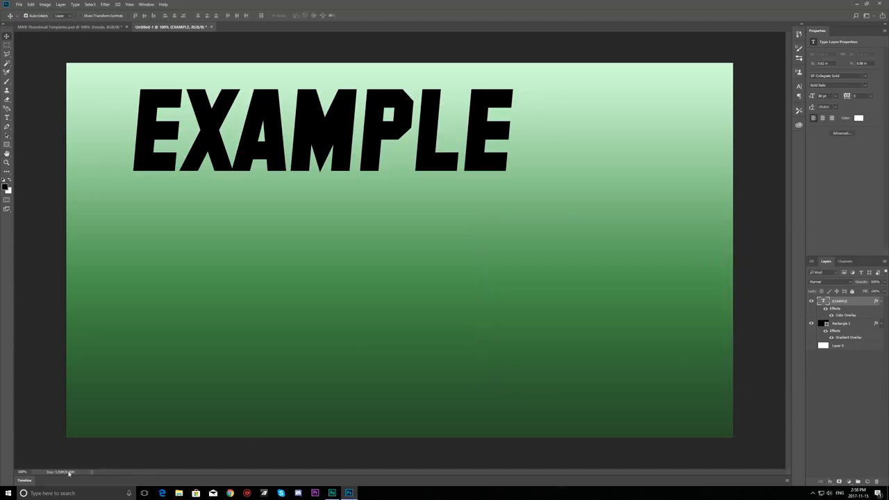
# Step: Preview the thumbnail at 20% and at 10% zoom to check how legible the black title is
pyautogui.click(22, 472)
pyautogui.write('20')
pyautogui.press('Return')
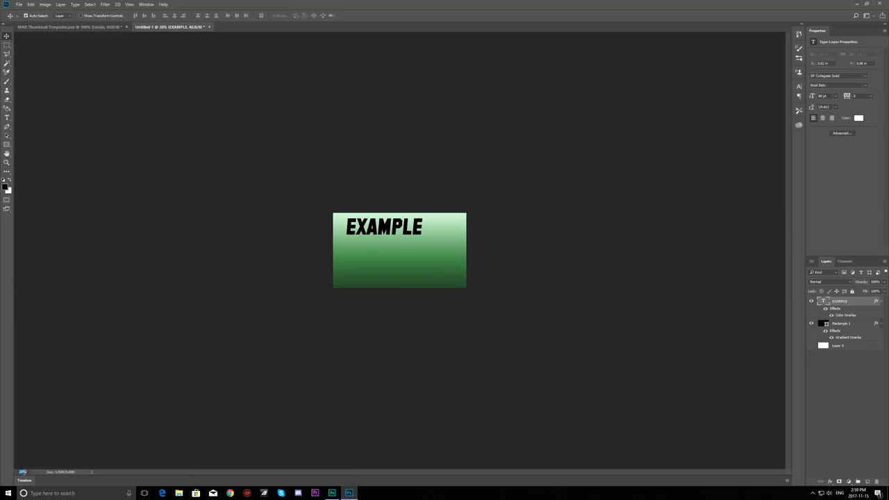
pyautogui.write('10')
pyautogui.press('Return')
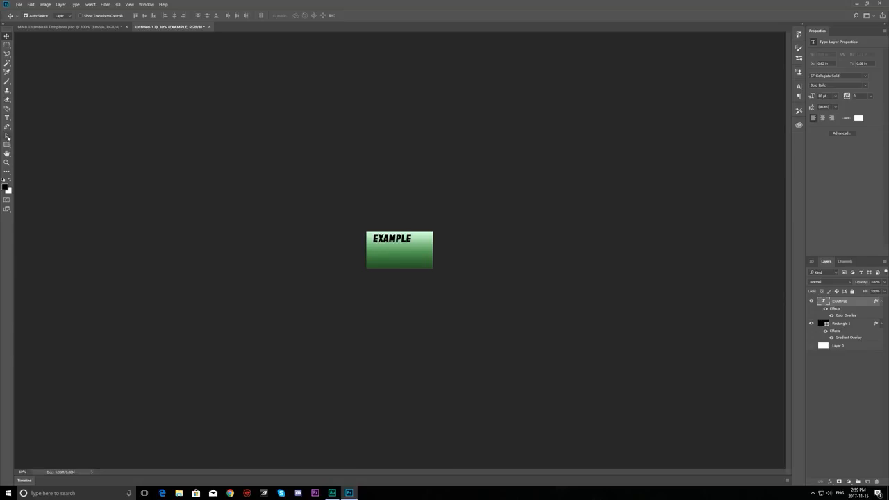
# Step: Duplicate the EXAMPLE text layer and place the copy directly below the original, finishing at 100% zoom
pyautogui.click(7, 117)
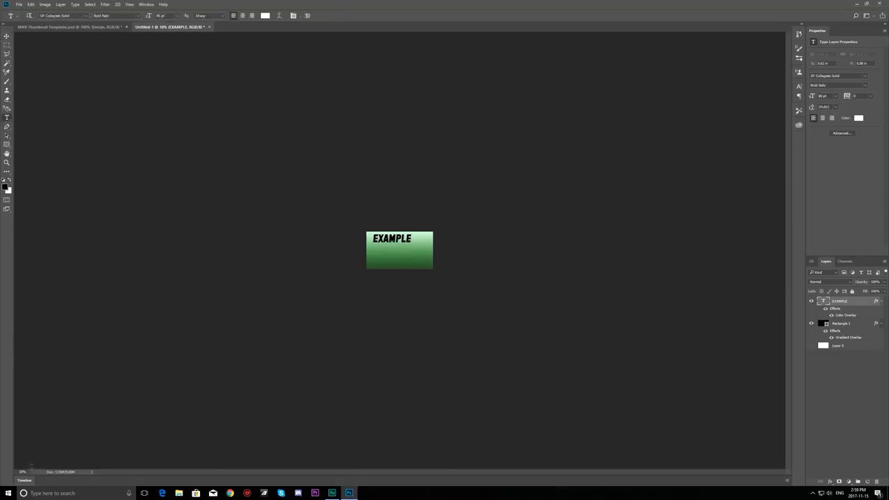
pyautogui.rightClick(855, 306)
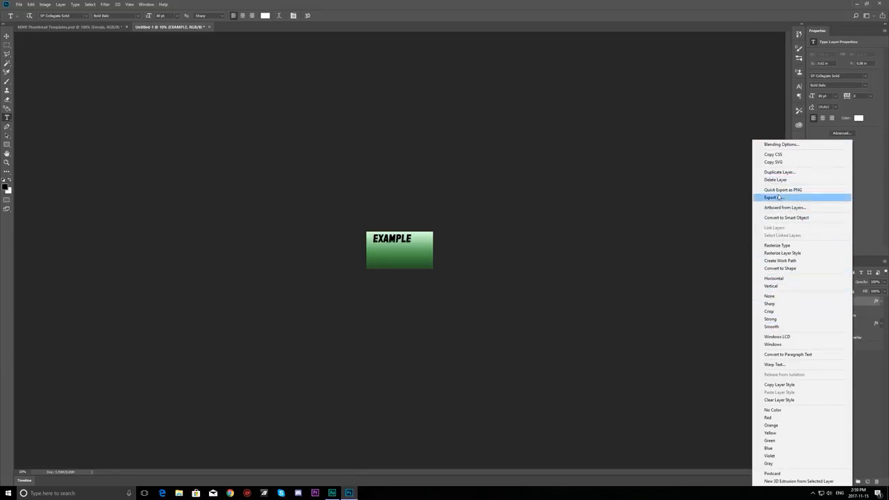
pyautogui.click(780, 171)
pyautogui.click(497, 153)
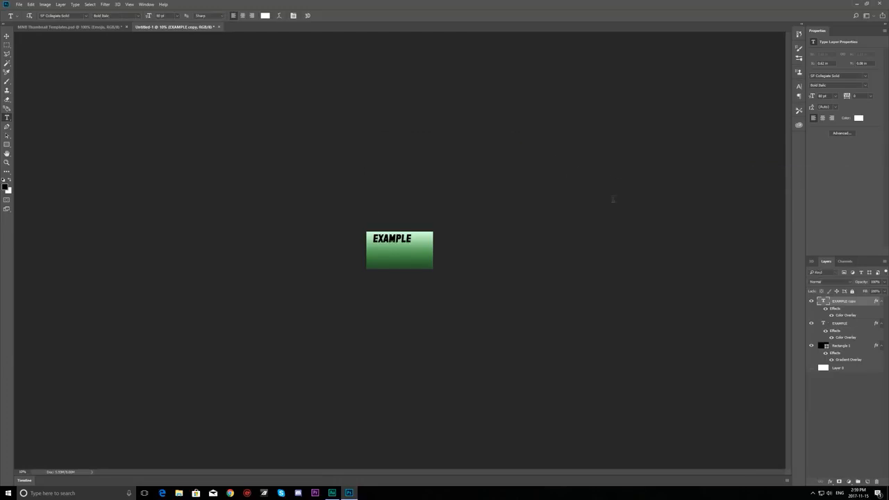
pyautogui.press('v')
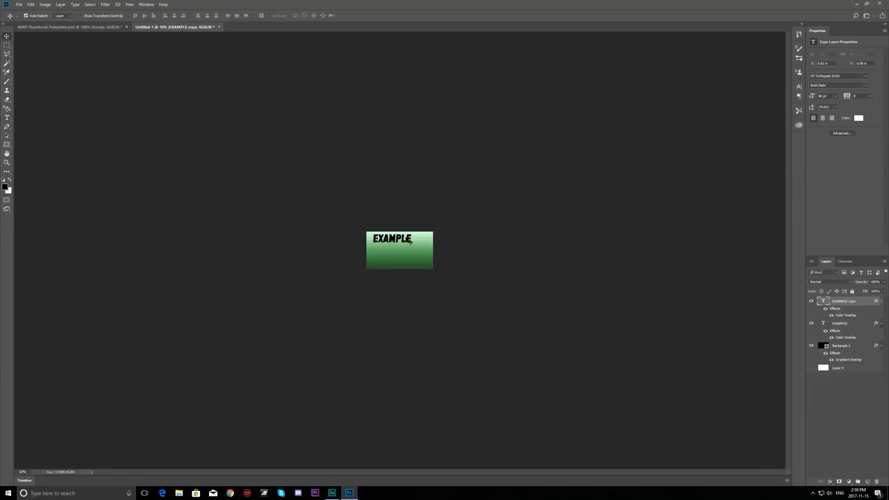
pyautogui.moveTo(407, 239); pyautogui.dragTo(407, 251)
pyautogui.write('100')
pyautogui.press('Return')
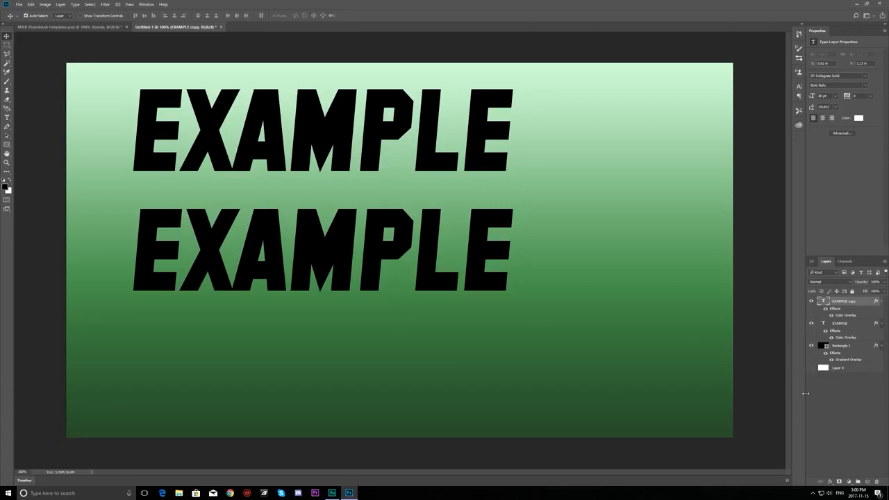
# Step: Replace the black color overlay on the copied EXAMPLE text with a gradient overlay
pyautogui.click(835, 480)
pyautogui.click(842, 400)
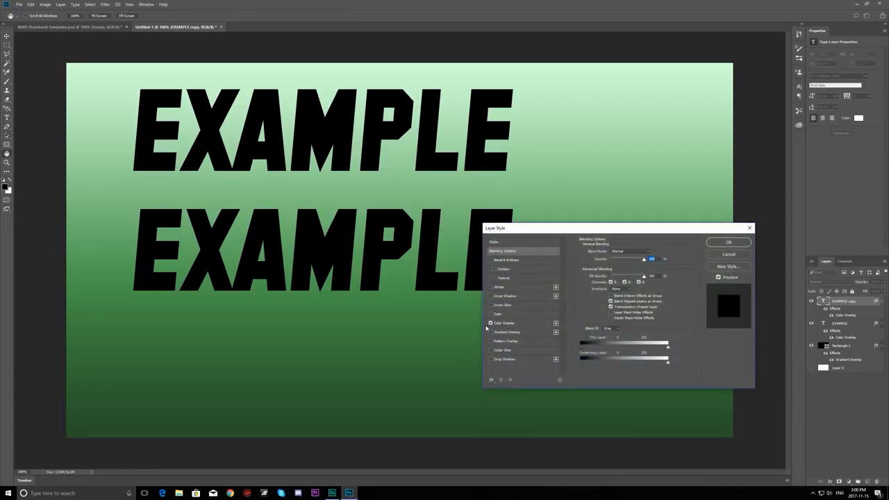
pyautogui.click(490, 324)
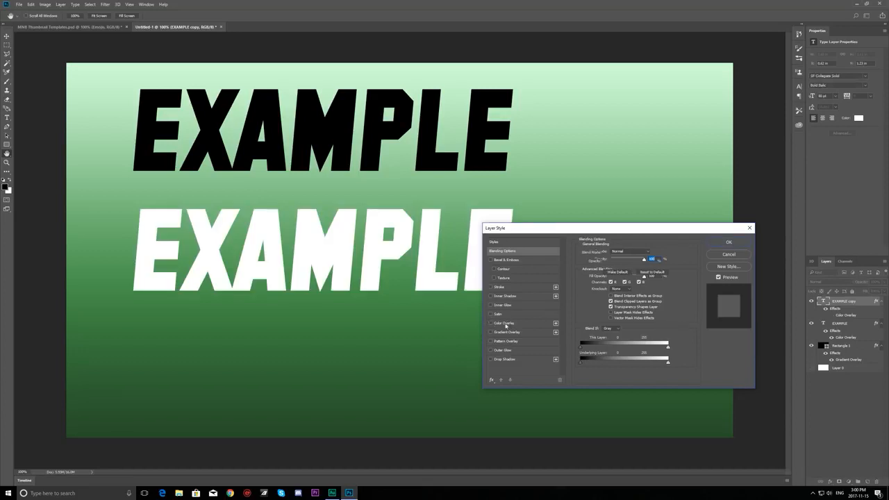
pyautogui.click(506, 325)
pyautogui.click(491, 324)
pyautogui.click(490, 332)
pyautogui.click(521, 331)
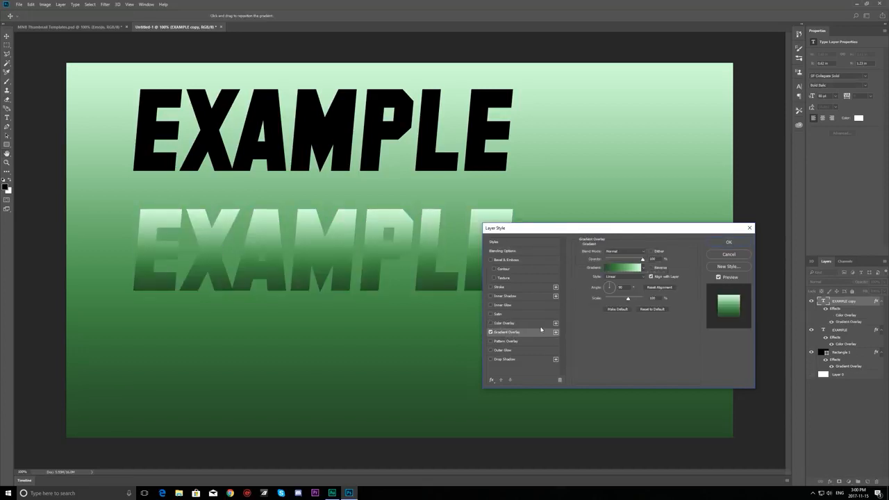
# Step: Try the gradient presets on the copied text and use an opaque black-to-white gradient
pyautogui.click(611, 268)
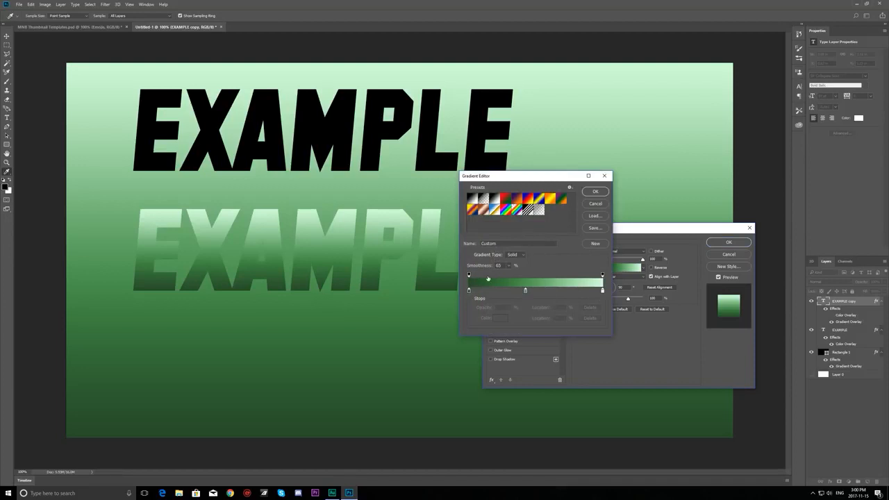
pyautogui.click(494, 202)
pyautogui.click(534, 210)
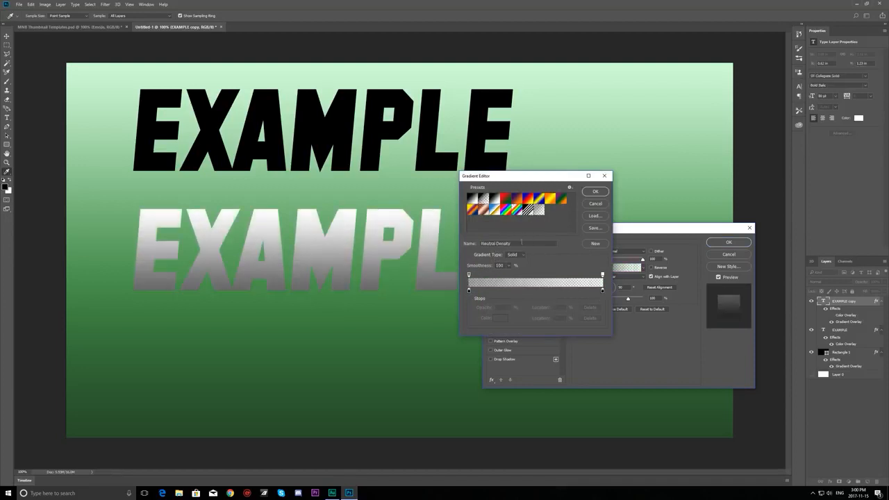
pyautogui.doubleClick(470, 291)
pyautogui.click(367, 248)
# Step: Set the starting color stop of the copied text's gradient to the light gray #acacac
pyautogui.doubleClick(469, 290)
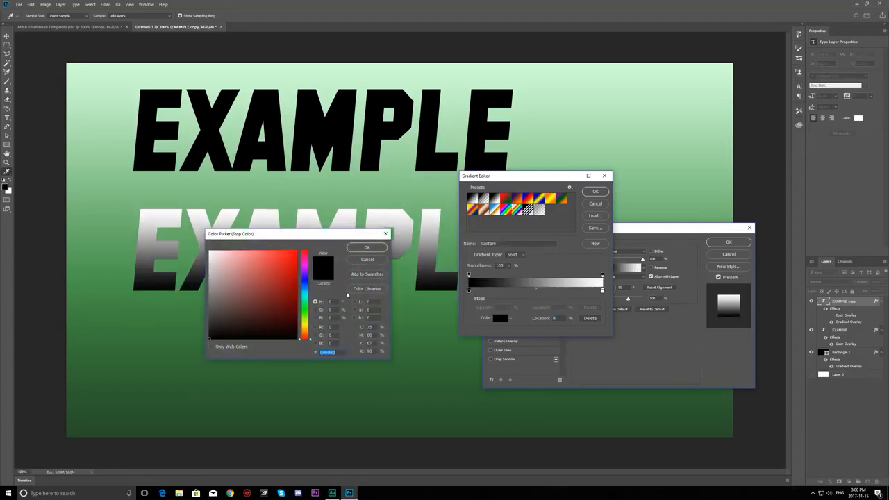
pyautogui.moveTo(233, 284)
pyautogui.mouseDown()
pyautogui.moveTo(209, 254)
pyautogui.moveTo(209, 280)
pyautogui.mouseUp()
pyautogui.moveTo(244, 234)
pyautogui.mouseDown()
pyautogui.moveTo(381, 312)
pyautogui.moveTo(274, 284)
pyautogui.mouseUp()
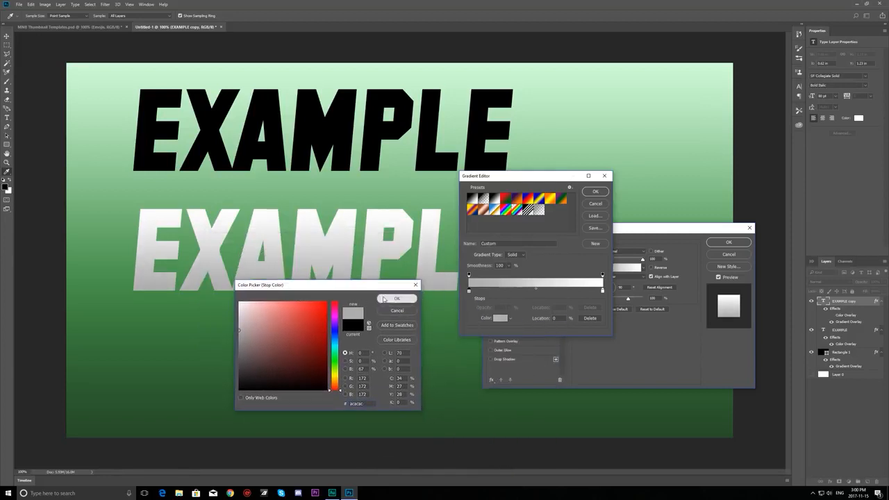
pyautogui.click(384, 299)
# Step: Keep the ending color stop of the copied text's gradient white and accept the gradient
pyautogui.doubleClick(602, 291)
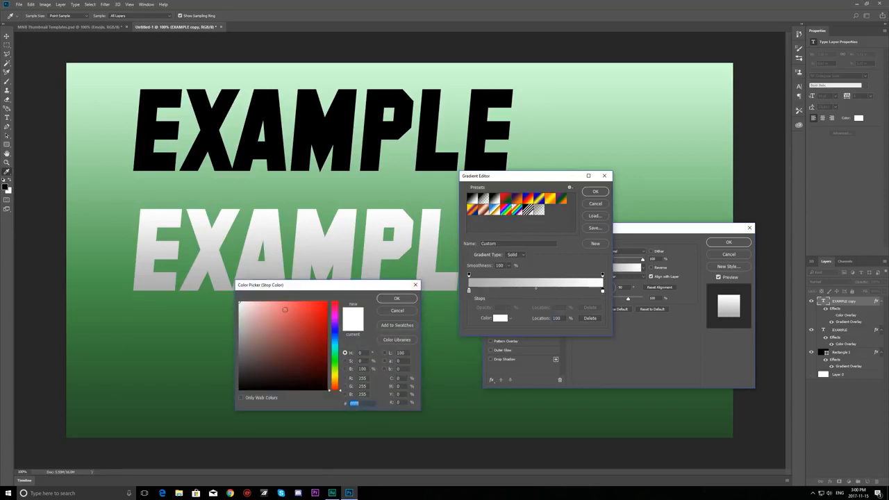
pyautogui.click(384, 303)
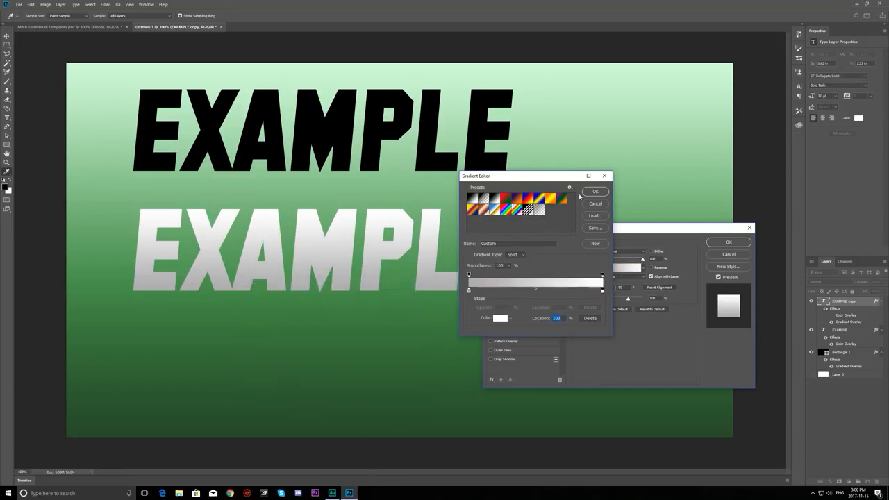
pyautogui.click(594, 192)
# Step: Replace the copied EXAMPLE text's gradient overlay with a drop shadow and apply the layer style
pyautogui.click(491, 332)
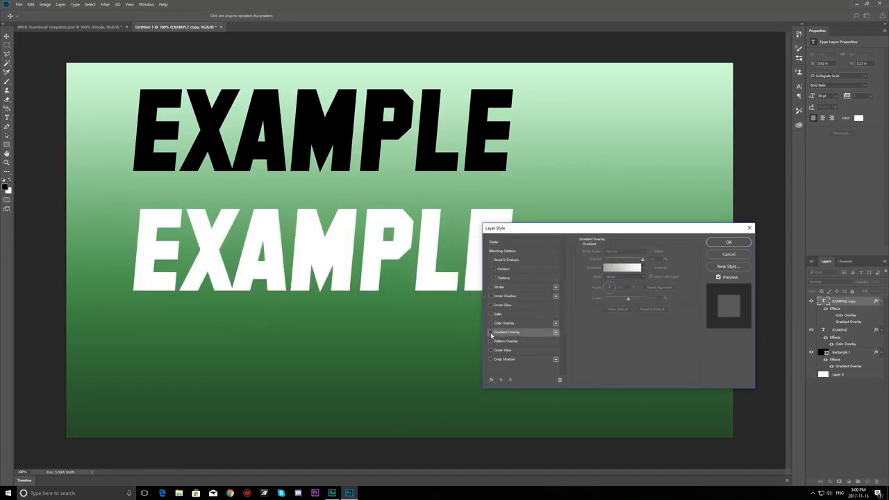
pyautogui.click(491, 332)
pyautogui.click(491, 332)
pyautogui.click(492, 360)
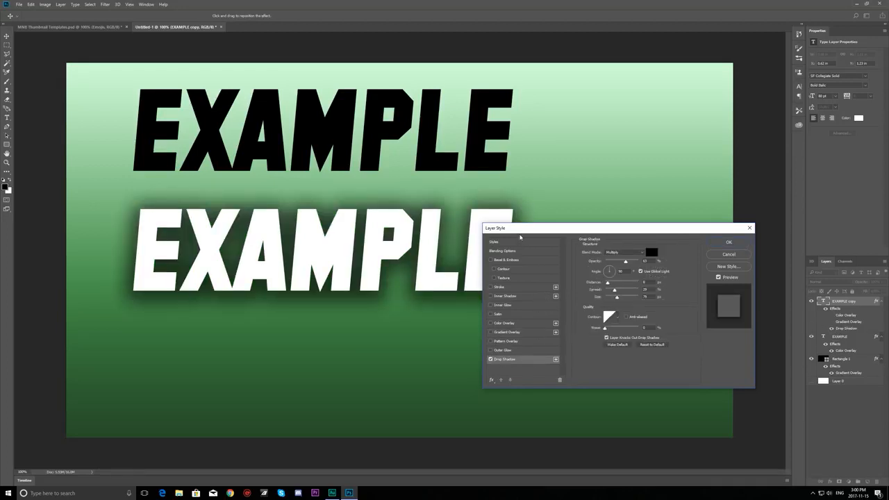
pyautogui.moveTo(523, 229); pyautogui.dragTo(575, 213)
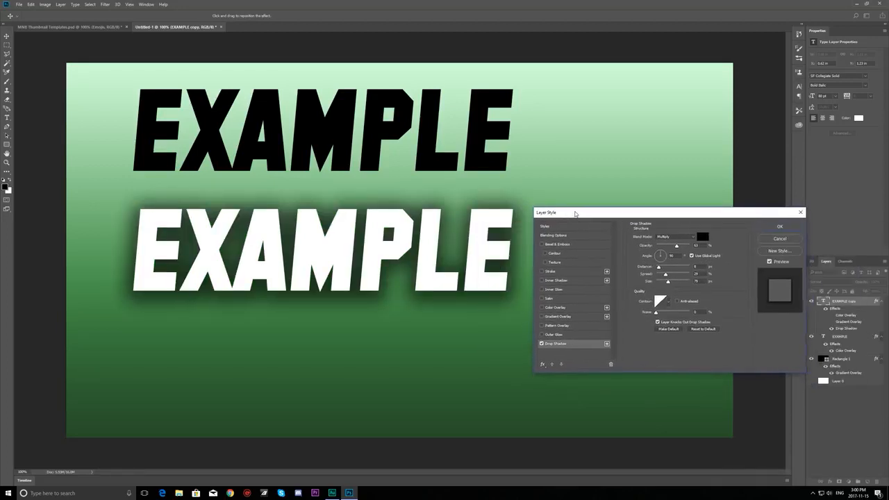
pyautogui.click(778, 226)
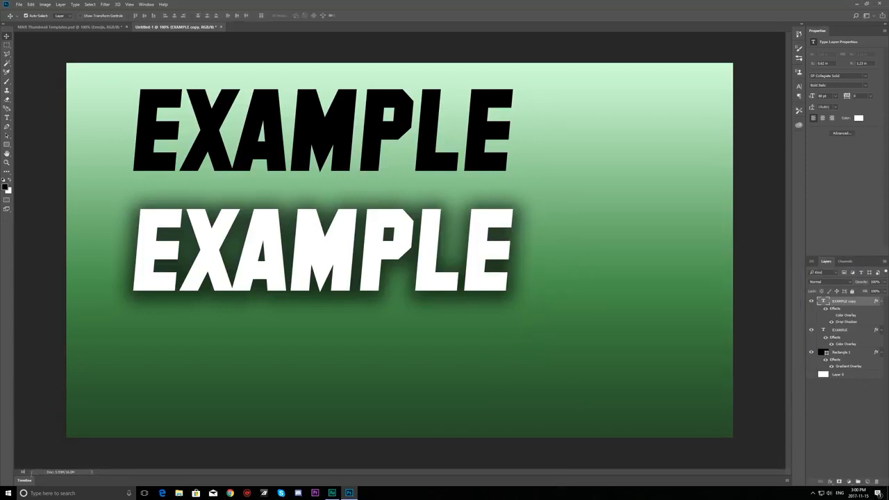
# Step: Preview both EXAMPLE texts at 10% zoom to compare their legibility, and return to 100%
pyautogui.press('Return')
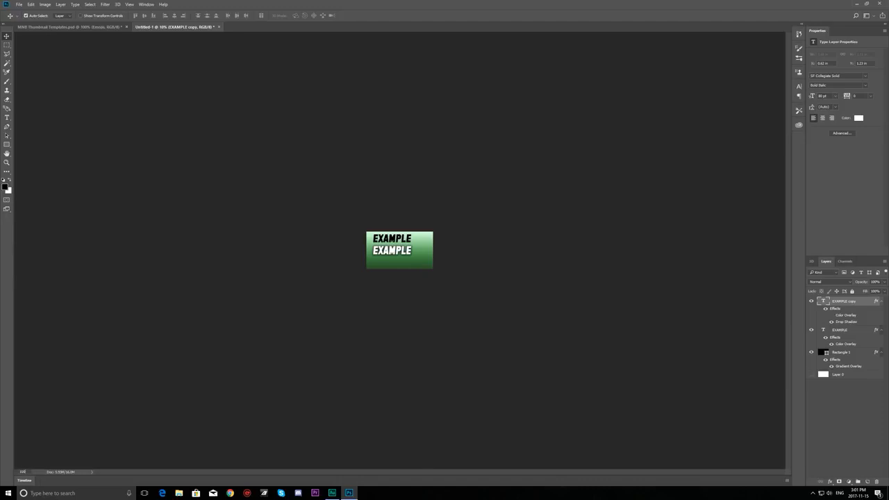
pyautogui.press('Return')
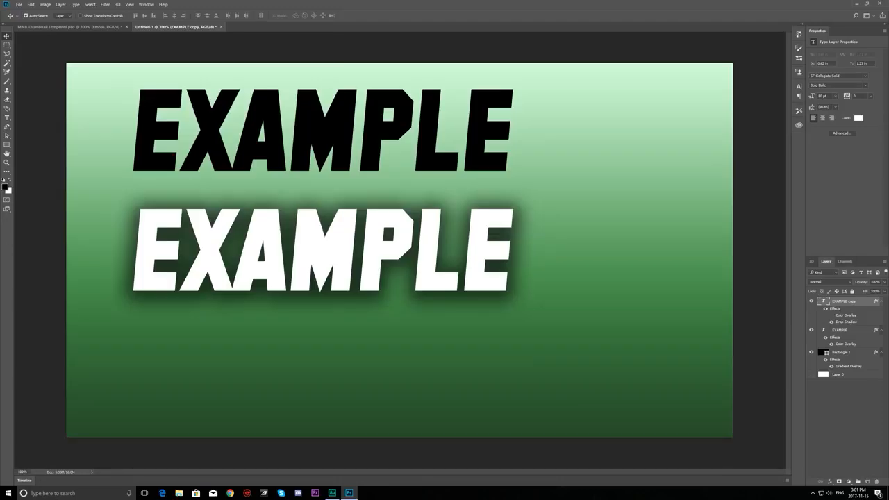
# Step: Open the white EXAMPLE text for editing, select within the word, and commit the text
pyautogui.click(7, 117)
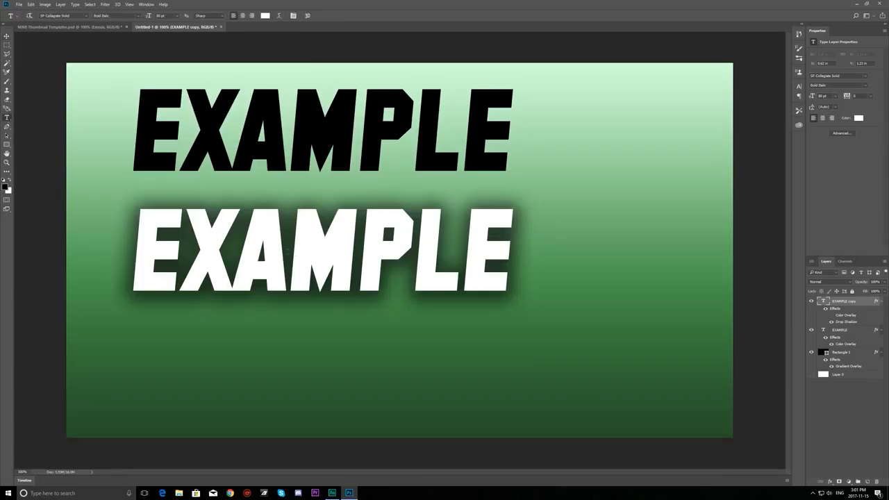
pyautogui.click(340, 262)
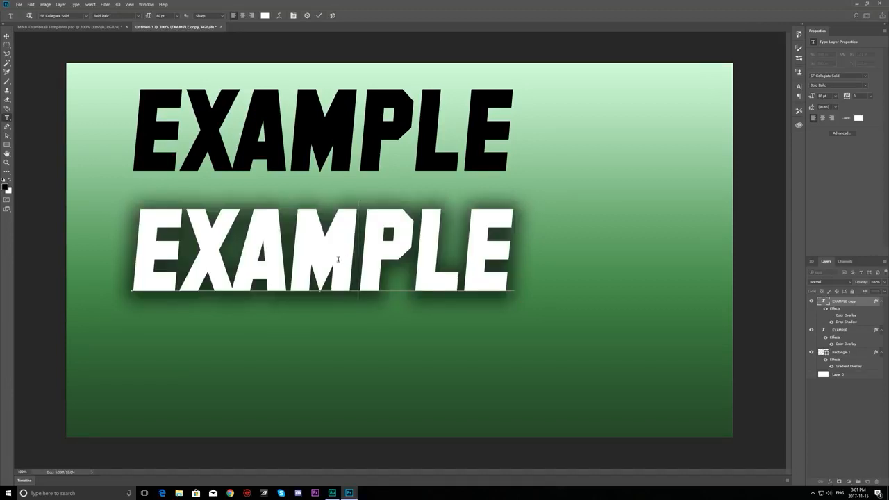
pyautogui.doubleClick(149, 257)
pyautogui.click(439, 259)
pyautogui.click(321, 15)
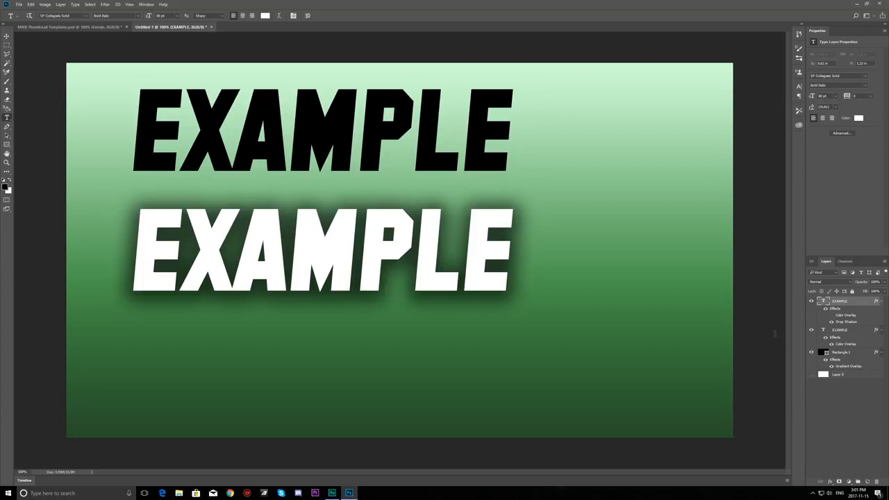
# Step: Identify the black EXAMPLE text layer by toggling its visibility and delete that layer
pyautogui.click(846, 331)
pyautogui.click(812, 331)
pyautogui.click(812, 332)
pyautogui.moveTo(849, 332); pyautogui.dragTo(872, 481)
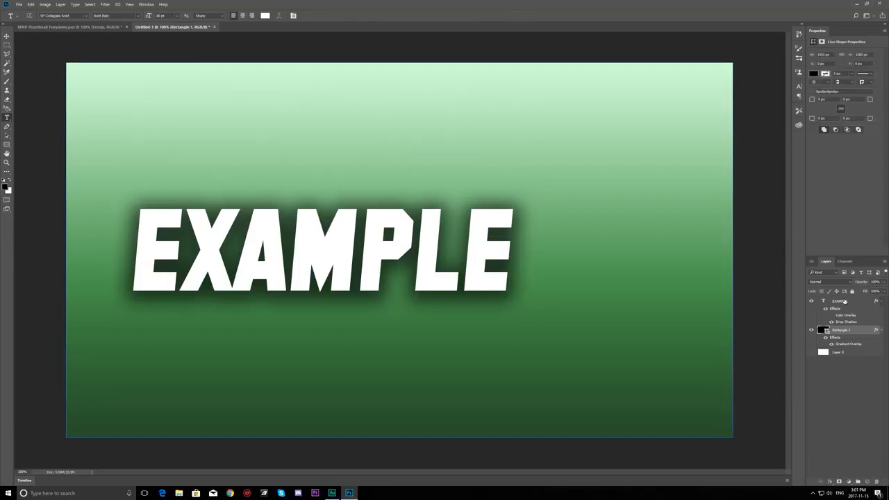
# Step: Move the white EXAMPLE text up to the upper part of the canvas, at about X 0.64 in and Y 0.17 in
pyautogui.click(844, 300)
pyautogui.press('v')
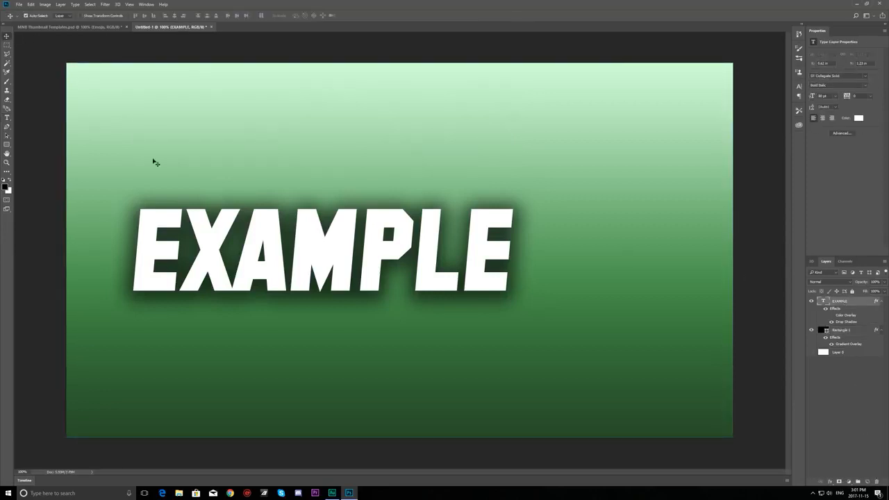
pyautogui.moveTo(337, 259); pyautogui.dragTo(344, 152)
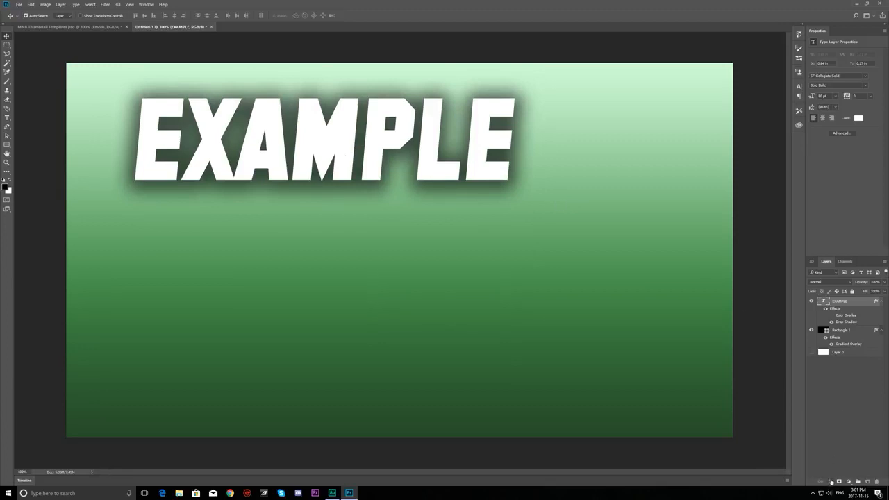
# Step: Try full opacity on the EXAMPLE text's drop shadow and set the shadow opacity to about 80%
pyautogui.click(831, 480)
pyautogui.click(844, 396)
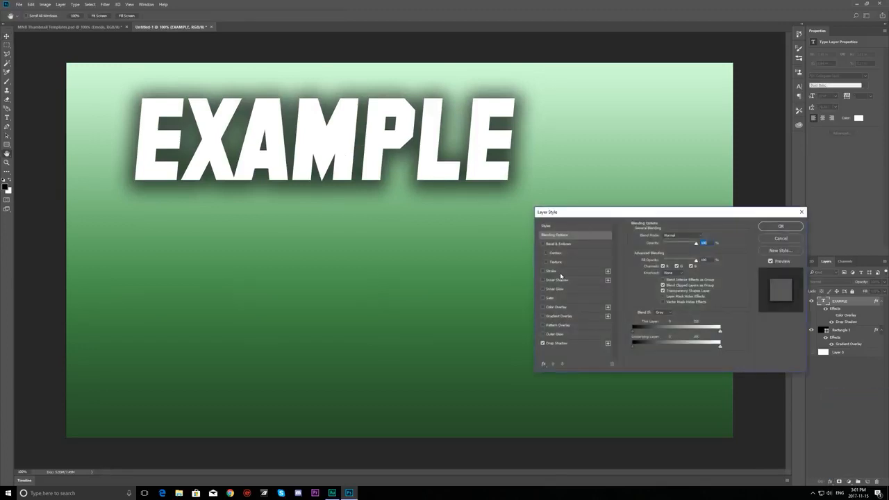
pyautogui.click(574, 345)
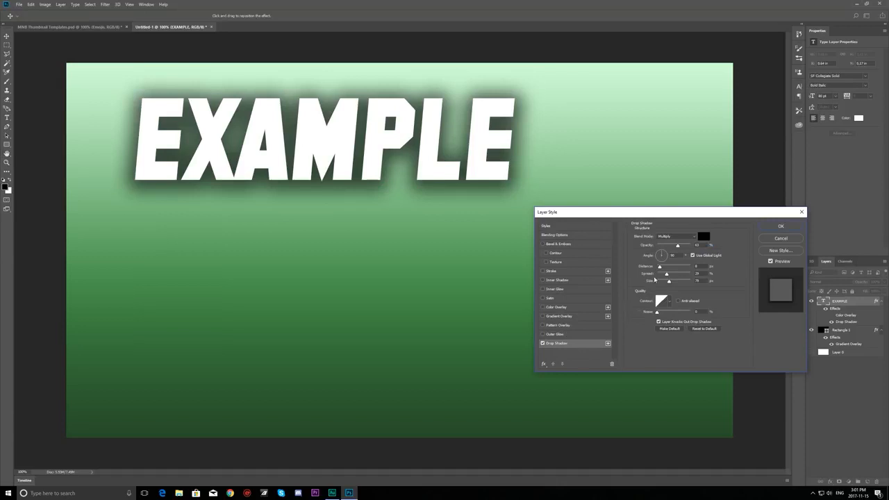
pyautogui.moveTo(678, 248); pyautogui.dragTo(691, 247)
pyautogui.click(783, 261)
pyautogui.click(785, 260)
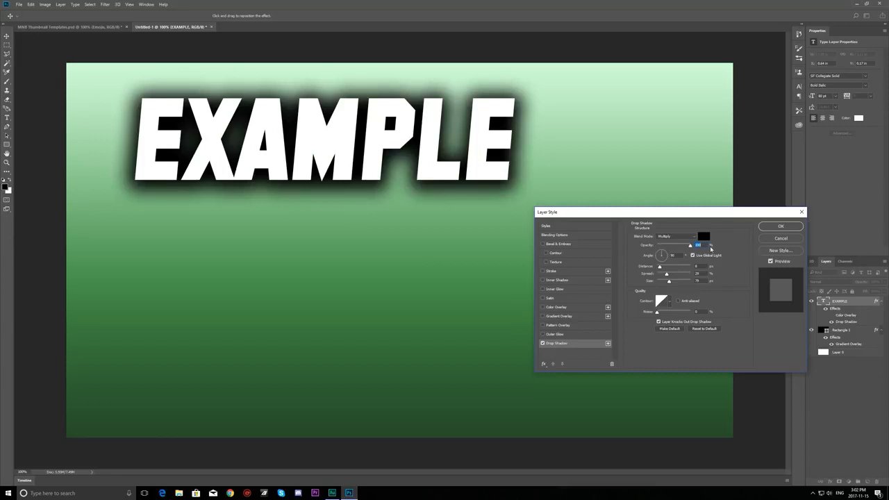
pyautogui.moveTo(691, 246); pyautogui.dragTo(685, 246)
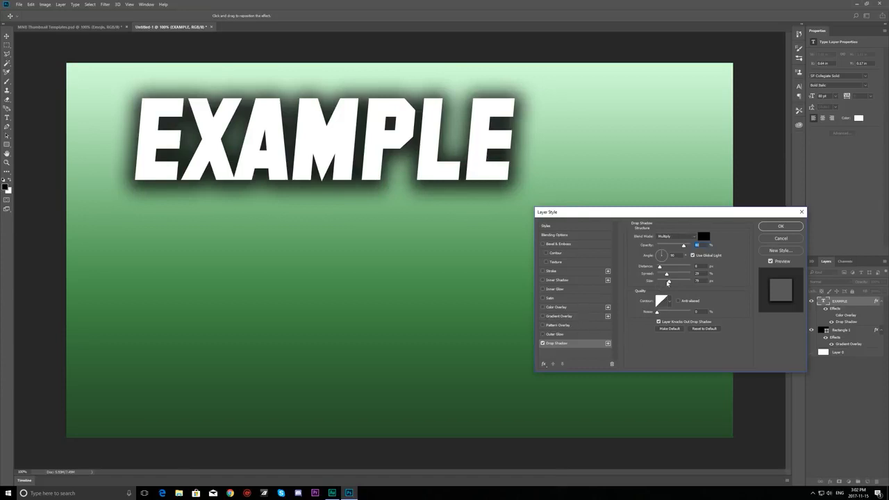
# Step: Enlarge the text's drop shadow to about 120 px and adjust its spread to about 32%
pyautogui.moveTo(667, 274)
pyautogui.mouseDown()
pyautogui.moveTo(683, 277)
pyautogui.moveTo(672, 275)
pyautogui.mouseUp()
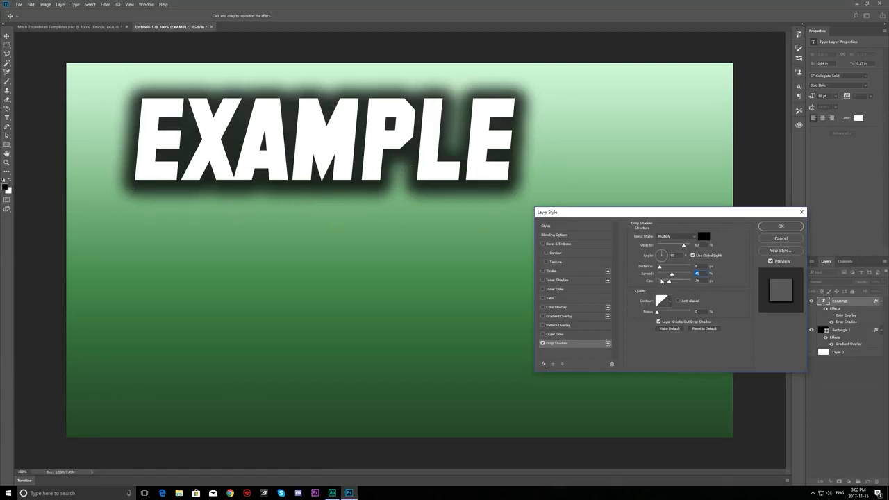
pyautogui.moveTo(669, 282)
pyautogui.mouseDown()
pyautogui.moveTo(677, 283)
pyautogui.moveTo(671, 288)
pyautogui.moveTo(665, 274)
pyautogui.moveTo(674, 282)
pyautogui.mouseUp()
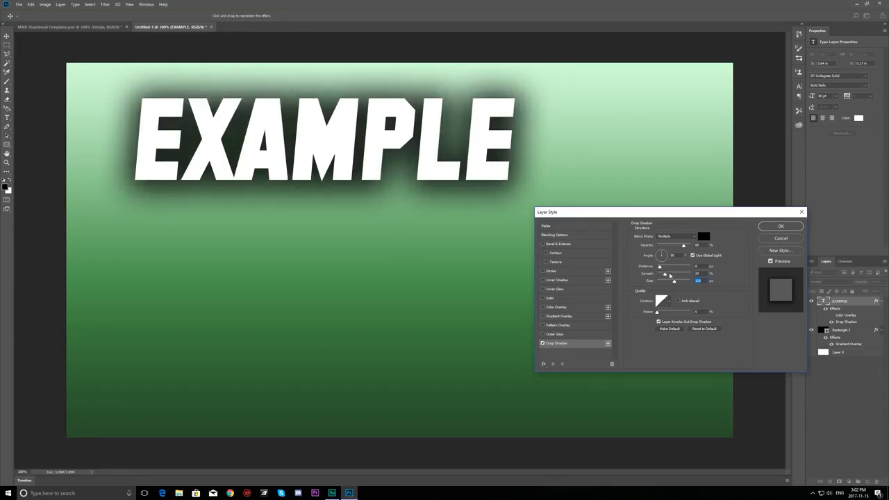
pyautogui.moveTo(670, 276); pyautogui.dragTo(668, 278)
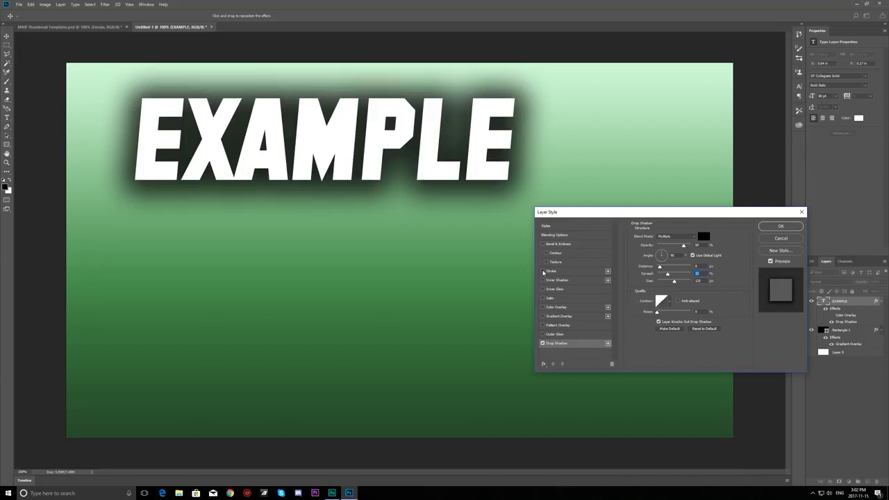
# Step: Add an outside stroke to the EXAMPLE text and set its color to black #000000
pyautogui.click(543, 272)
pyautogui.click(552, 271)
pyautogui.click(647, 286)
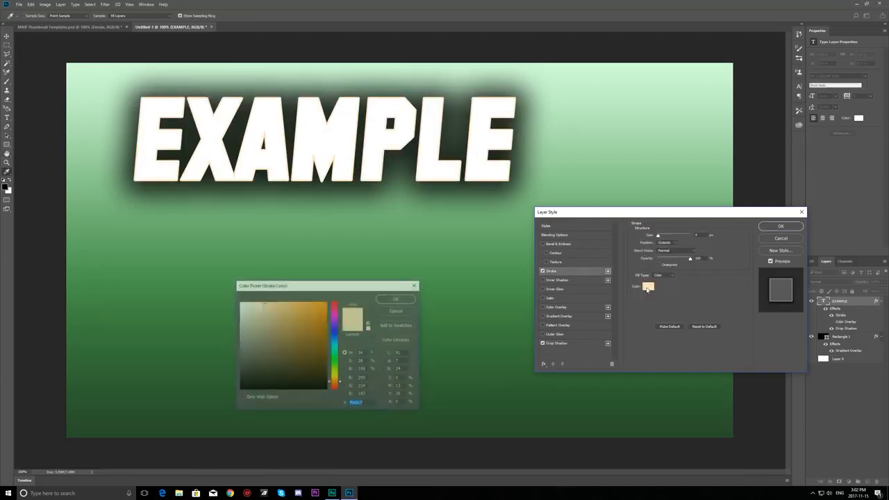
pyautogui.write('262626')
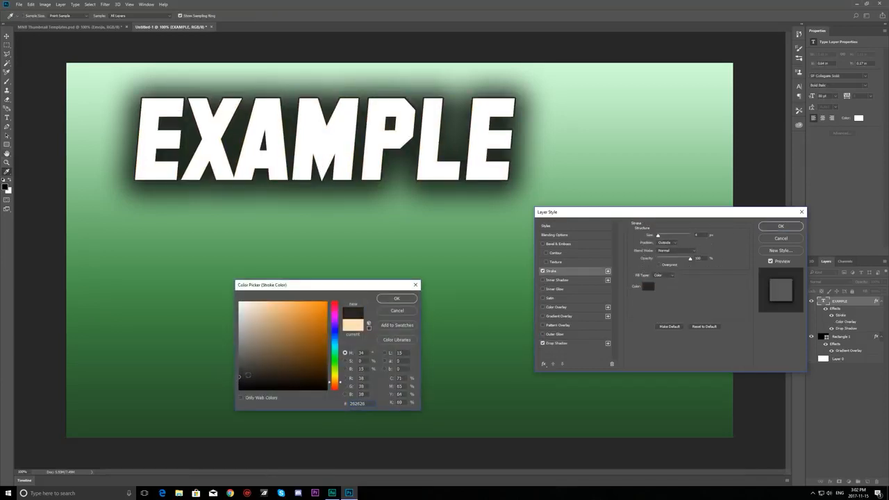
pyautogui.moveTo(244, 379); pyautogui.dragTo(219, 415)
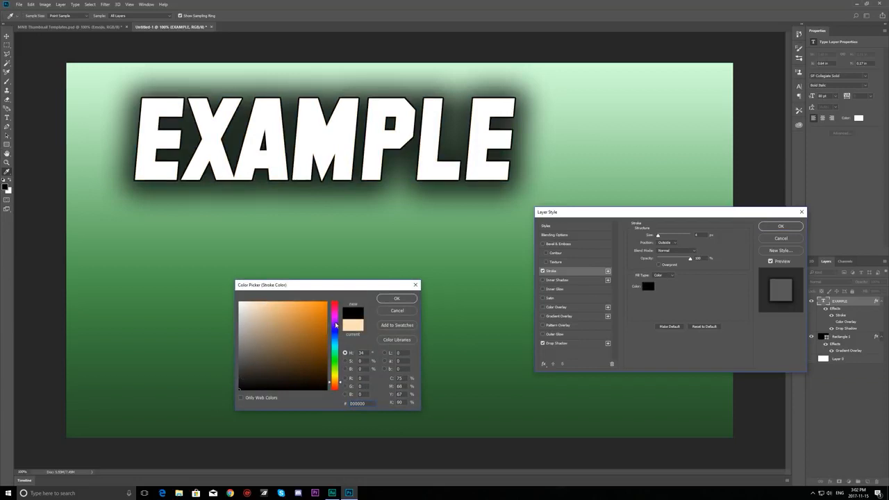
pyautogui.write('000000')
pyautogui.click(385, 302)
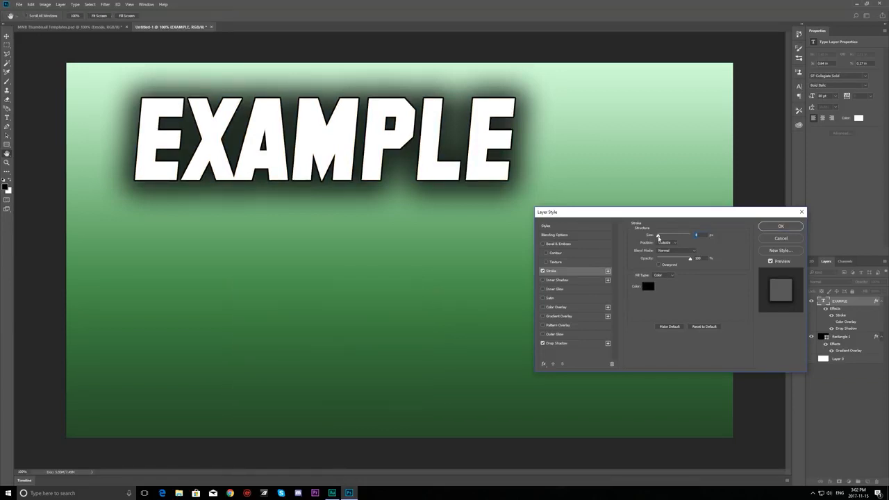
# Step: Thicken the EXAMPLE text's black stroke slightly and apply the layer style
pyautogui.moveTo(657, 240); pyautogui.dragTo(660, 240)
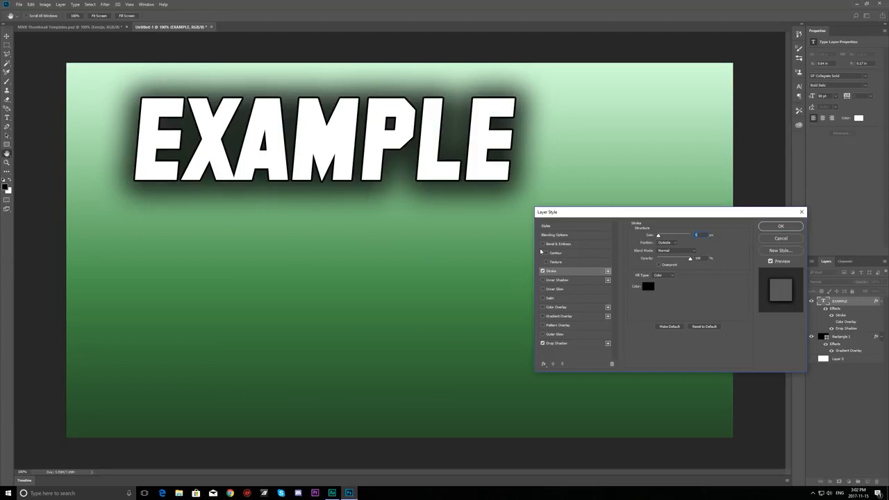
pyautogui.moveTo(599, 211); pyautogui.dragTo(525, 228)
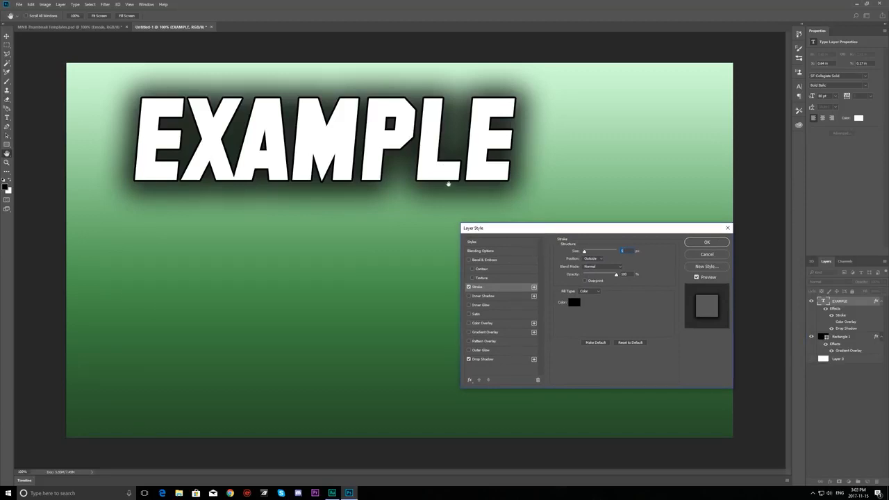
pyautogui.click(719, 244)
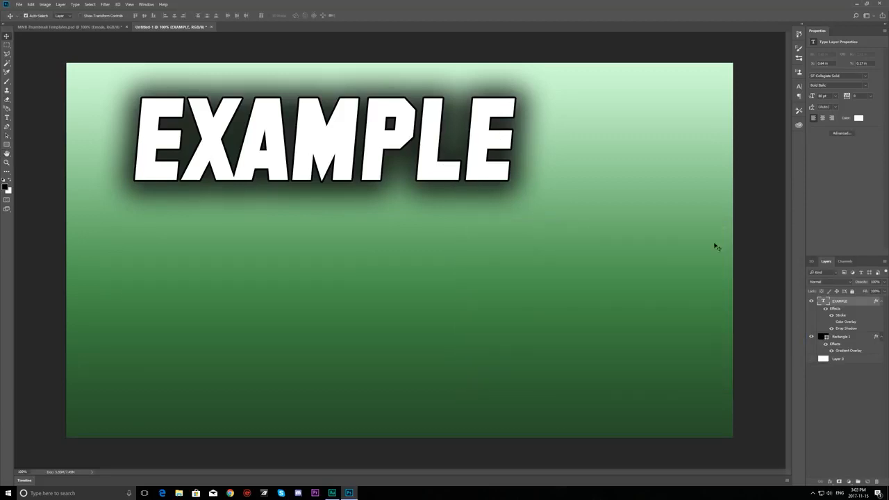
# Step: Preview the outlined EXAMPLE text at 10% zoom to check its legibility, and return to 100%
pyautogui.click(22, 473)
pyautogui.write('10')
pyautogui.press('Return')
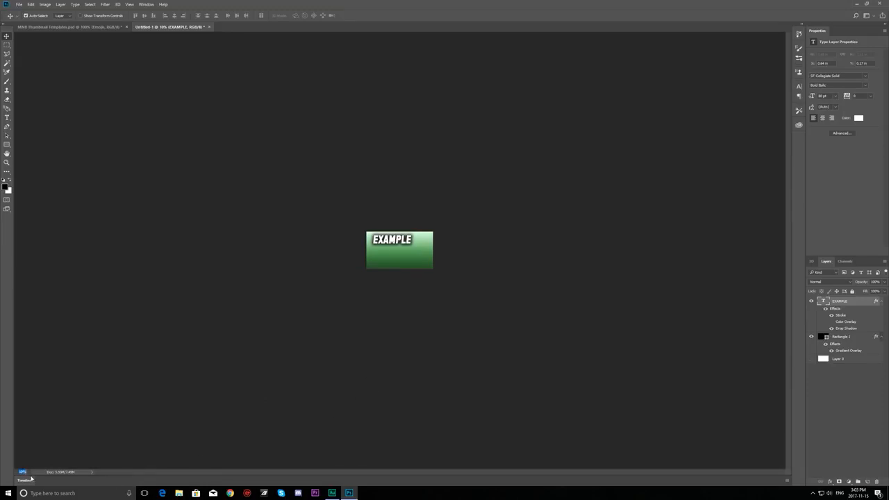
pyautogui.write('100')
pyautogui.press('Return')
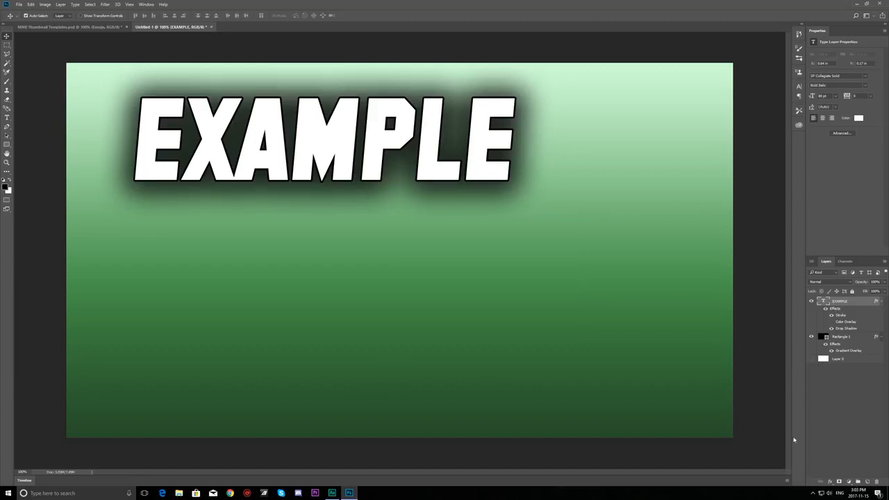
# Step: Add a smooth inner Bevel & Emboss to the EXAMPLE text and increase the bevel size to about 200 px
pyautogui.click(830, 481)
pyautogui.click(846, 398)
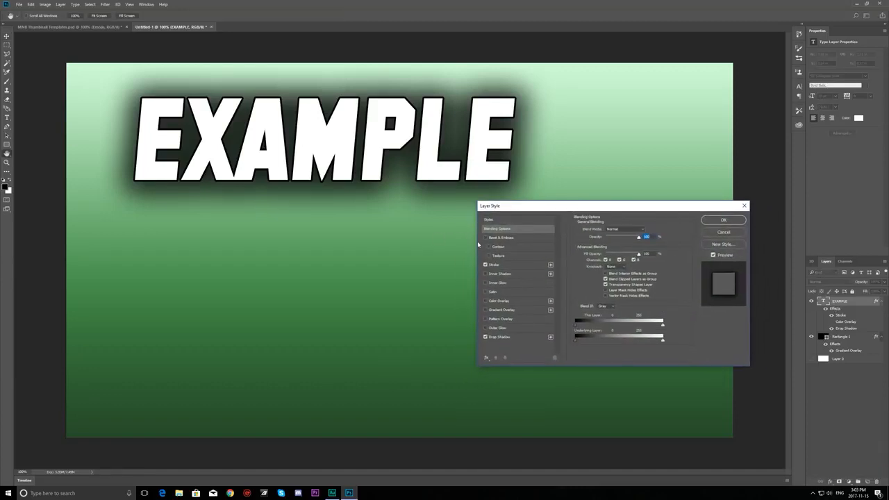
pyautogui.click(485, 237)
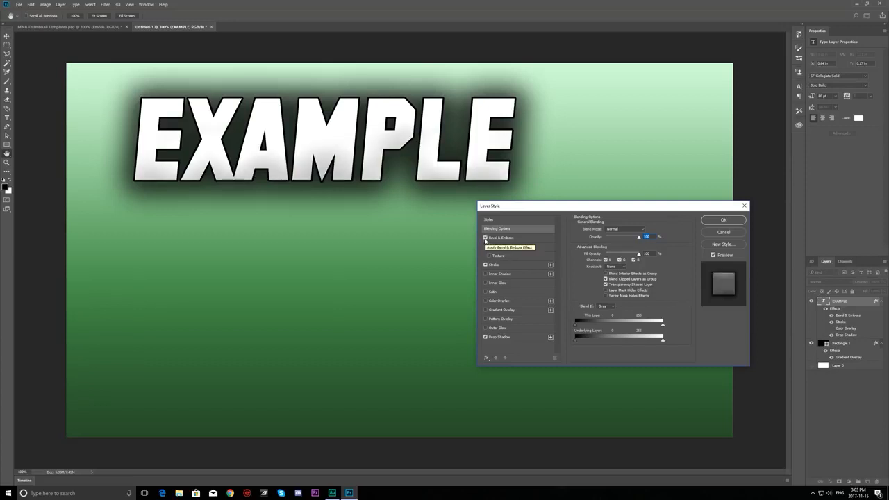
pyautogui.click(486, 238)
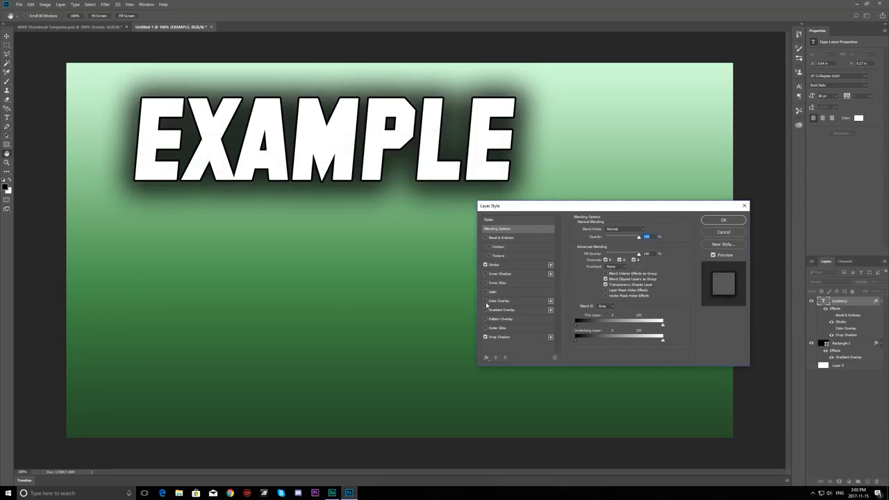
pyautogui.click(485, 238)
pyautogui.click(502, 238)
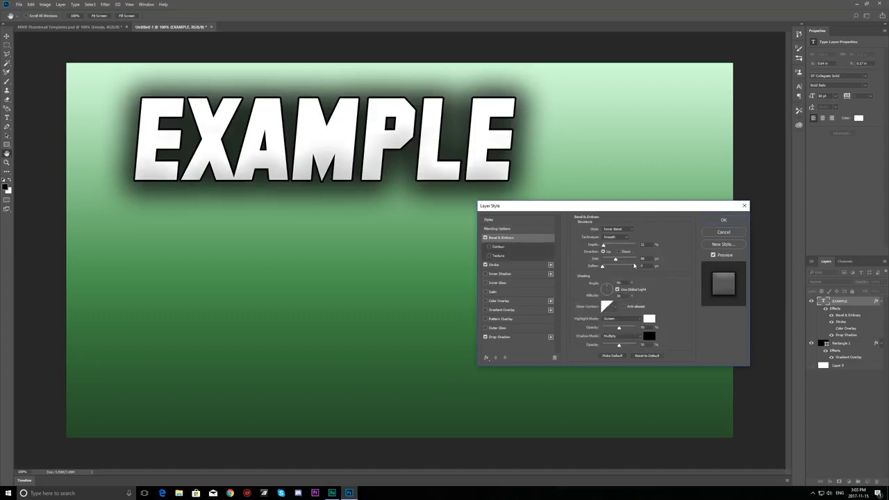
pyautogui.moveTo(604, 268); pyautogui.dragTo(633, 263)
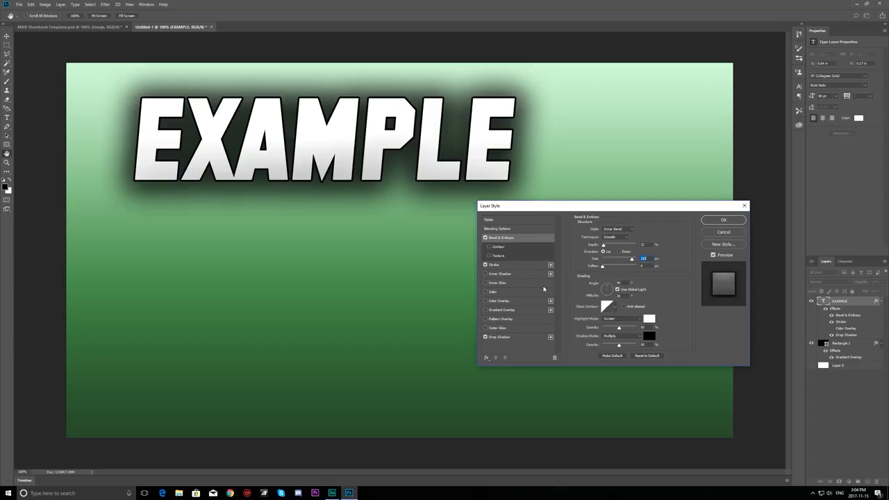
# Step: Apply the Bevel & Emboss settings to the EXAMPLE text
pyautogui.click(704, 221)
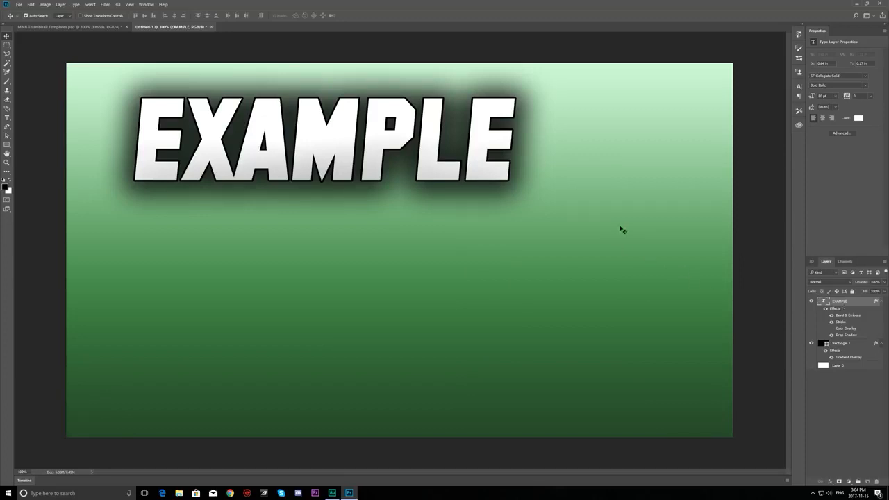
pyautogui.hotkey('ctrl', 't')
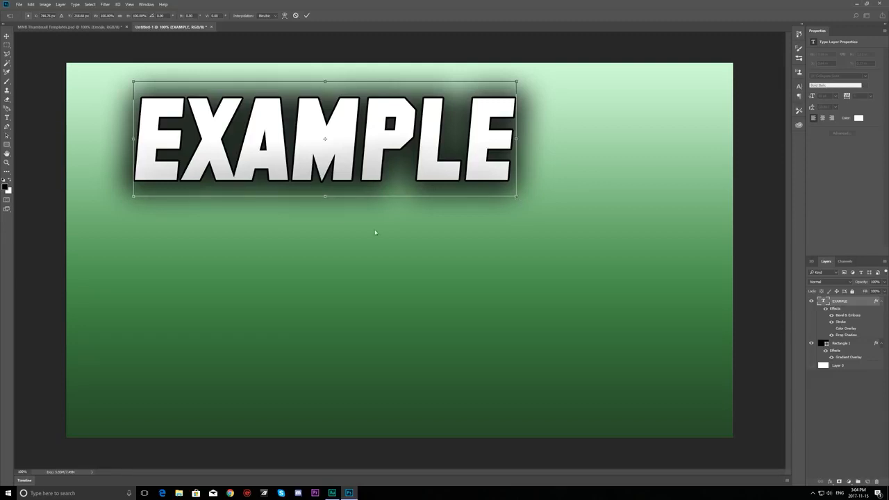
pyautogui.moveTo(517, 199); pyautogui.dragTo(466, 235)
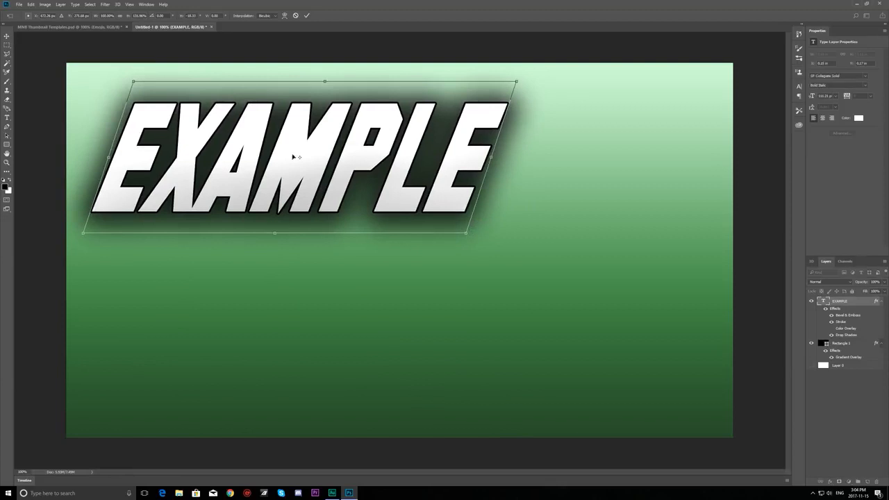
pyautogui.click(296, 15)
# Step: Move the EXAMPLE text horizontally, closer to the left edge of the canvas
pyautogui.moveTo(280, 157); pyautogui.dragTo(232, 156)
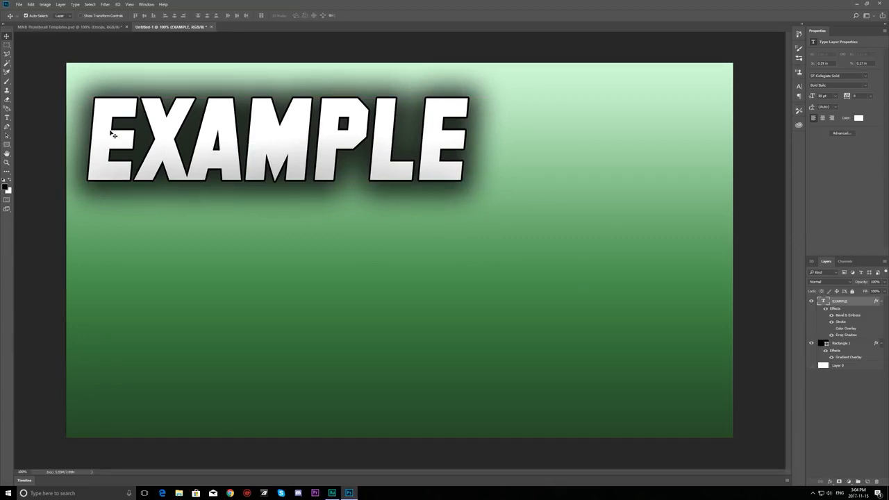
# Step: Draw a black rounded rectangle about 1167 x 742 px in the canvas's lower right area and stack the EXAMPLE layer above it
pyautogui.click(7, 145)
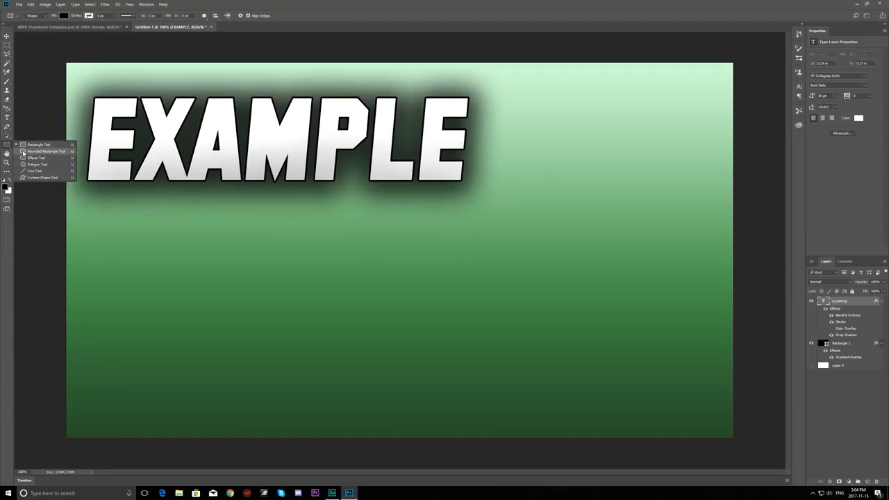
pyautogui.click(24, 151)
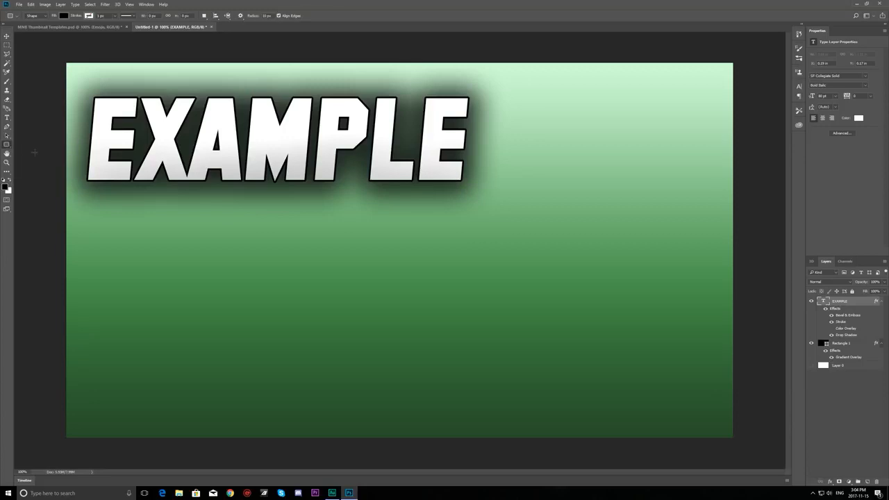
pyautogui.rightClick(9, 148)
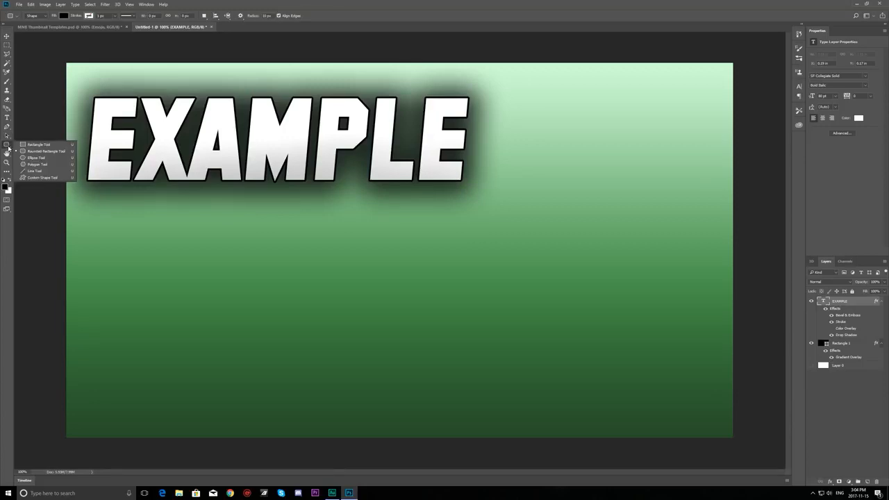
pyautogui.click(23, 152)
pyautogui.moveTo(704, 426); pyautogui.dragTo(299, 171)
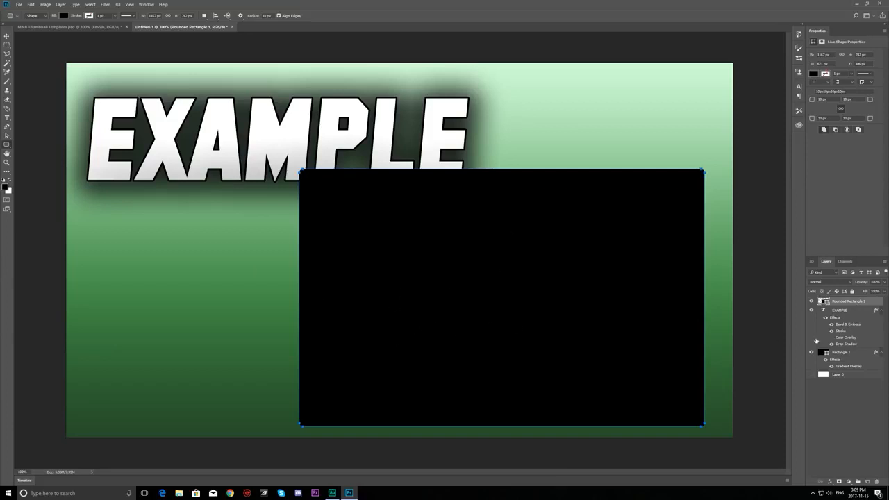
pyautogui.moveTo(841, 312); pyautogui.dragTo(841, 303)
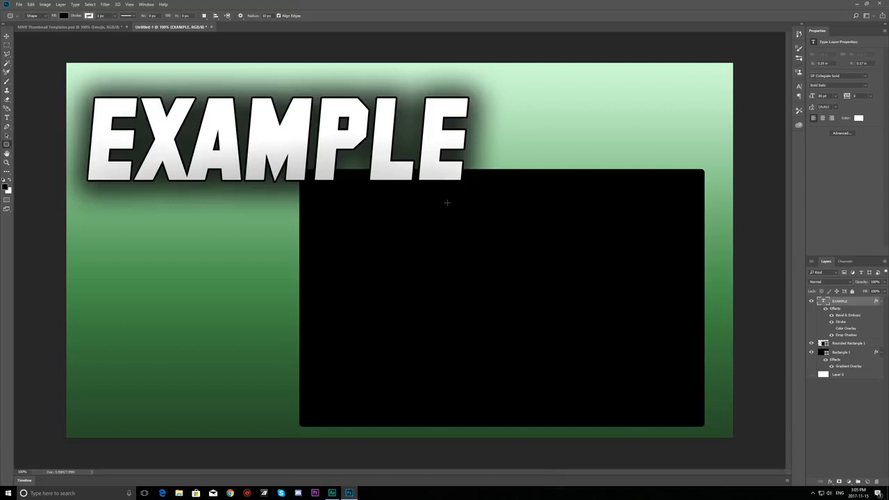
# Step: Skew the EXAMPLE text so that it slopes upward to the right, reposition it lower, and apply the transform
pyautogui.hotkey('ctrl', 't')
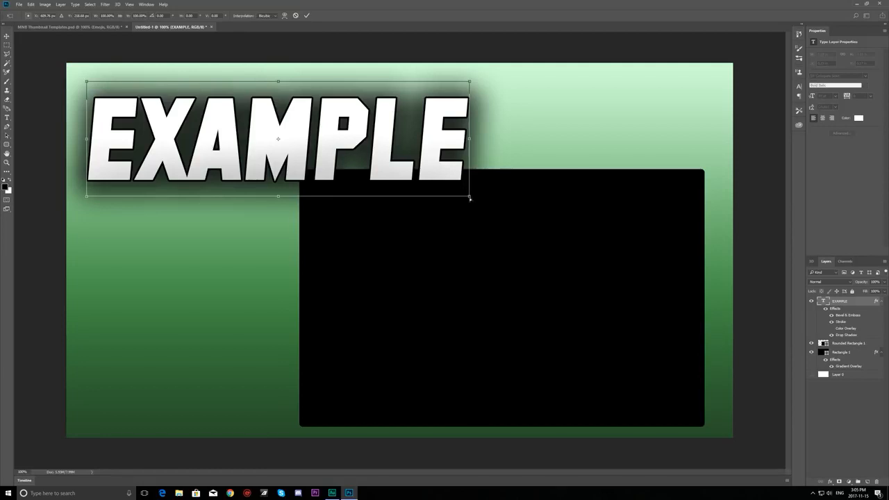
pyautogui.moveTo(470, 198); pyautogui.dragTo(423, 141)
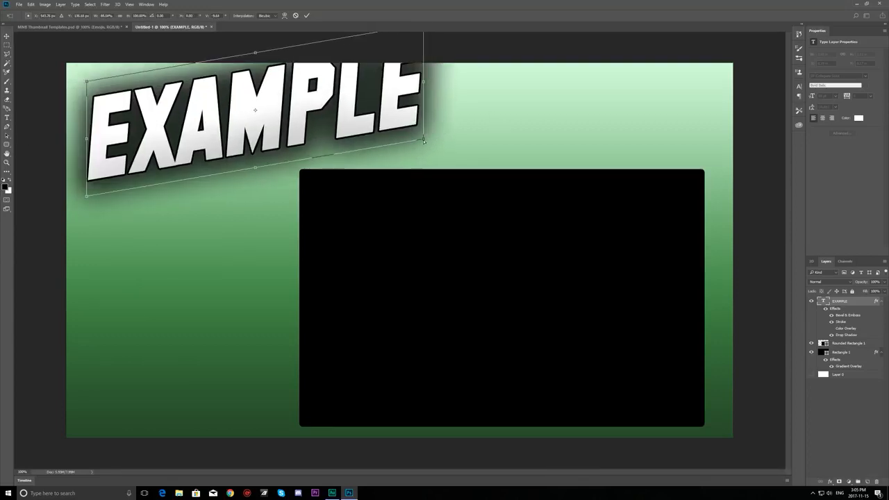
pyautogui.moveTo(321, 124); pyautogui.dragTo(326, 175)
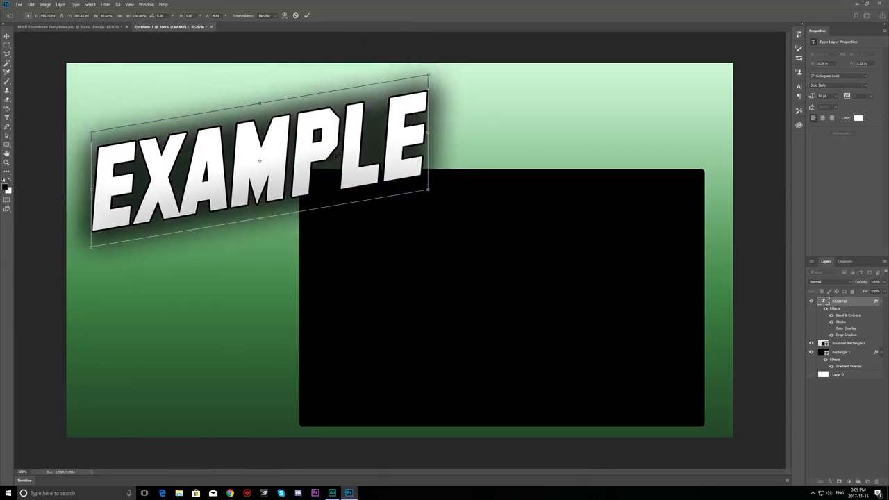
pyautogui.moveTo(429, 76)
pyautogui.mouseDown()
pyautogui.moveTo(376, 79)
pyautogui.moveTo(428, 85)
pyautogui.mouseUp()
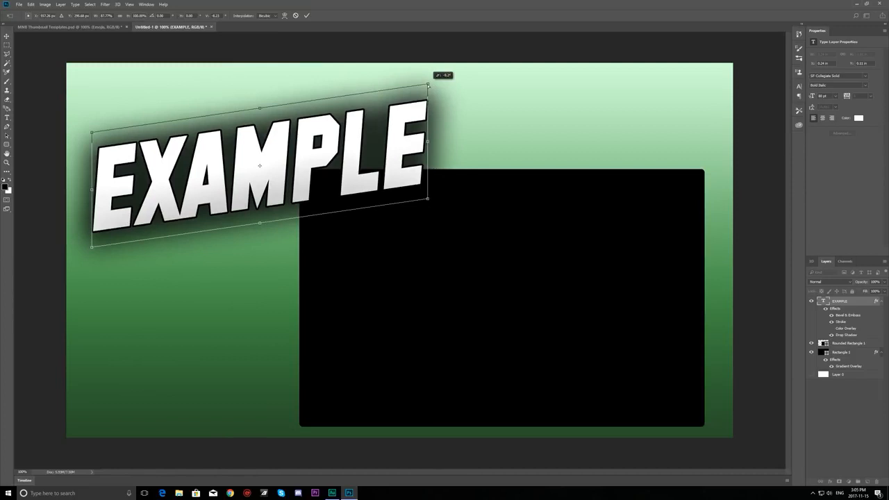
pyautogui.moveTo(428, 85); pyautogui.dragTo(384, 84)
pyautogui.moveTo(91, 248); pyautogui.dragTo(97, 252)
pyautogui.click(307, 16)
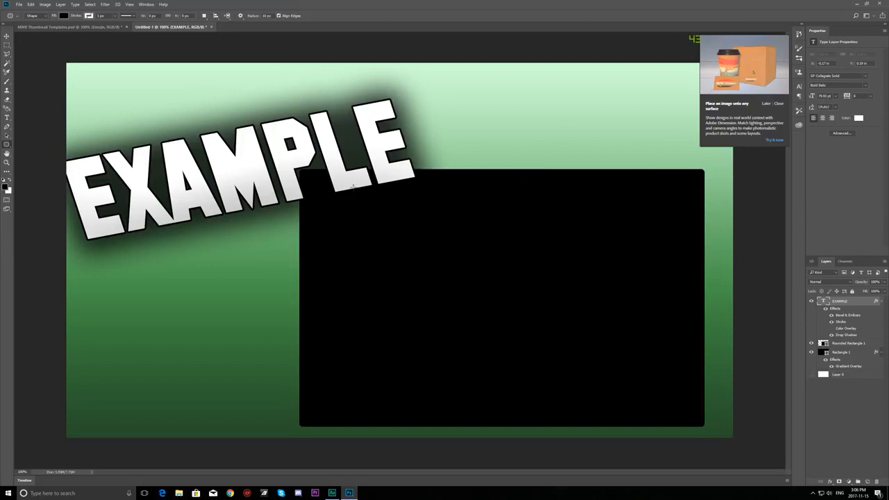
# Step: Rotate the EXAMPLE text further counter-clockwise and shift it right so it sits fully inside the canvas
pyautogui.hotkey('ctrl', 't')
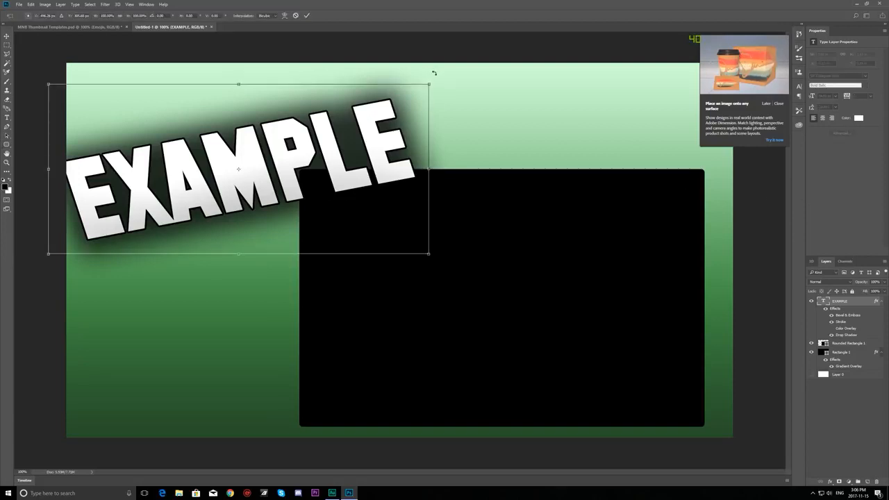
pyautogui.moveTo(433, 71); pyautogui.dragTo(433, 44)
pyautogui.moveTo(355, 127); pyautogui.dragTo(383, 135)
pyautogui.press('Return')
pyautogui.press('u')
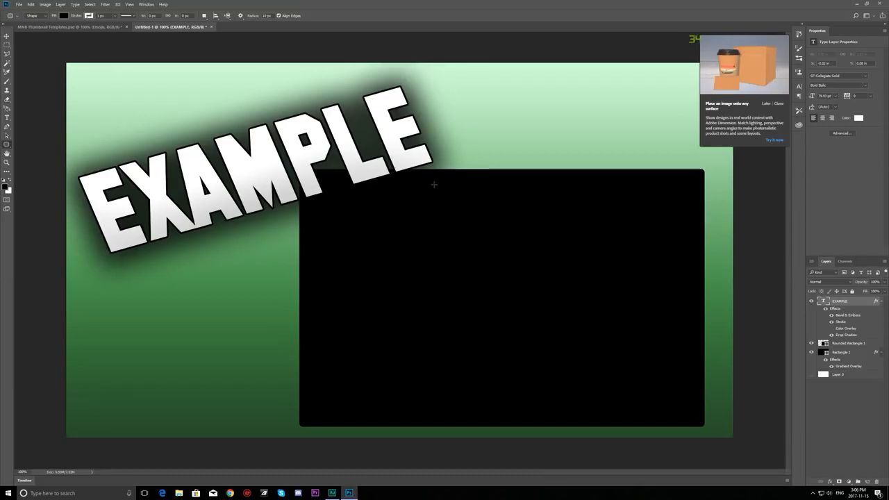
# Step: Stretch the EXAMPLE text slightly wider toward the right and apply the transform
pyautogui.hotkey('ctrl', 't')
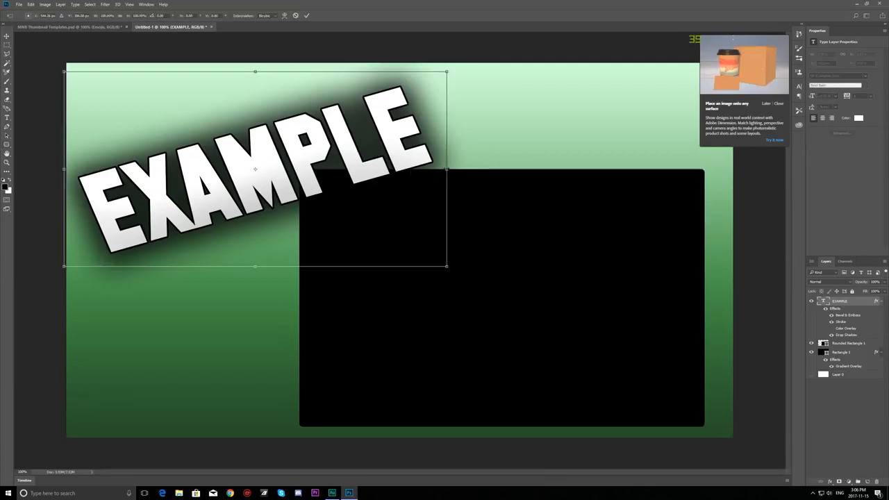
pyautogui.moveTo(447, 169); pyautogui.dragTo(473, 168)
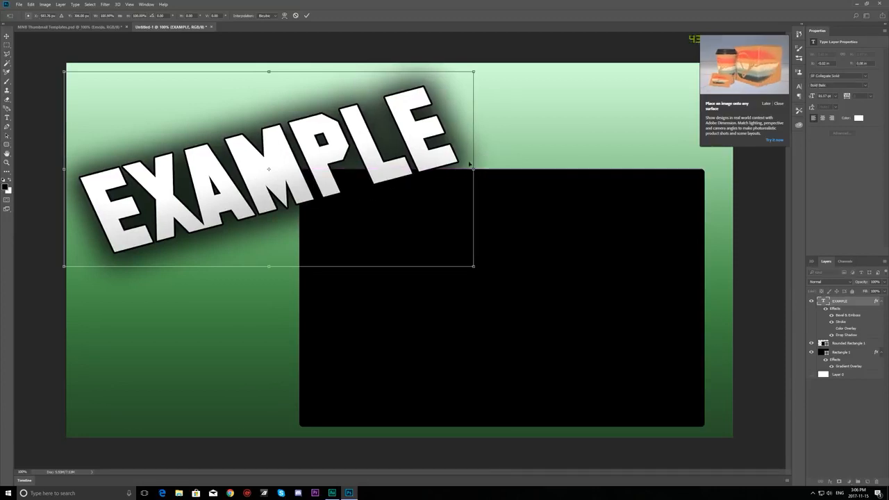
pyautogui.click(306, 15)
pyautogui.press('u')
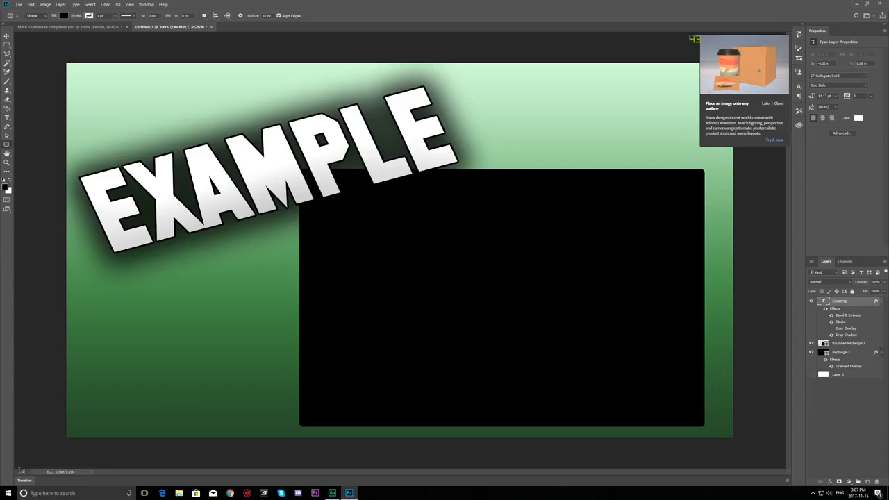
# Step: Preview the thumbnail at 10% and 5% zoom, return to 100%, and dismiss the Adobe Dimension notice
pyautogui.press('Return')
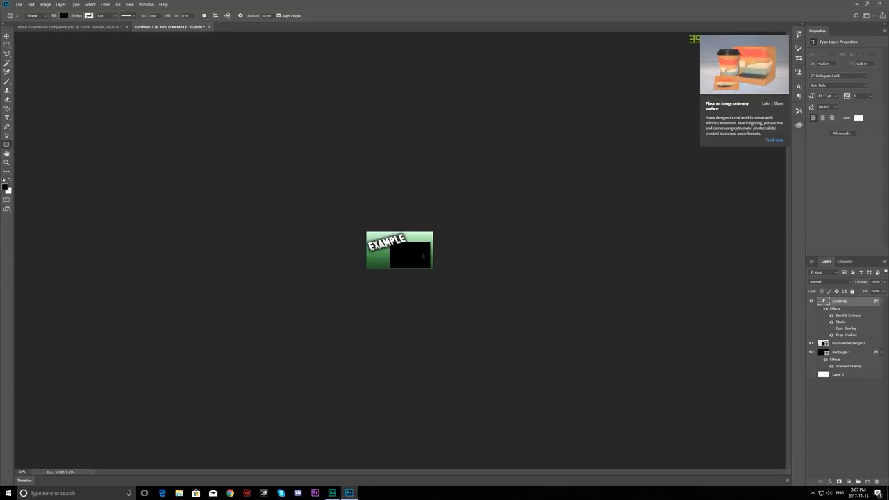
pyautogui.click(22, 473)
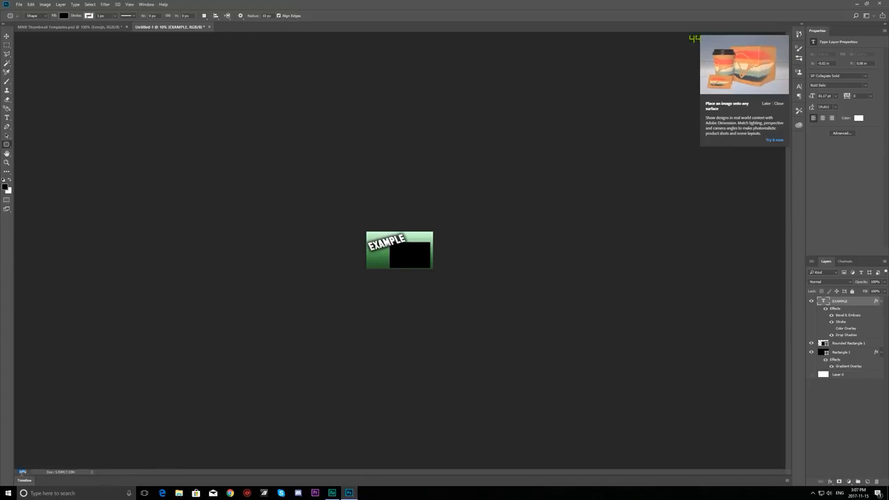
pyautogui.write('5')
pyautogui.press('Return')
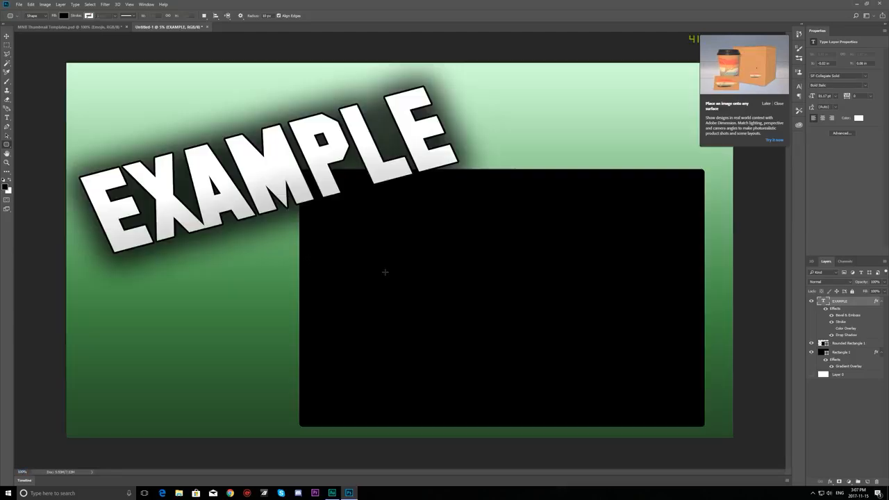
pyautogui.hotkey('ctrl', '1')
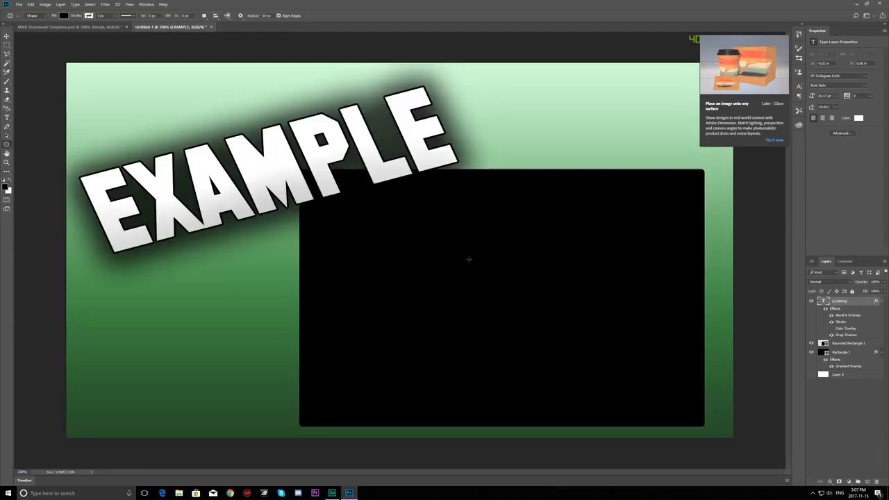
pyautogui.click(778, 104)
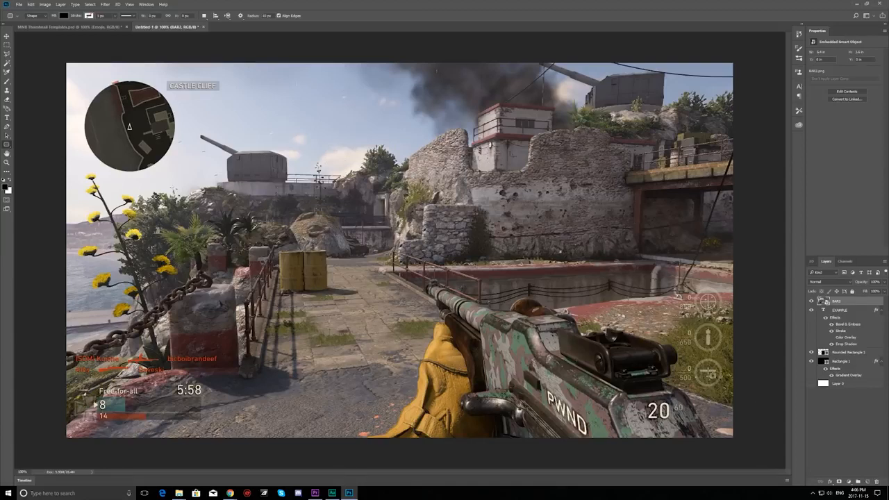
# Step: Duplicate the BAR2 gameplay image layer within the Untitled-1 document
pyautogui.rightClick(845, 302)
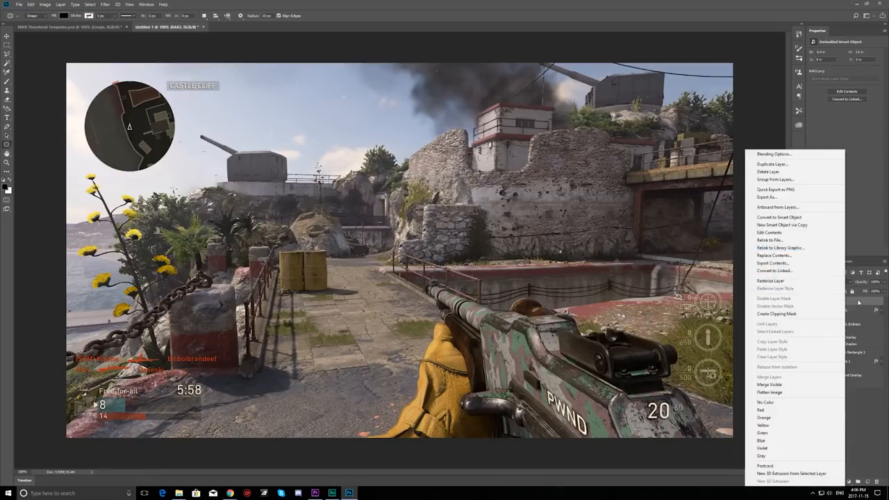
pyautogui.click(859, 302)
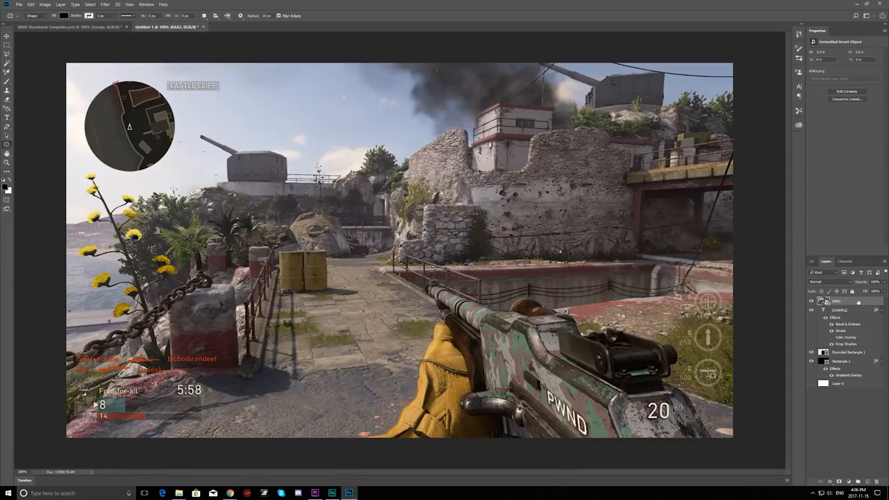
pyautogui.rightClick(859, 302)
pyautogui.click(863, 302)
pyautogui.rightClick(854, 304)
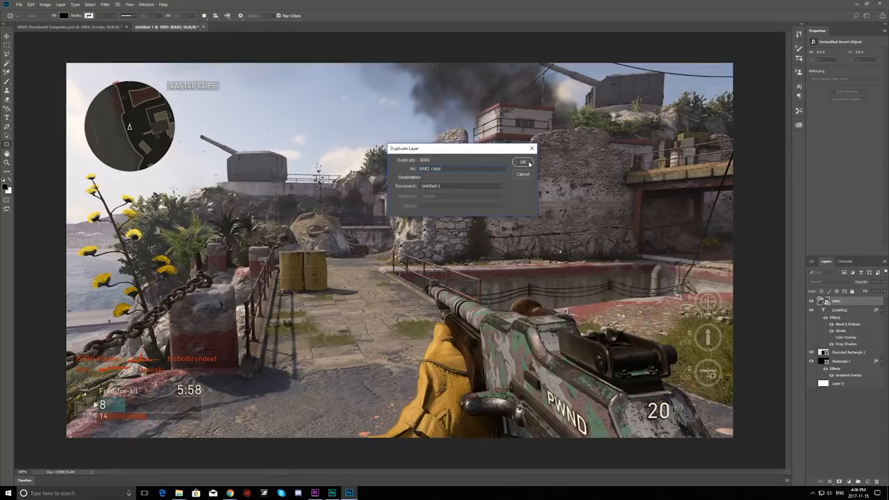
pyautogui.click(527, 162)
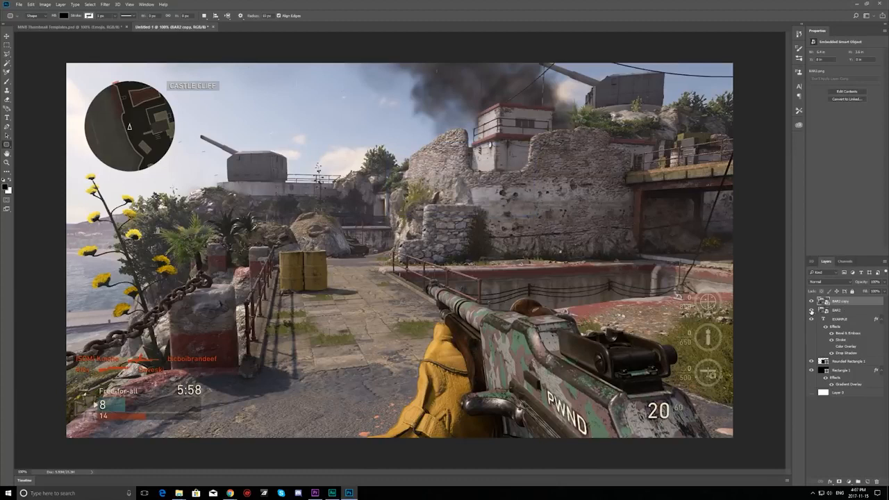
# Step: Hide the original BAR2, EXAMPLE and Rounded Rectangle 1 layers, leaving the BAR2 copy visible over the gradient background
pyautogui.click(811, 311)
pyautogui.click(812, 302)
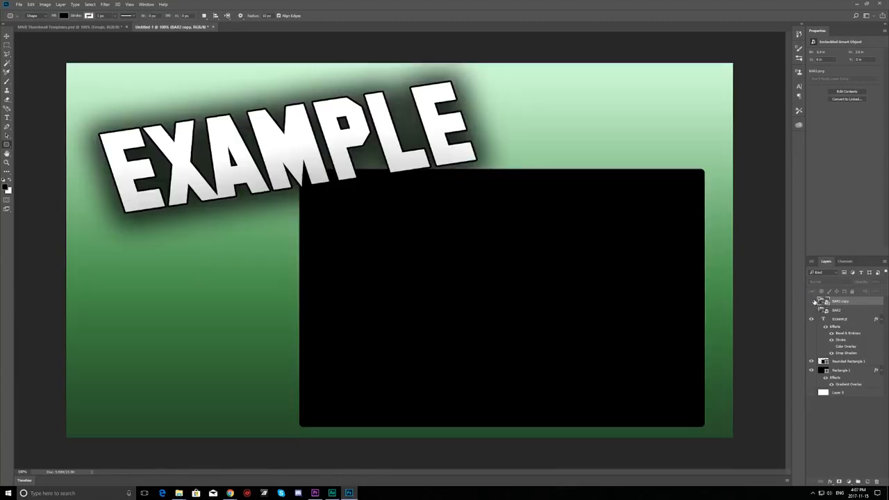
pyautogui.click(811, 361)
pyautogui.click(812, 319)
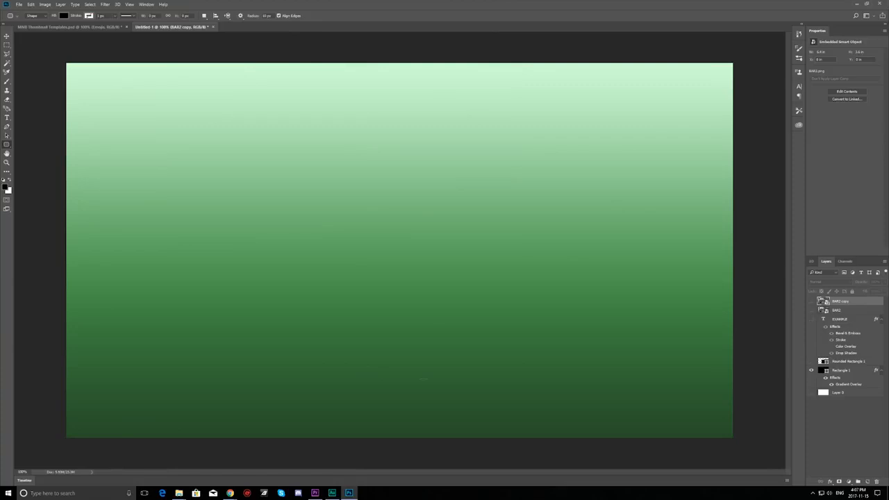
pyautogui.click(812, 302)
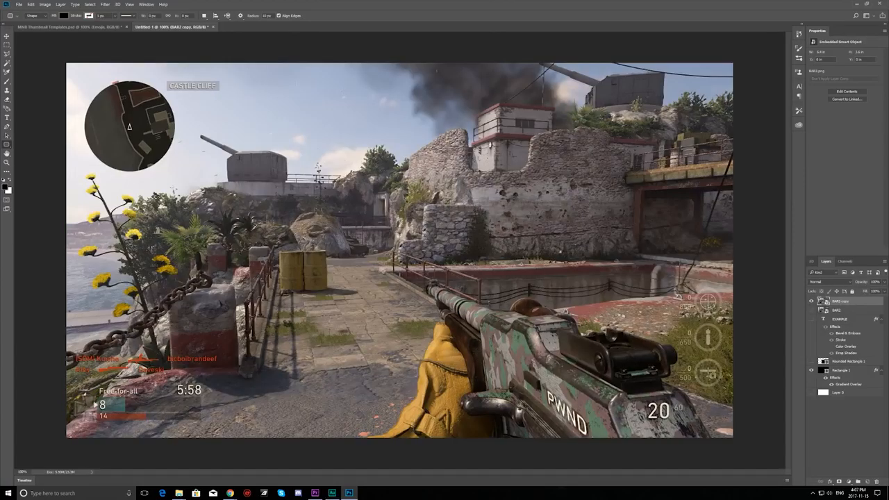
# Step: Zoom the document to 250% and frame the yellow glove and gun barrel of the BAR2 copy
pyautogui.doubleClick(21, 471)
pyautogui.press('BackSpace')
pyautogui.press('Return')
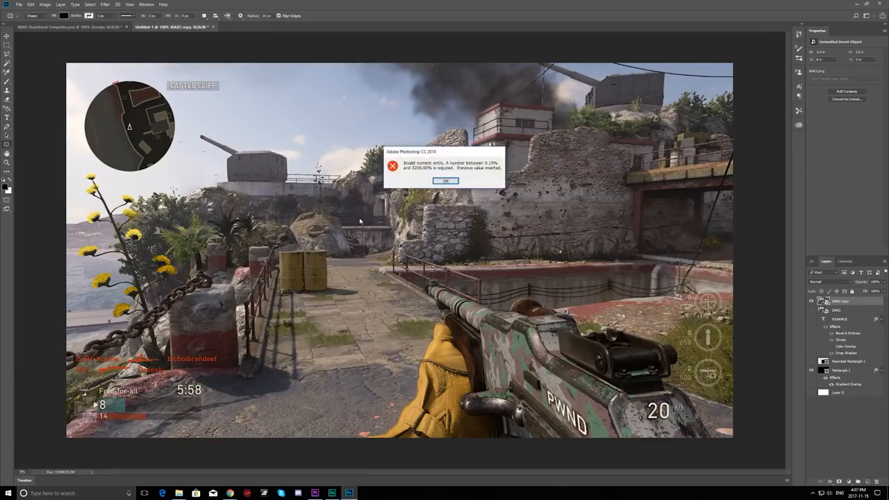
pyautogui.click(446, 181)
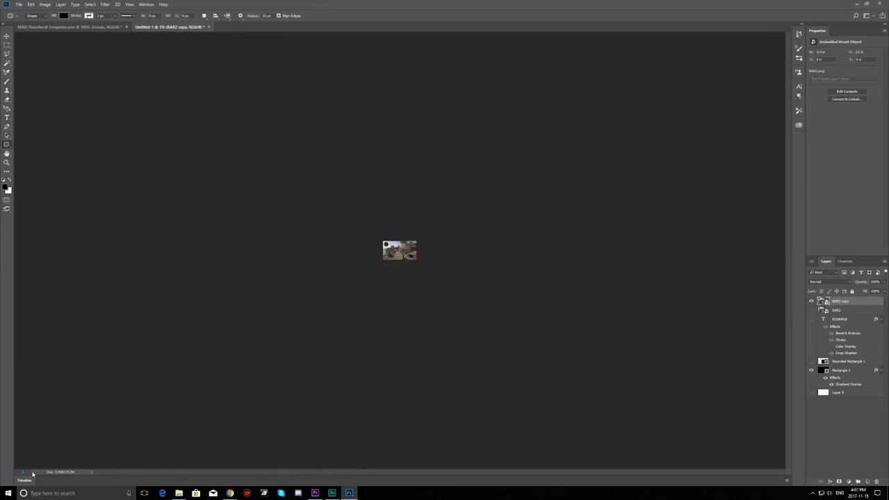
pyautogui.write('500')
pyautogui.press('Return')
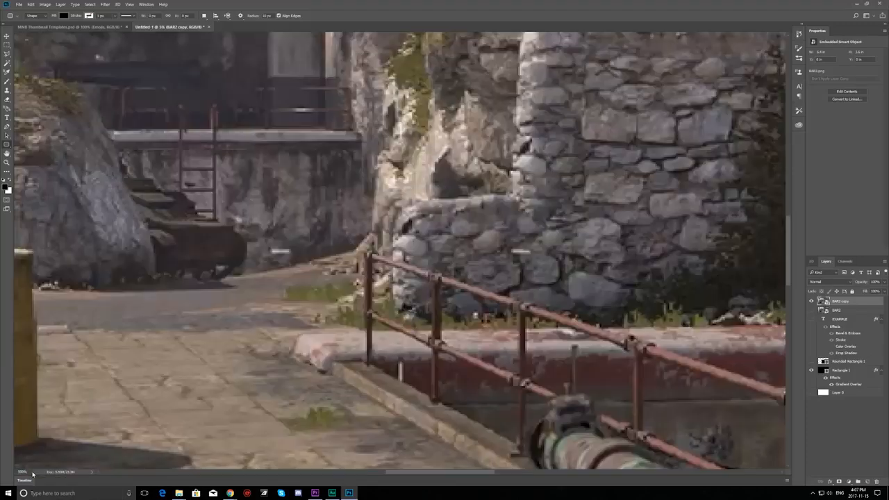
pyautogui.scroll(-2, 401, 251)
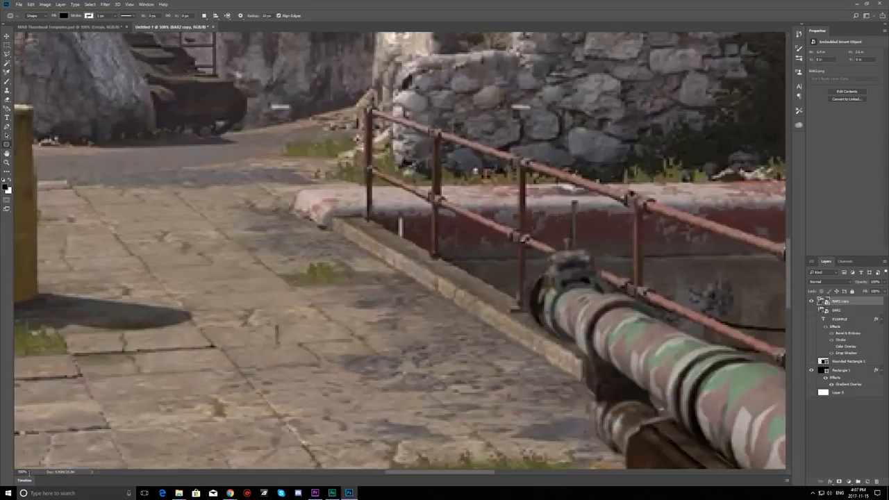
pyautogui.write('250')
pyautogui.press('Return')
pyautogui.scroll(-5, 401, 250)
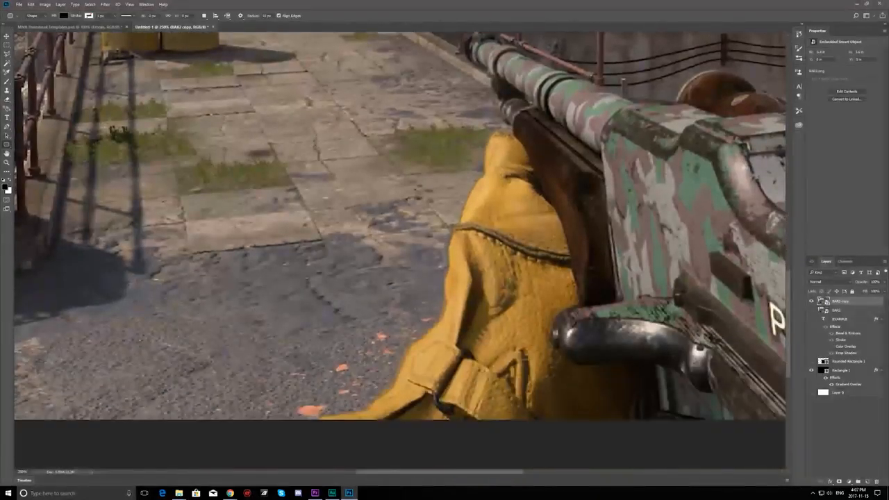
pyautogui.scroll(1, 400, 250)
pyautogui.scroll(-1, 400, 250)
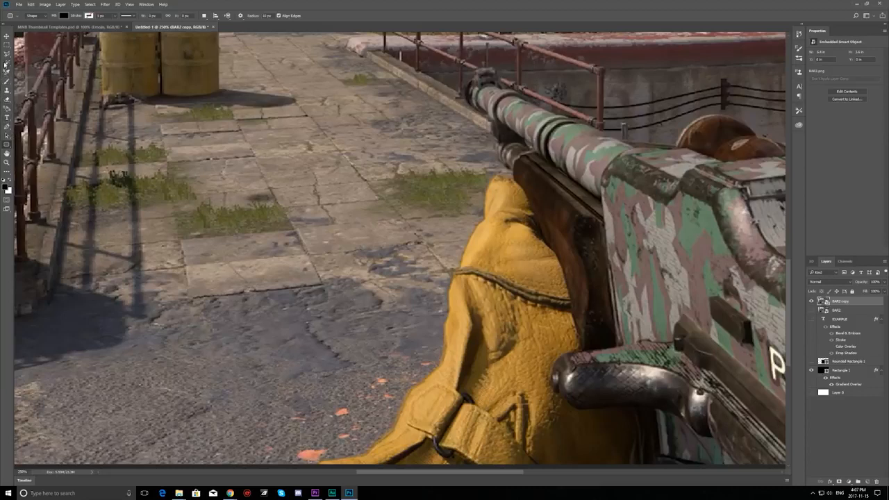
# Step: Outline the pavement area beside the yellow glove with the Polygonal Lasso Tool, following the glove's edge closely
pyautogui.click(7, 54)
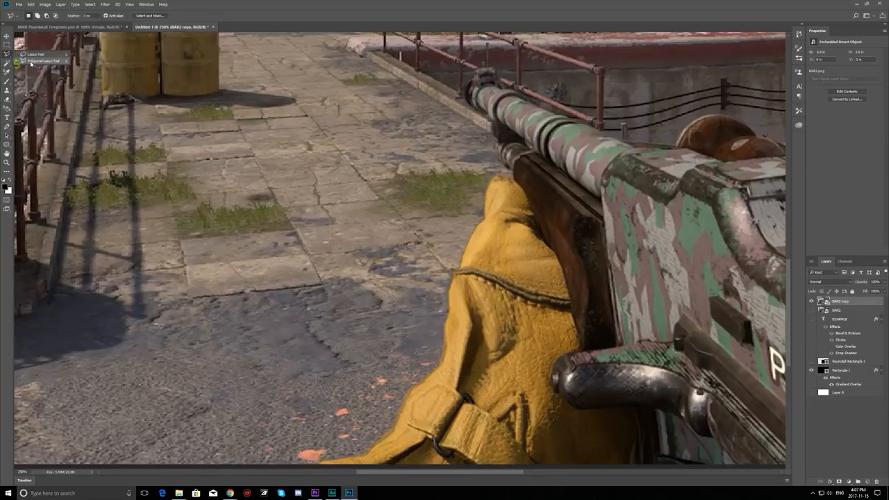
pyautogui.click(30, 61)
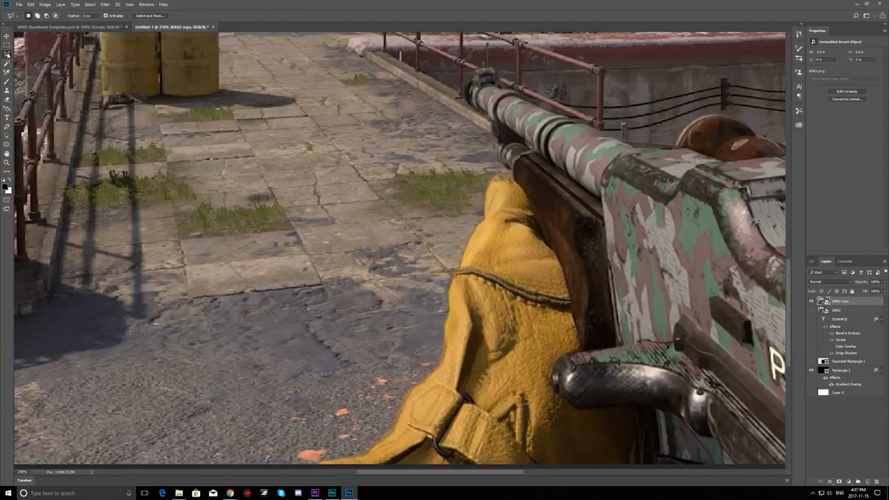
pyautogui.click(7, 54)
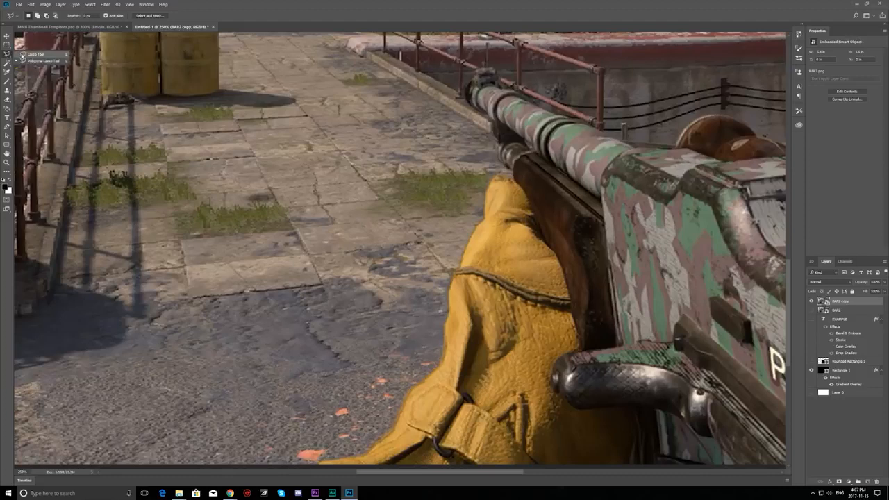
pyautogui.click(30, 54)
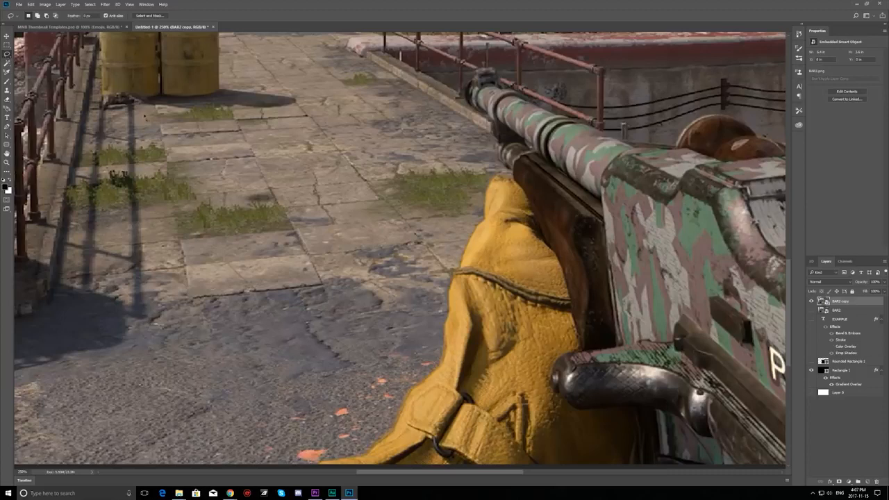
pyautogui.click(7, 55)
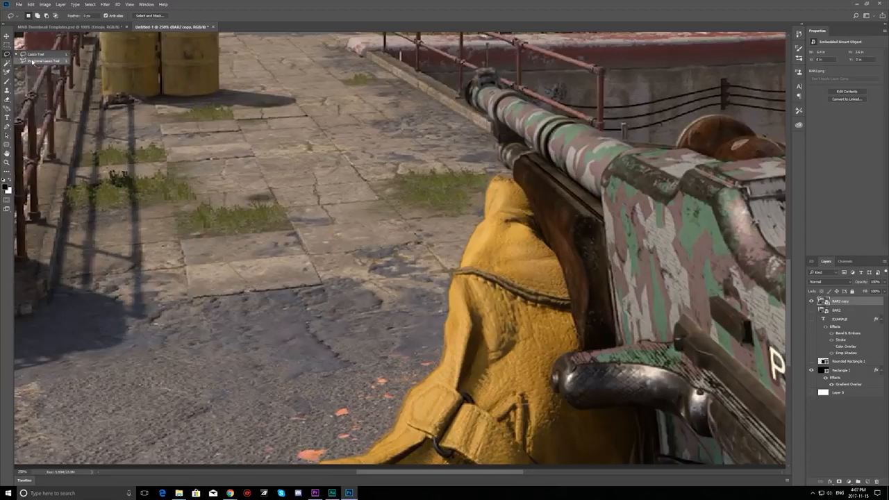
pyautogui.click(33, 61)
pyautogui.scroll(-1, 403, 248)
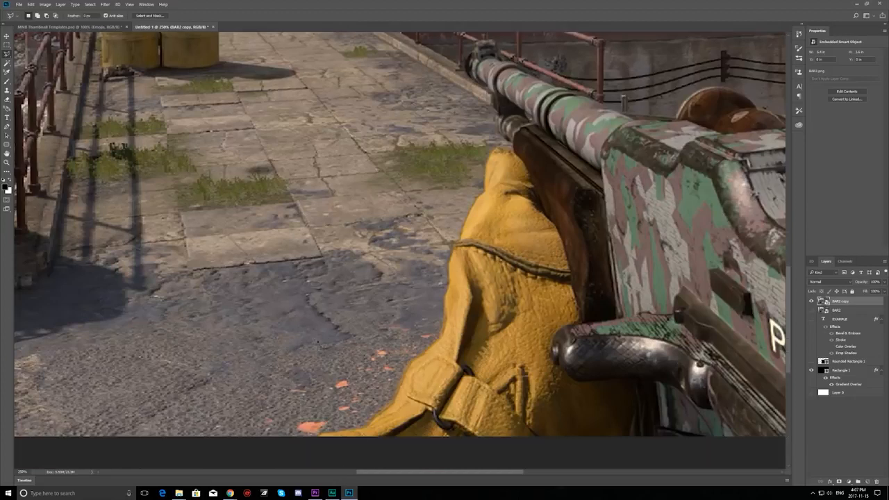
pyautogui.click(321, 435)
pyautogui.click(395, 405)
pyautogui.click(443, 320)
pyautogui.moveTo(462, 238)
pyautogui.mouseDown()
pyautogui.moveTo(408, 182)
pyautogui.moveTo(351, 155)
pyautogui.moveTo(248, 145)
pyautogui.moveTo(187, 150)
pyautogui.moveTo(145, 205)
pyautogui.moveTo(121, 252)
pyautogui.moveTo(90, 385)
pyautogui.moveTo(109, 445)
pyautogui.moveTo(194, 464)
pyautogui.moveTo(322, 442)
pyautogui.mouseUp()
# Step: Rasterize the BAR2 copy smart object and delete the selected pavement area beside the glove
pyautogui.press('Delete')
pyautogui.click(442, 181)
pyautogui.press('e')
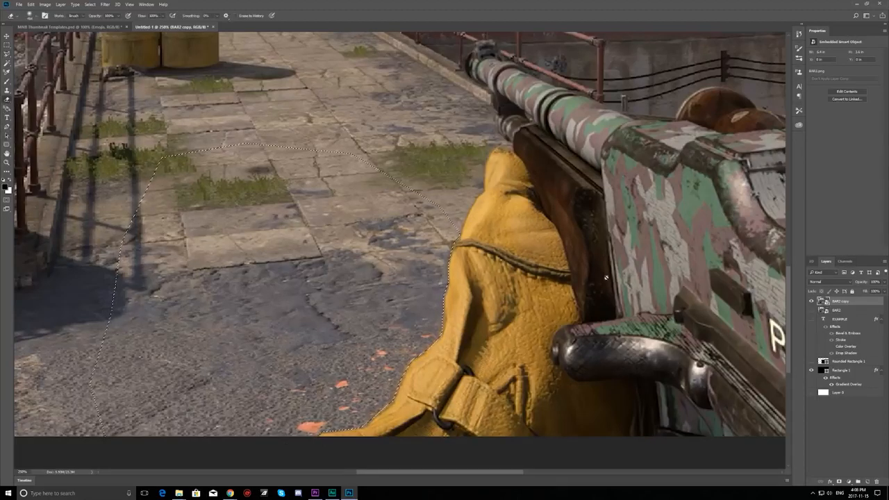
pyautogui.scroll(2, 361, 146)
pyautogui.click(402, 161)
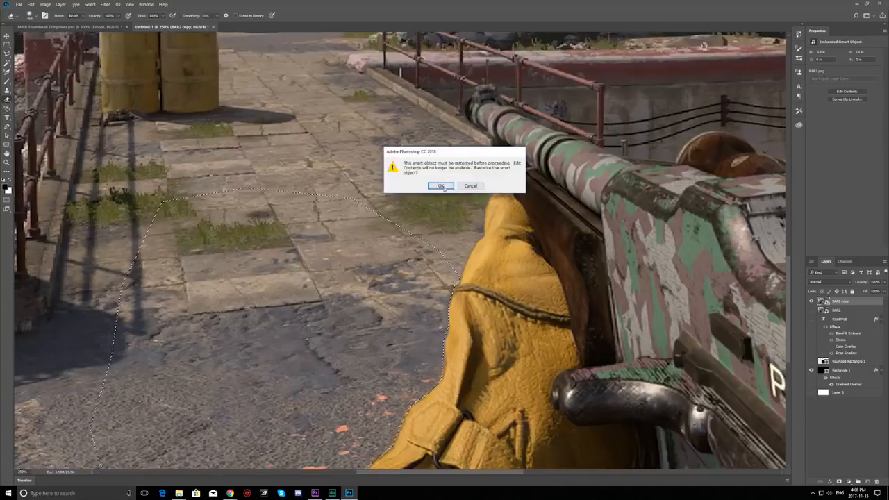
pyautogui.click(442, 184)
pyautogui.press('Delete')
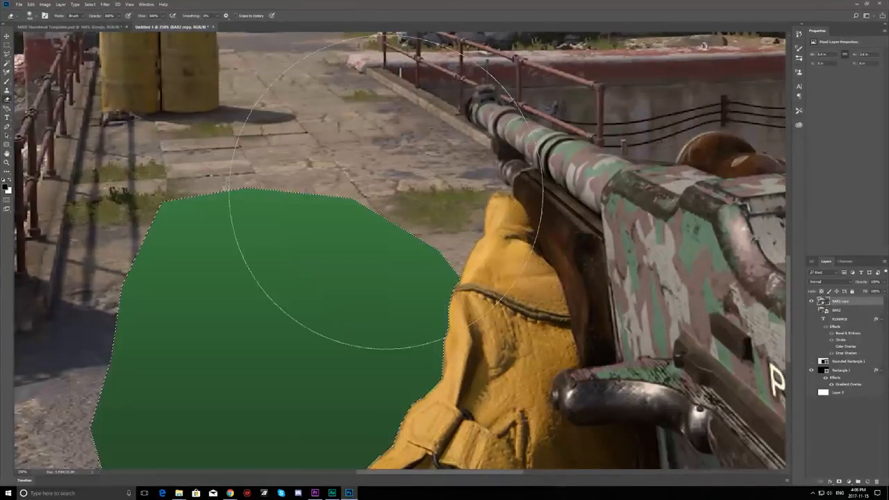
# Step: Return to the Polygonal Lasso Tool and clear the selection around the removed pavement area
pyautogui.press('l')
pyautogui.scroll(-3, 350, 214)
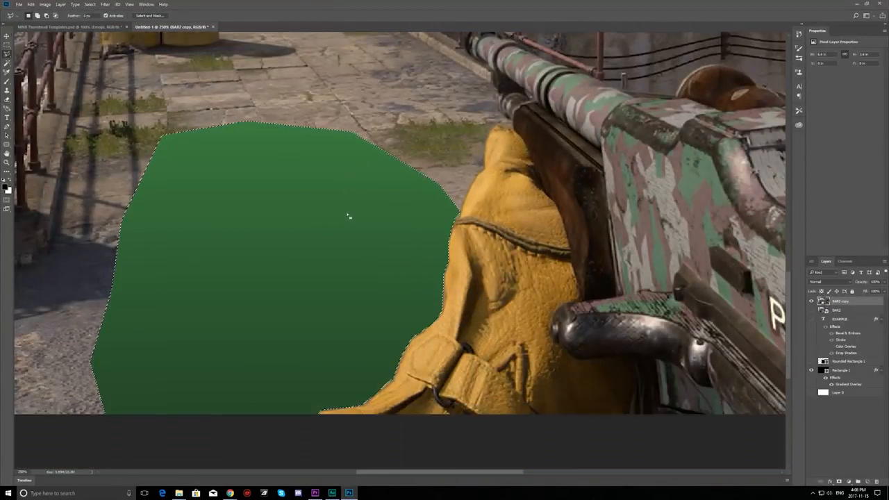
pyautogui.scroll(3, 346, 218)
pyautogui.scroll(-1, 344, 240)
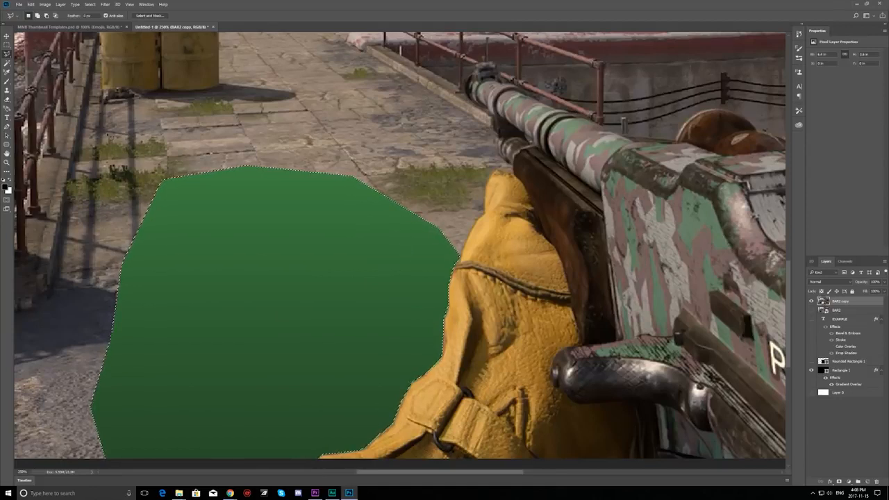
pyautogui.scroll(5, 407, 252)
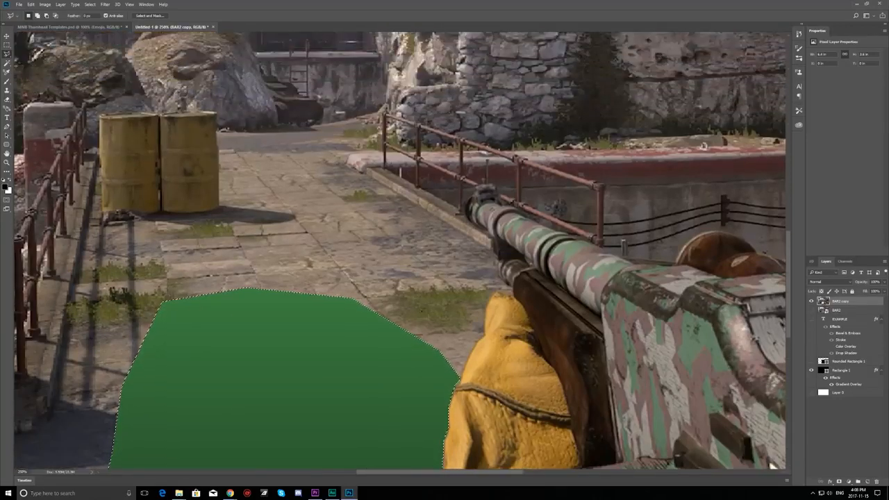
pyautogui.scroll(-6, 348, 284)
pyautogui.scroll(-1, 343, 228)
pyautogui.hotkey('ctrl', 'd')
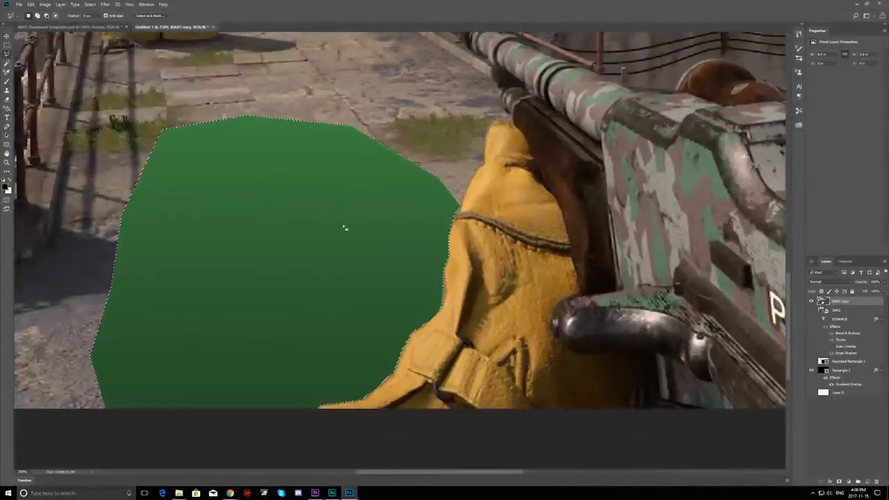
pyautogui.scroll(2, 461, 216)
pyautogui.scroll(1, 455, 240)
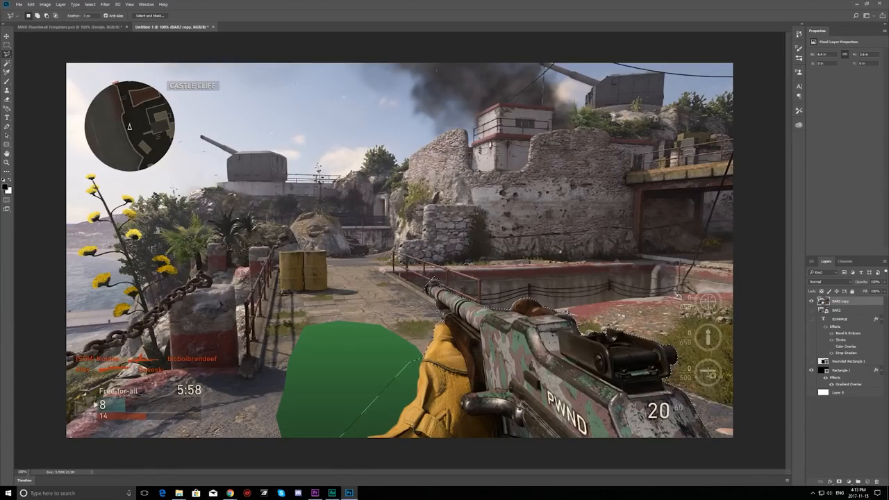
# Step: Check the selection outline along the gun, delete the surrounding background from the BAR2 copy layer, and deselect
pyautogui.click(27, 473)
pyautogui.press('Return')
pyautogui.scroll(-7, 432, 454)
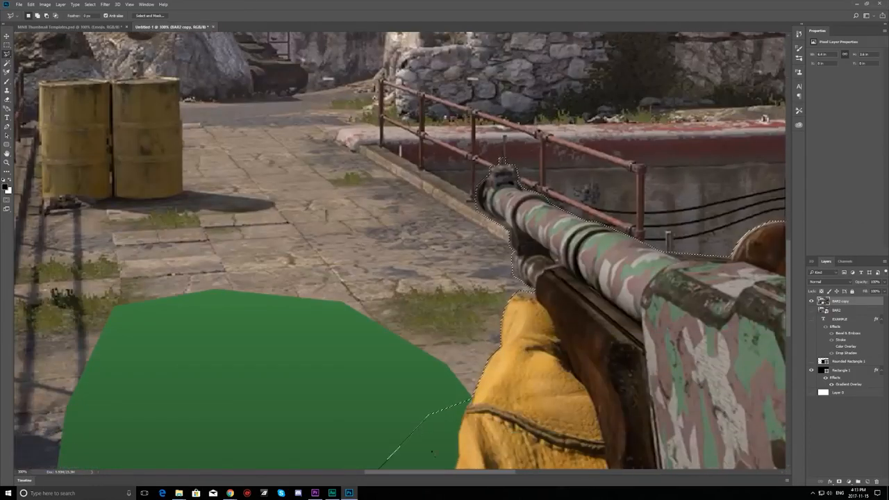
pyautogui.moveTo(436, 473); pyautogui.dragTo(553, 472)
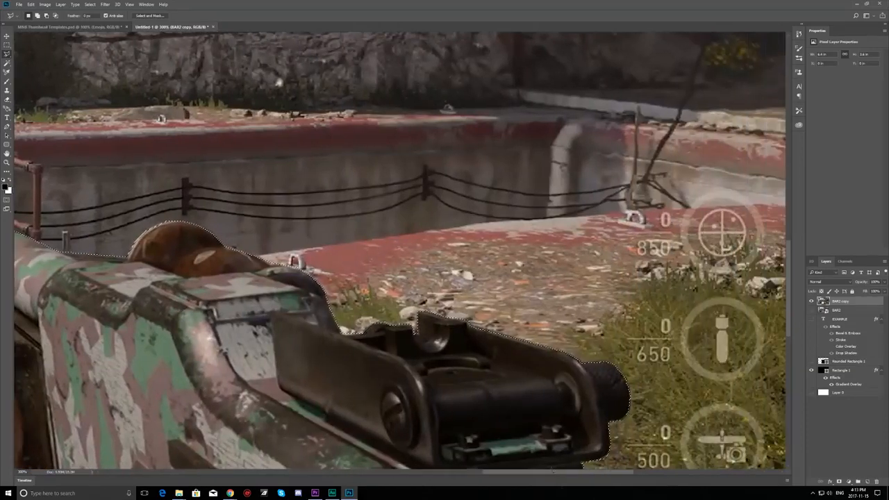
pyautogui.scroll(-5, 770, 314)
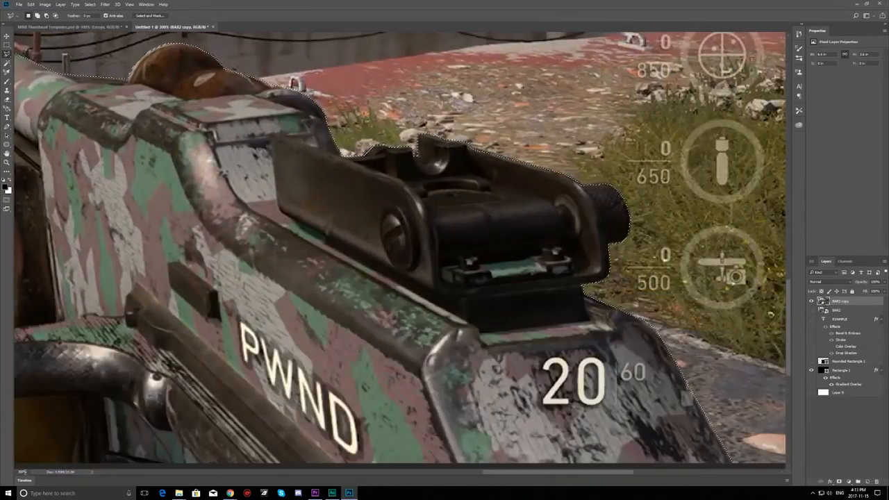
pyautogui.hotkey('ctrl', '1')
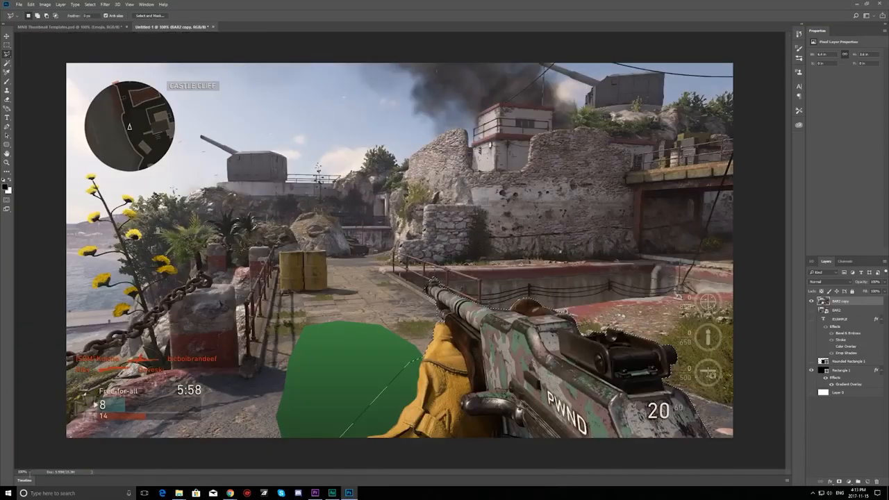
pyautogui.press('Delete')
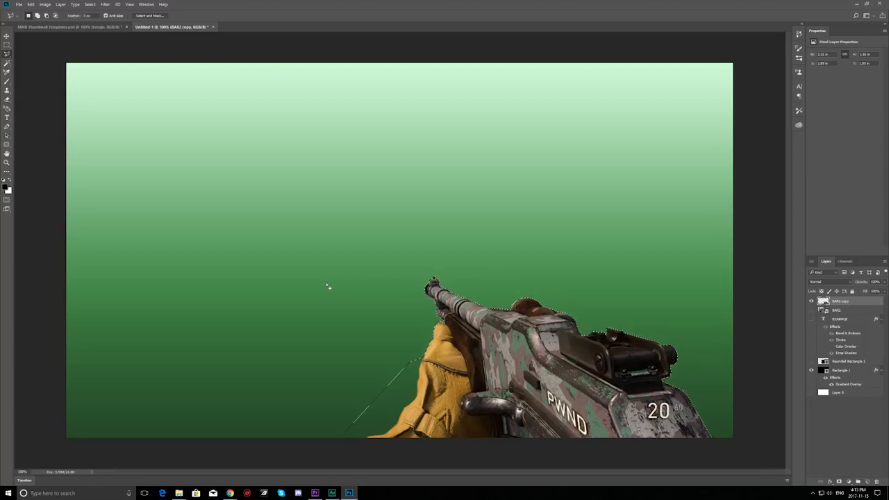
pyautogui.hotkey('ctrl', 'd')
# Step: Toggle the original BAR2 layer and the EXAMPLE text on and off to compare them with the gun cutout
pyautogui.click(811, 310)
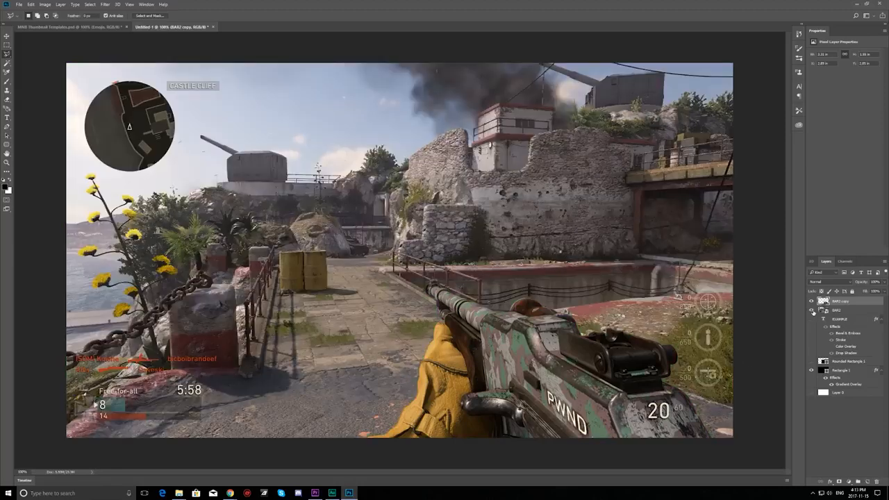
pyautogui.click(844, 311)
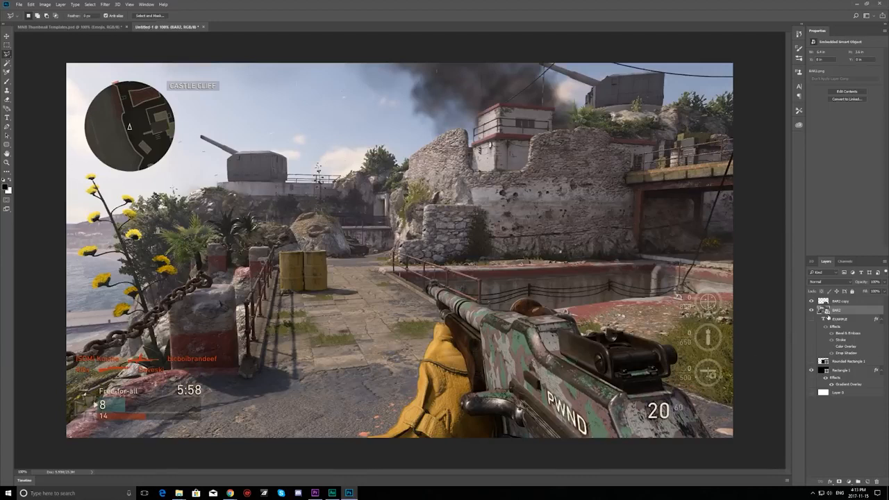
pyautogui.click(812, 311)
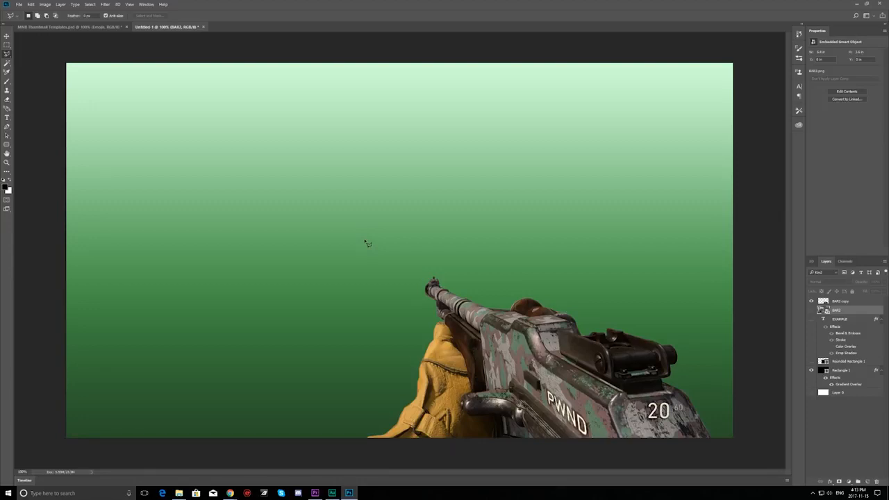
pyautogui.click(812, 311)
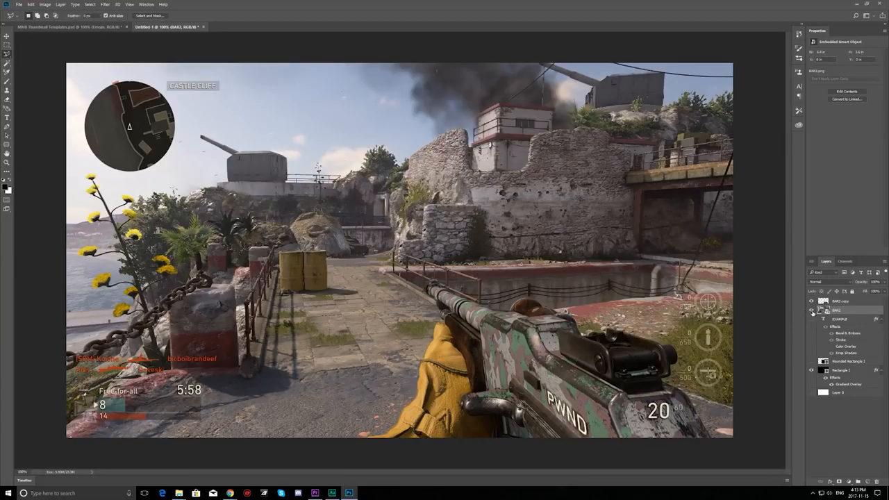
pyautogui.click(812, 311)
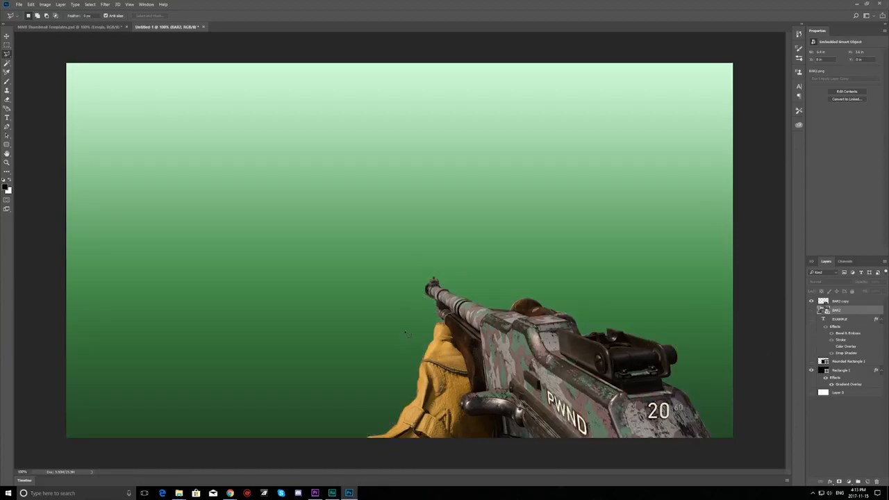
pyautogui.click(811, 319)
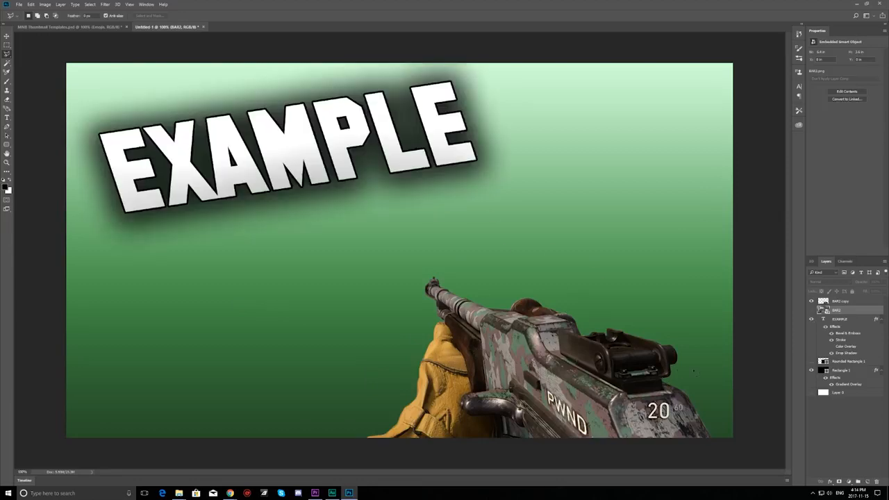
pyautogui.click(812, 319)
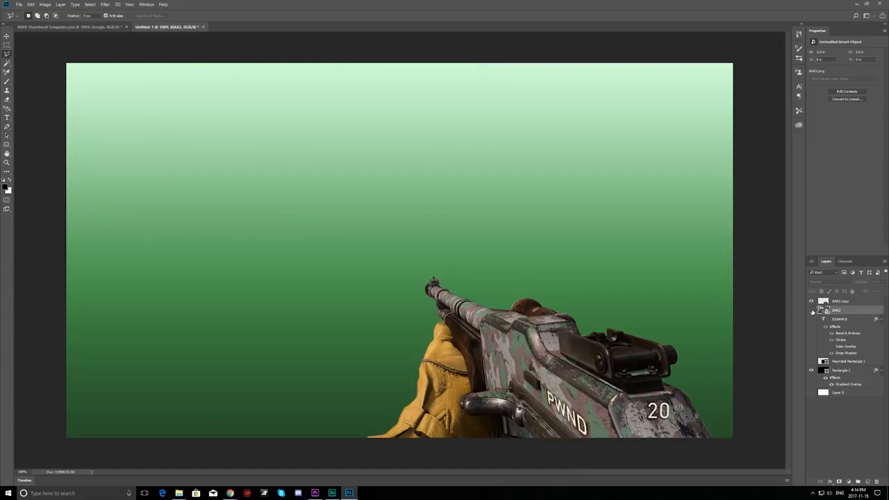
# Step: Show the BAR2 and EXAMPLE layers and move EXAMPLE between the gun cutout and the original BAR2 image
pyautogui.click(812, 311)
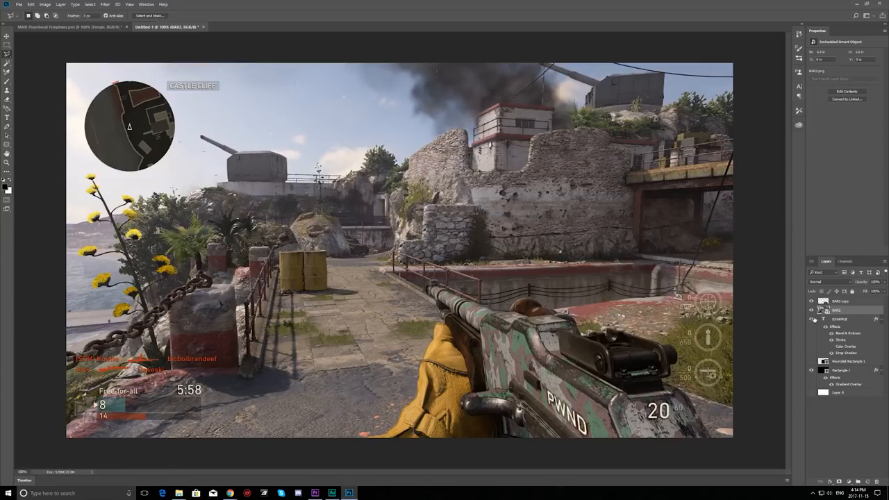
pyautogui.click(837, 324)
pyautogui.moveTo(828, 324); pyautogui.dragTo(835, 313)
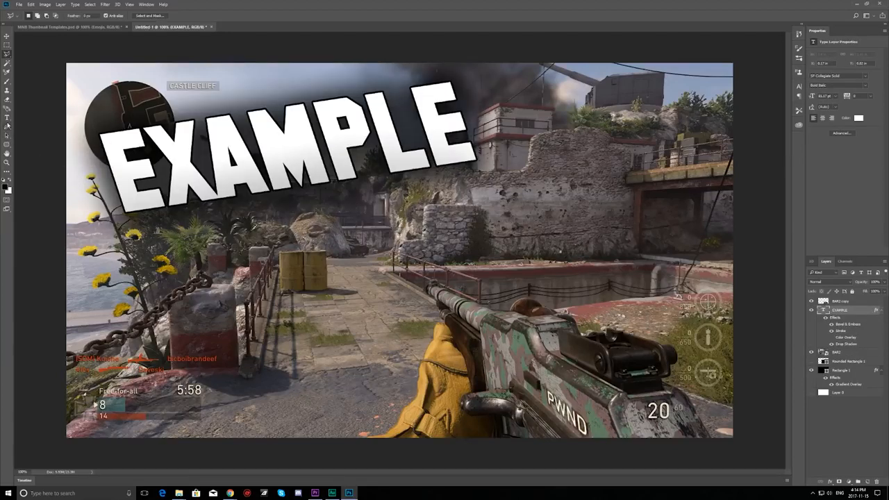
# Step: Replace the EXAMPLE text on the thumbnail with BAR
pyautogui.click(7, 116)
pyautogui.click(268, 153)
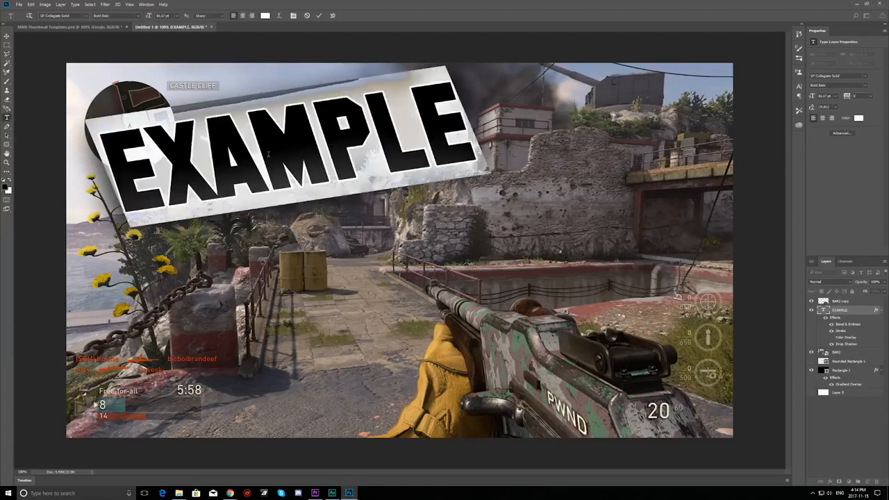
pyautogui.hotkey('ctrl', 'a')
pyautogui.press('BackSpace')
pyautogui.write('BAR')
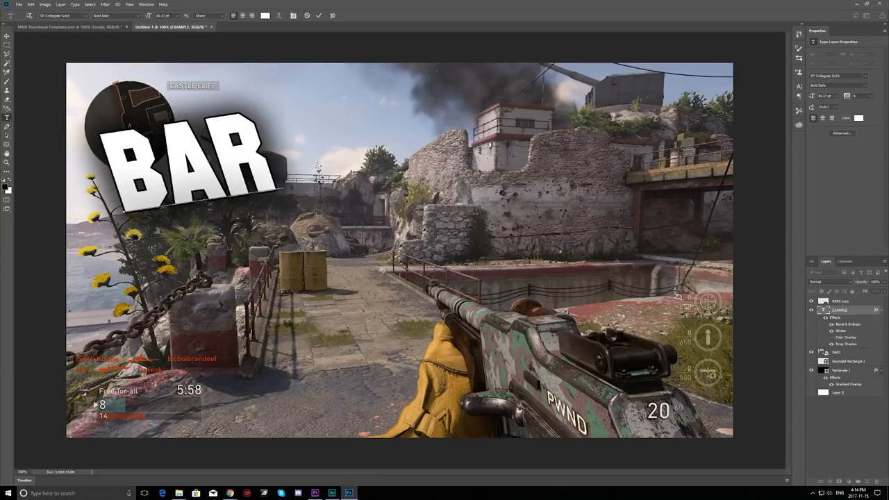
# Step: Set the font size of the BAR text to 120 pt and commit the edit
pyautogui.hotkey('ctrl', 'a')
pyautogui.click(177, 16)
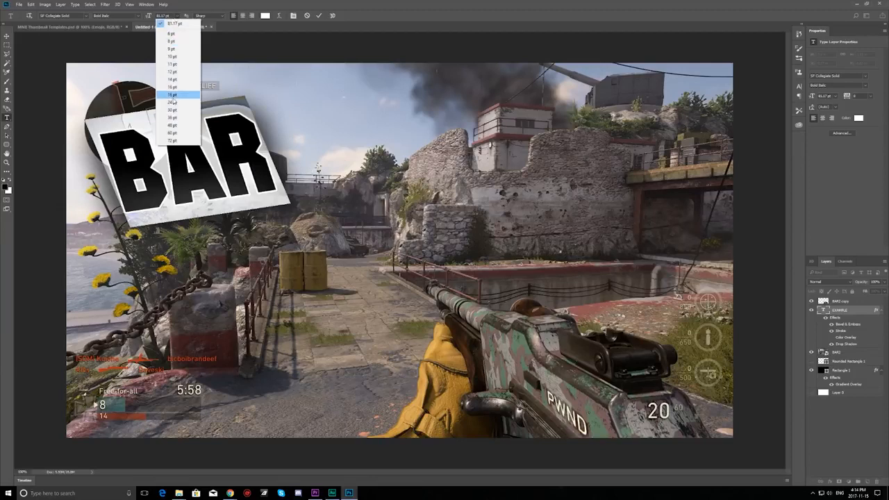
pyautogui.click(162, 16)
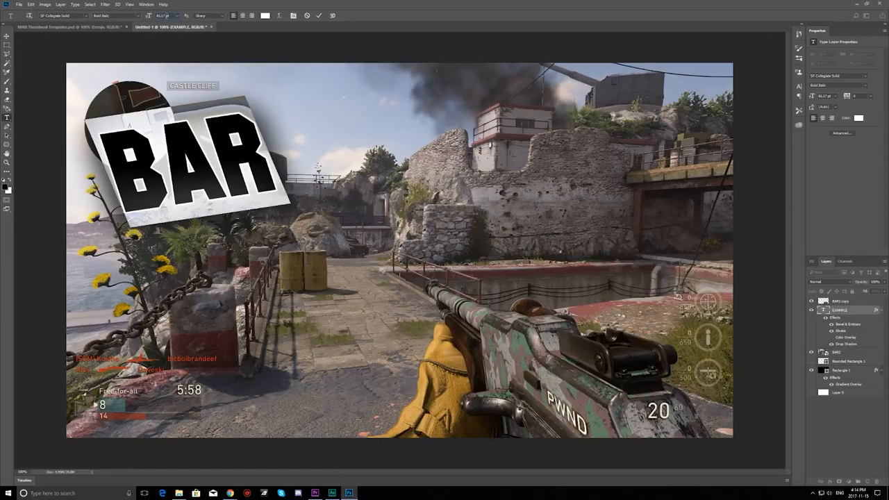
pyautogui.moveTo(166, 15); pyautogui.dragTo(145, 20)
pyautogui.press('BackSpace')
pyautogui.write('120')
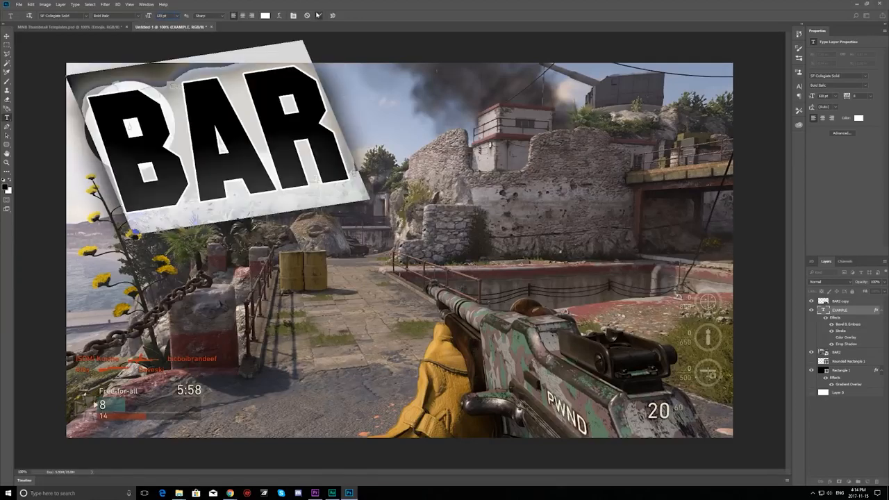
pyautogui.click(318, 15)
# Step: Add a new text layer reading REVIEW below the BAR text
pyautogui.click(293, 303)
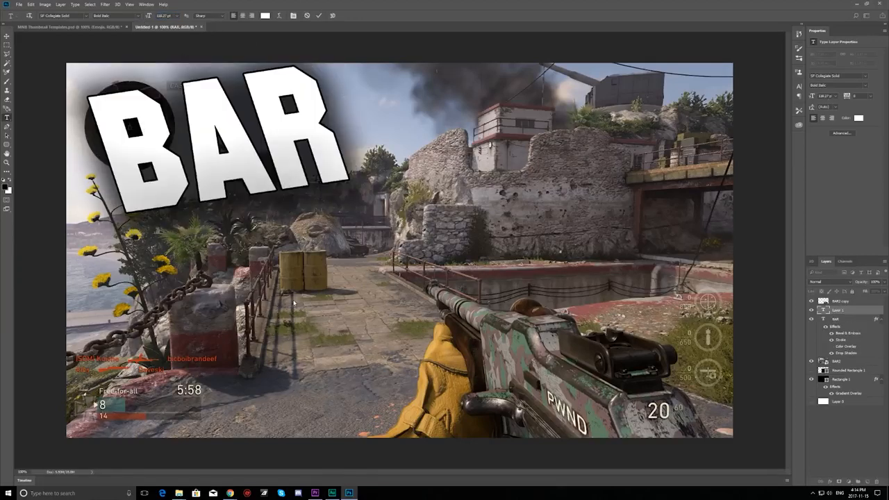
pyautogui.write('RO')
pyautogui.press('BackSpace')
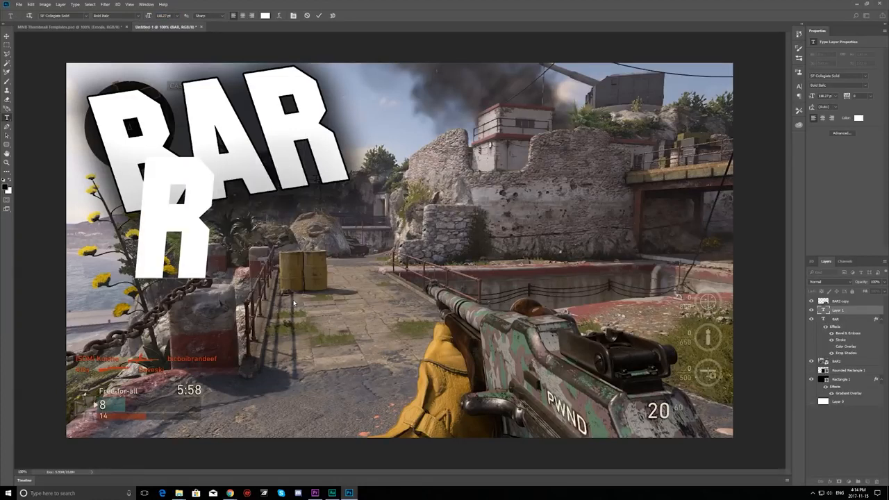
pyautogui.write('E')
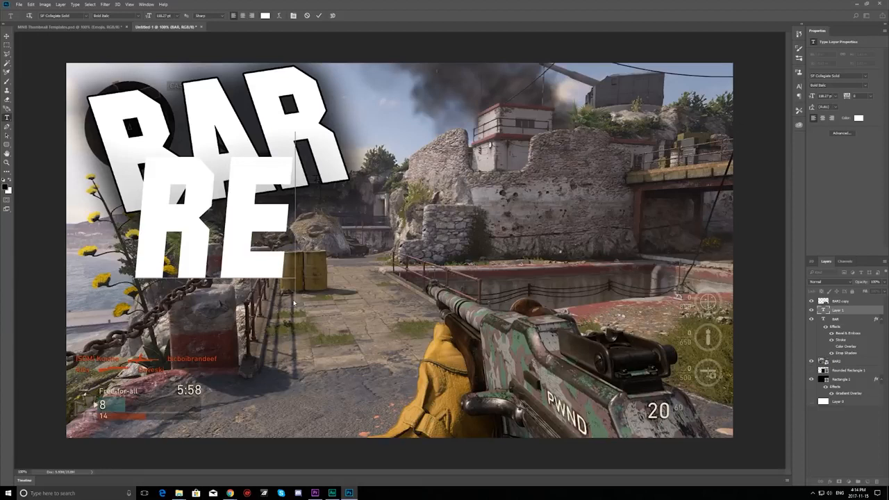
pyautogui.write('V')
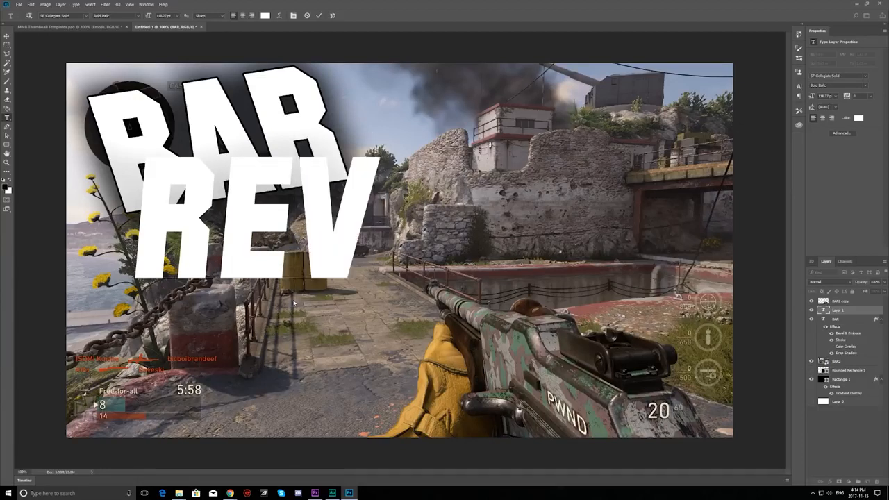
pyautogui.write('IEW')
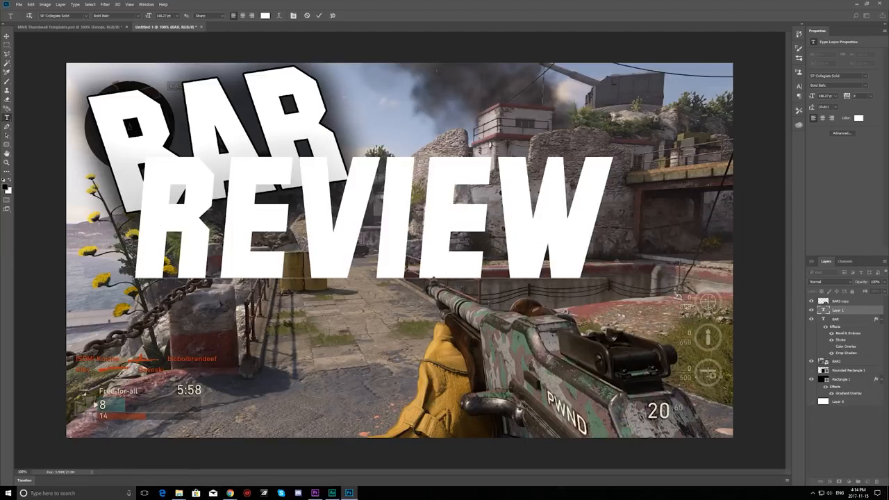
# Step: Set the font size of the REVIEW text to 70 pt and commit the edit
pyautogui.hotkey('ctrl', 'a')
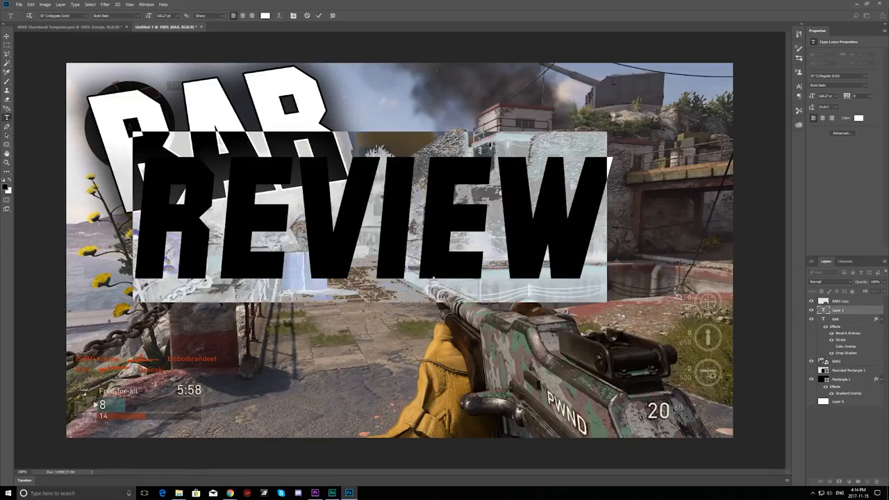
pyautogui.click(164, 15)
pyautogui.write('70')
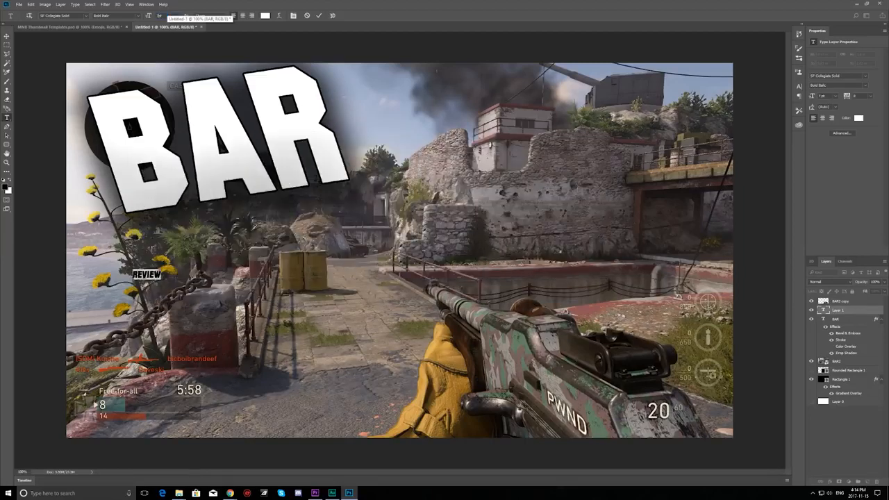
pyautogui.press('Return')
pyautogui.click(319, 15)
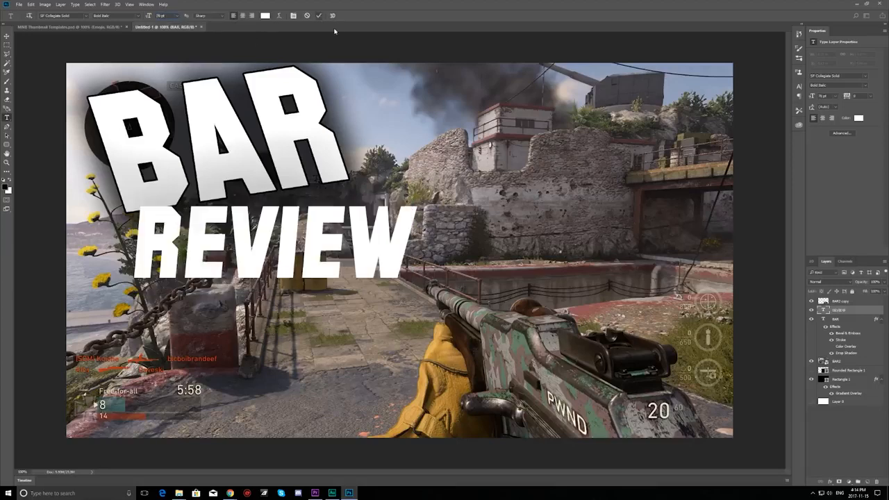
# Step: Rotate the REVIEW text counterclockwise to follow the slope of BAR and place it beneath that word
pyautogui.hotkey('ctrl', 't')
pyautogui.moveTo(455, 172); pyautogui.dragTo(431, 126)
pyautogui.moveTo(386, 194); pyautogui.dragTo(344, 228)
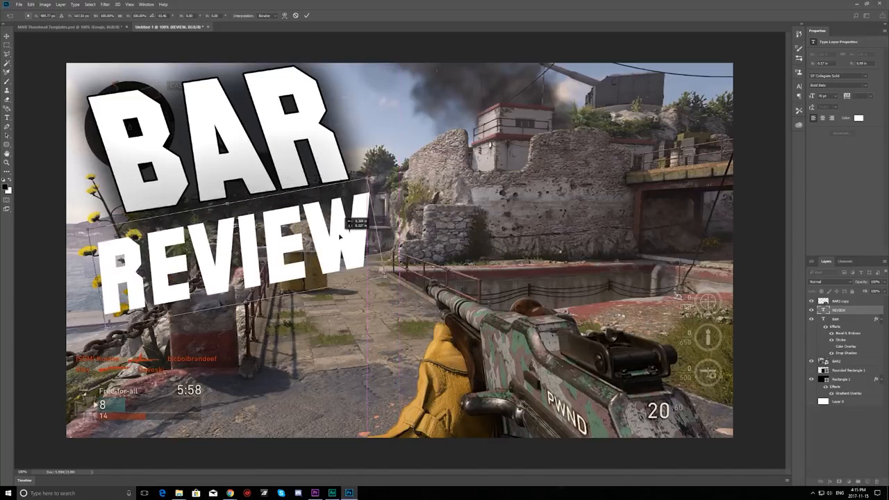
pyautogui.click(307, 14)
# Step: Skew the REVIEW text to match the slant of BAR, widen it, and position it close beneath BAR
pyautogui.hotkey('ctrl', 't')
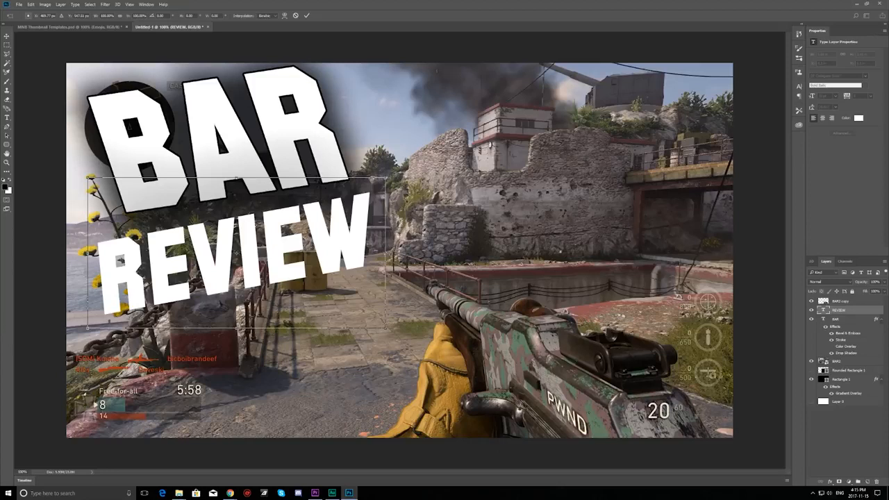
pyautogui.moveTo(385, 179); pyautogui.dragTo(344, 186)
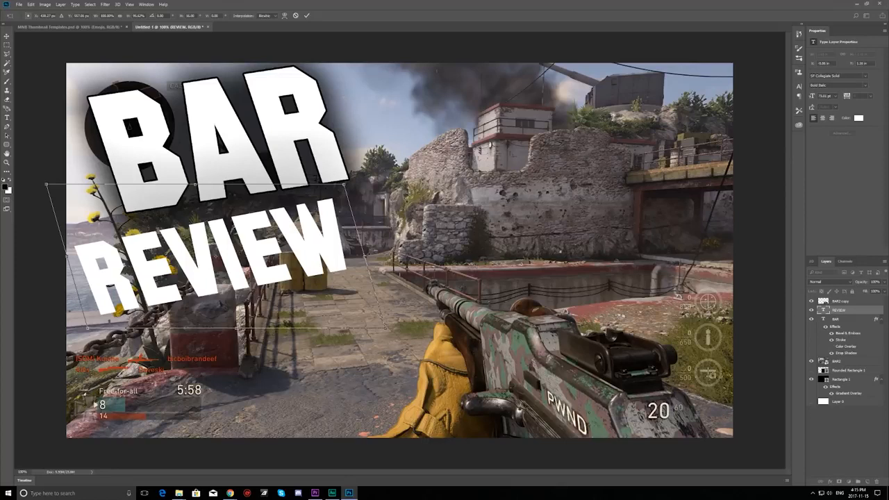
pyautogui.moveTo(380, 236); pyautogui.dragTo(420, 234)
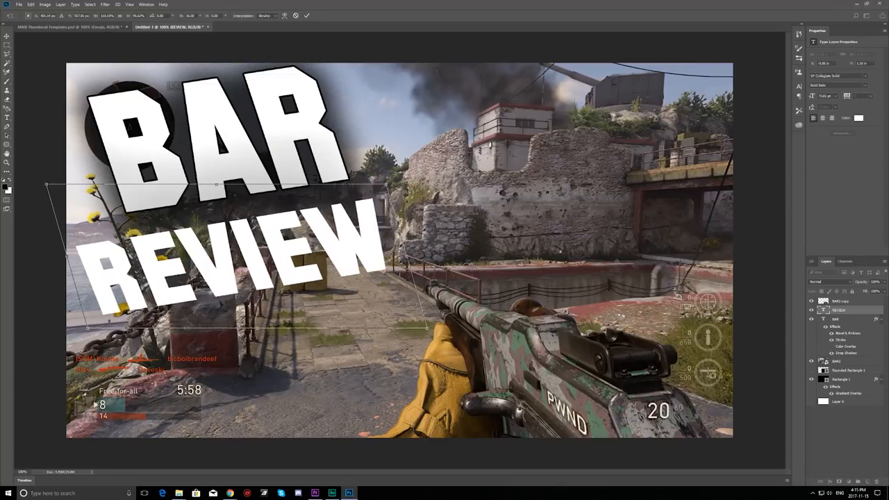
pyautogui.moveTo(326, 232); pyautogui.dragTo(346, 207)
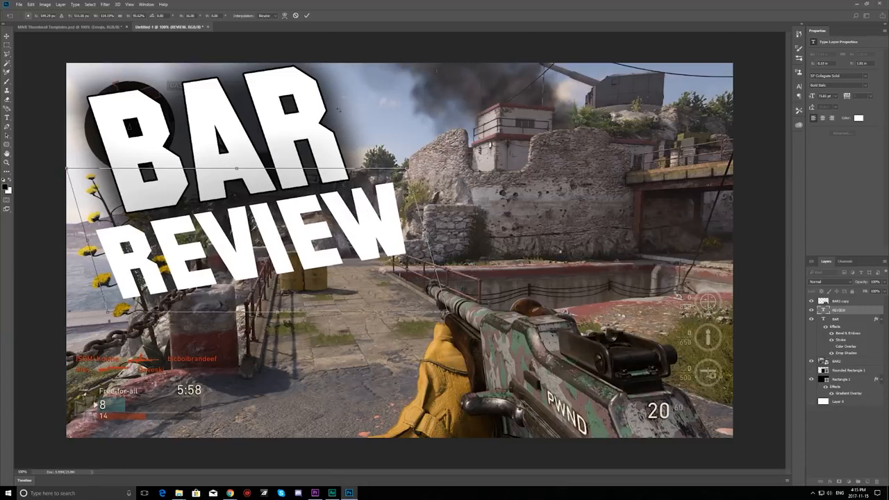
pyautogui.click(306, 15)
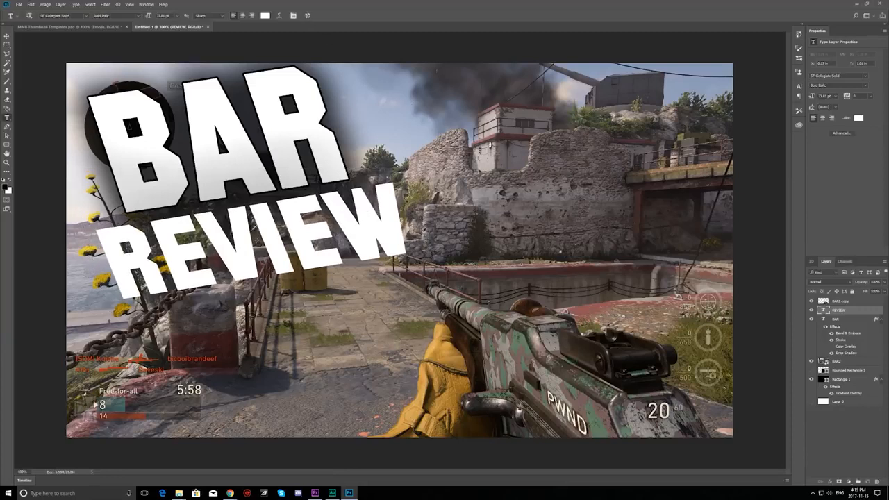
pyautogui.click(829, 482)
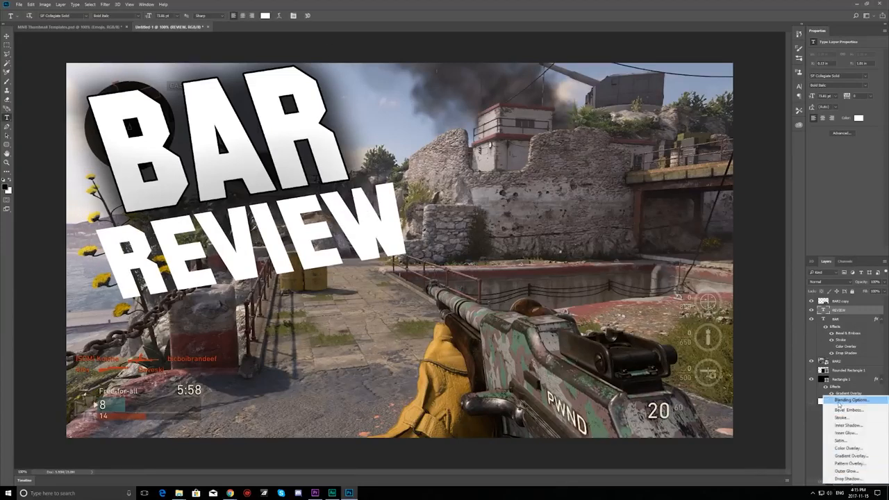
pyautogui.click(841, 403)
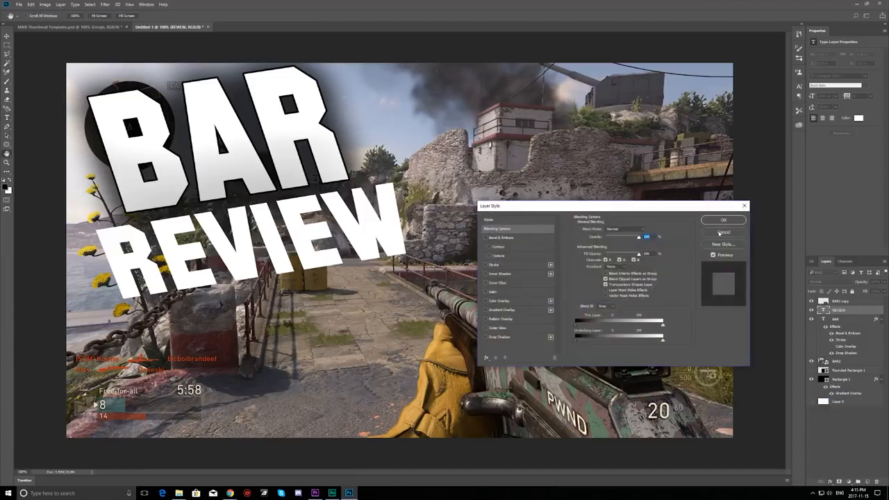
pyautogui.click(722, 232)
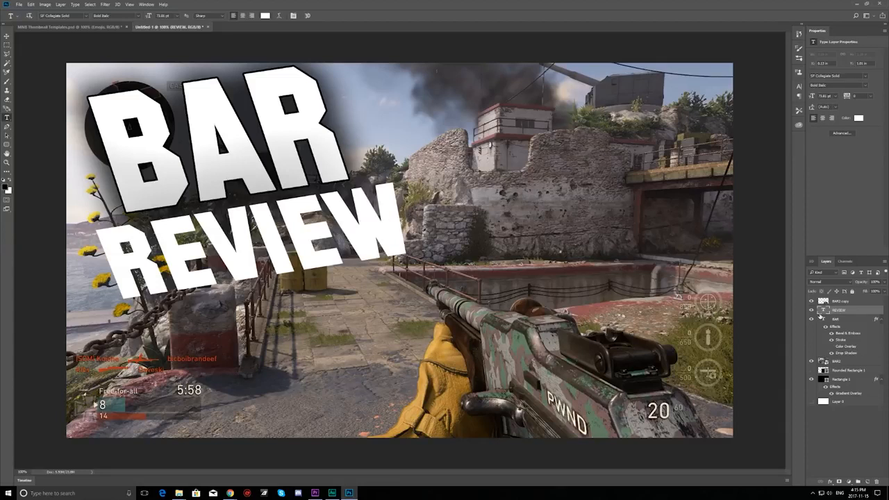
# Step: Copy the layer style from the BAR text layer and paste it onto the REVIEW text layer
pyautogui.click(840, 319)
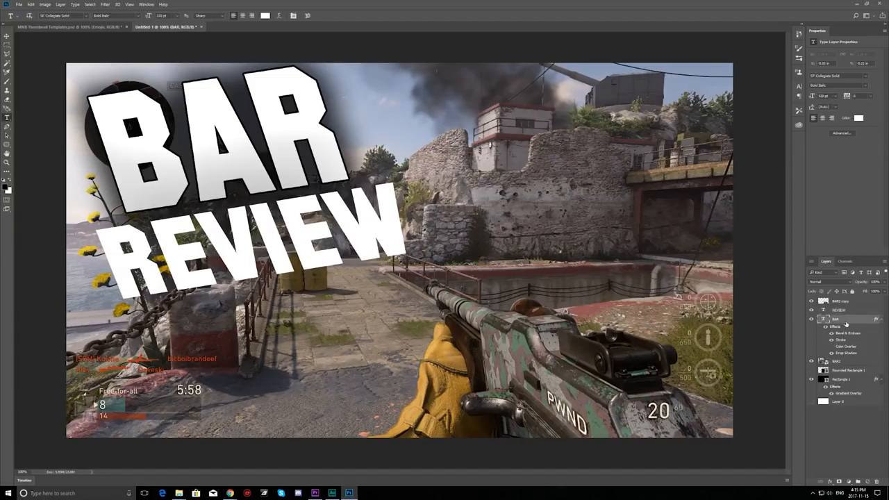
pyautogui.rightClick(846, 324)
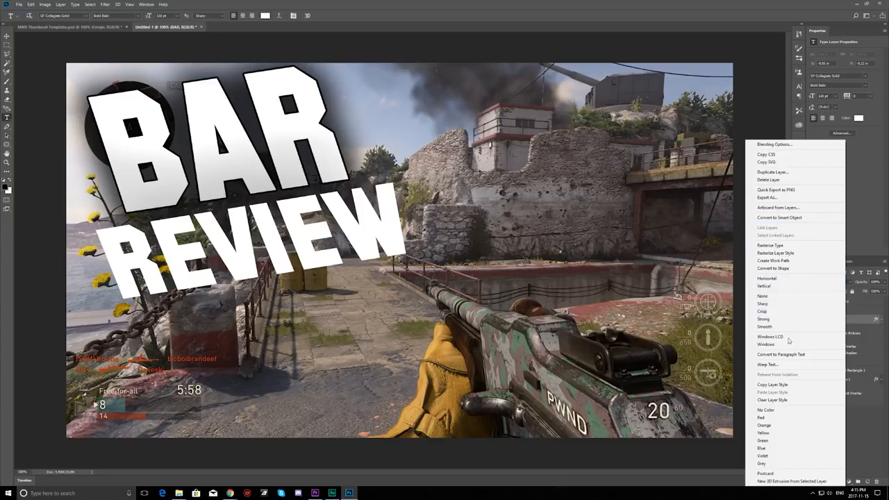
pyautogui.click(785, 384)
pyautogui.click(844, 312)
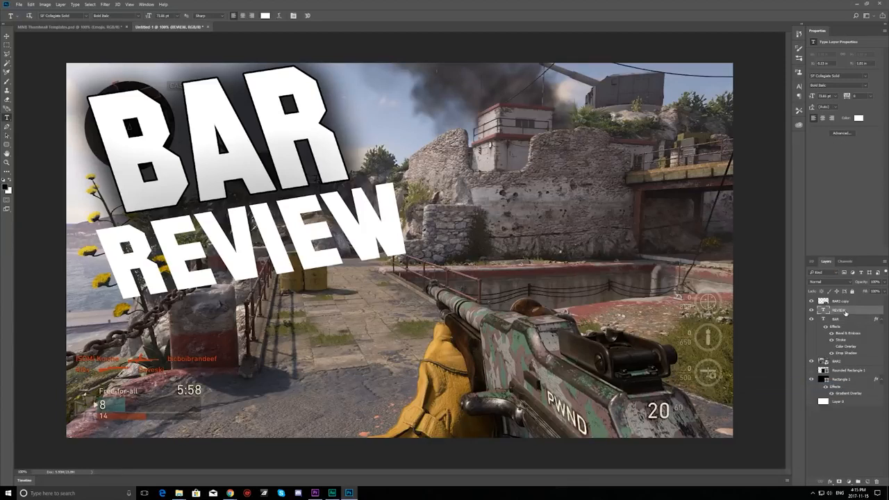
pyautogui.rightClick(845, 313)
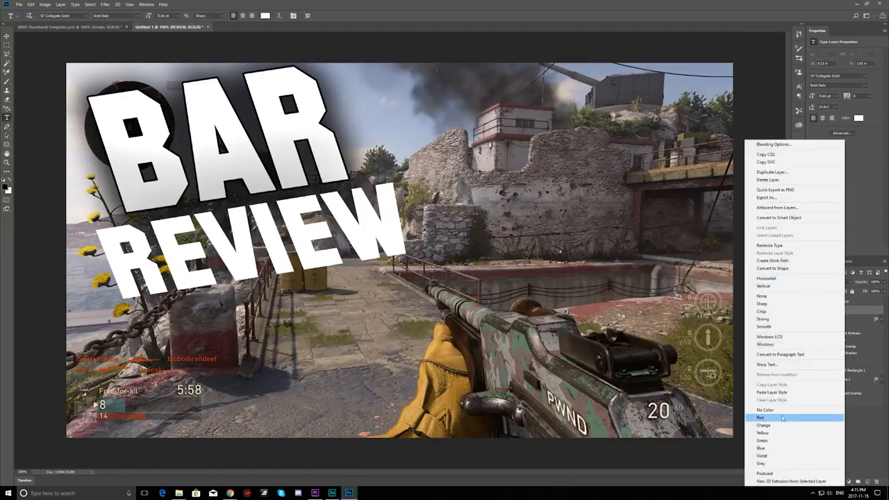
pyautogui.click(771, 392)
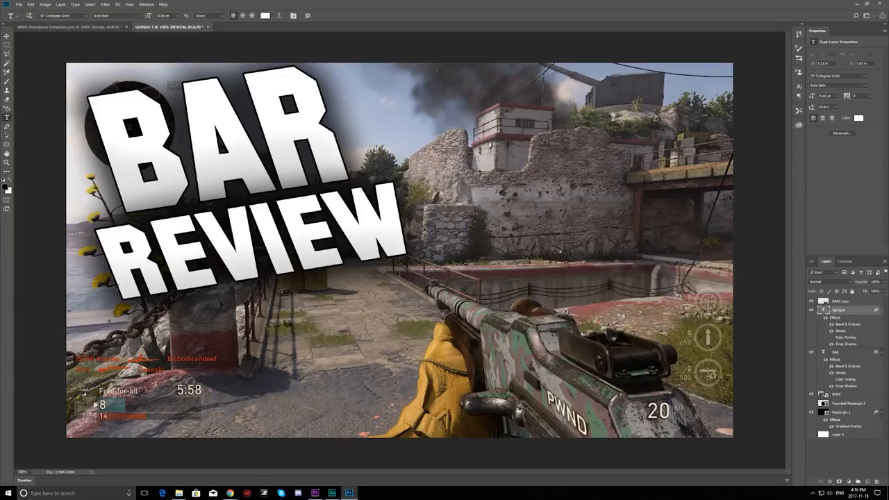
# Step: Check the thumbnail's readability at 20% zoom and return to 100%
pyautogui.doubleClick(24, 472)
pyautogui.write('20')
pyautogui.press('Return')
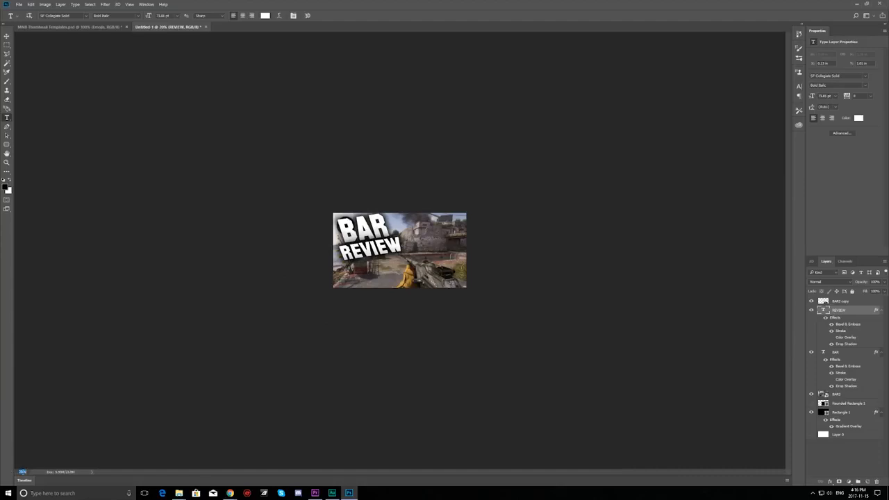
pyautogui.write('100')
pyautogui.press('Return')
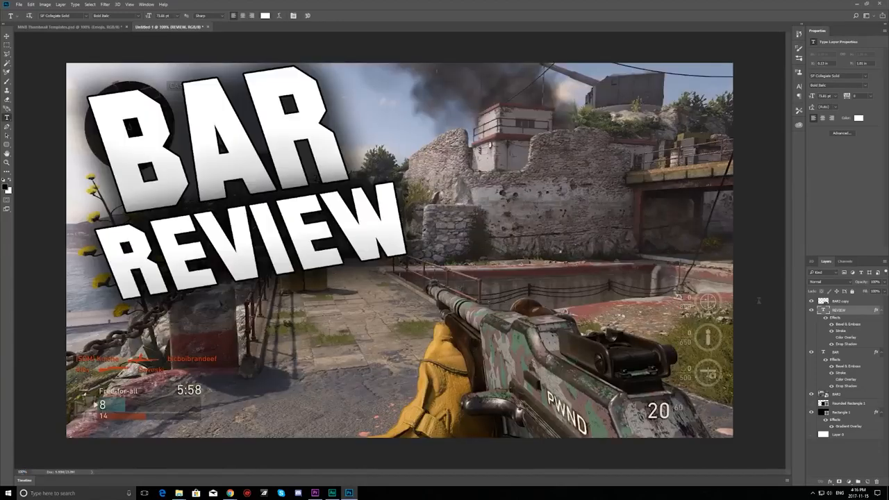
# Step: Select the original BAR2 background layer and toggle its visibility to compare it with the gun cutout
pyautogui.click(833, 301)
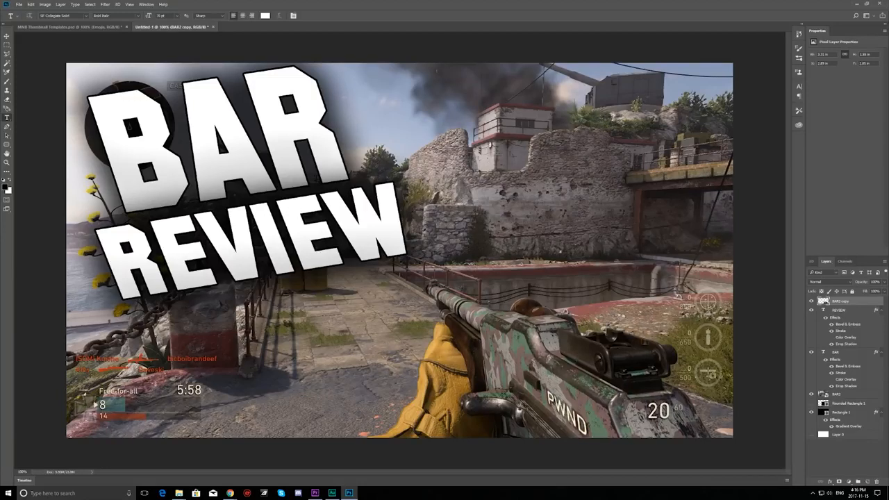
pyautogui.click(851, 393)
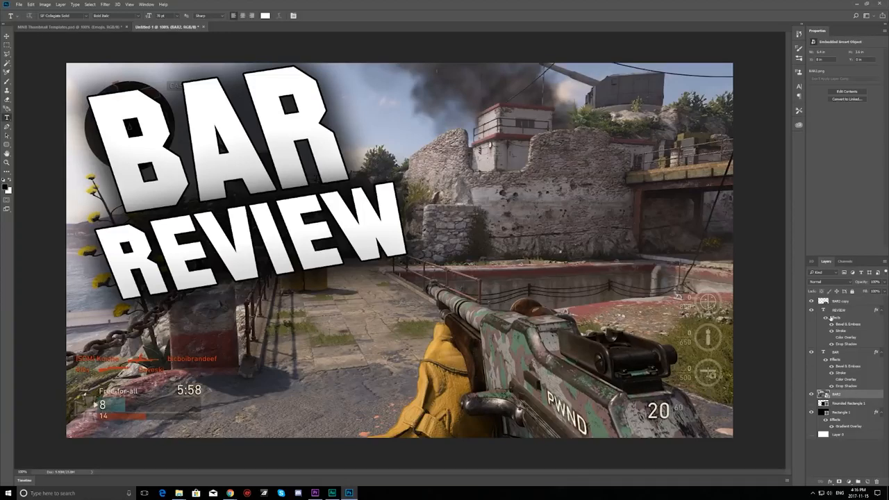
pyautogui.click(812, 394)
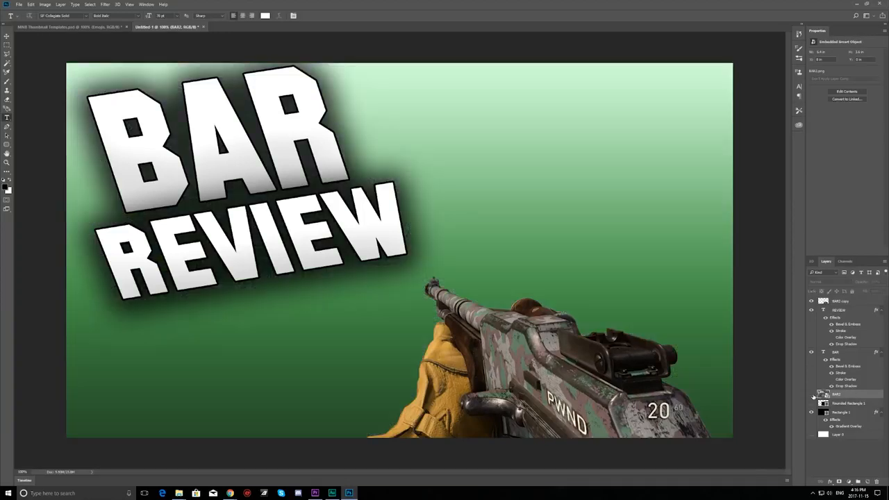
pyautogui.click(812, 394)
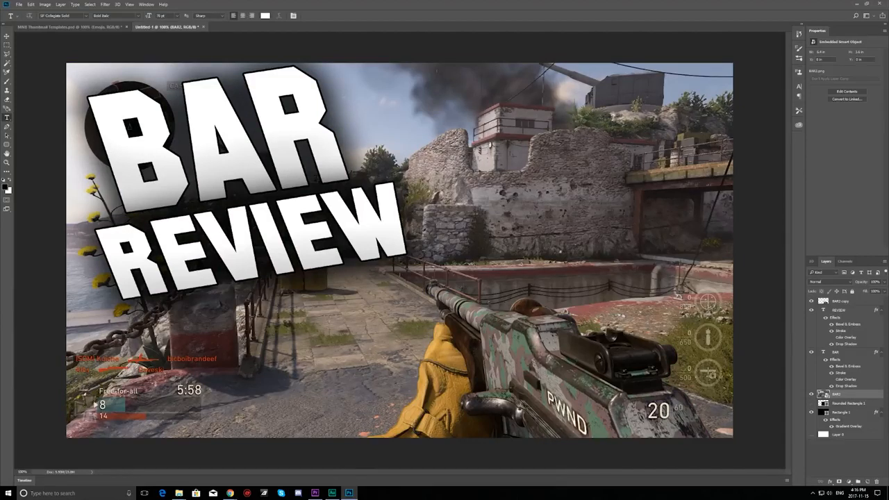
pyautogui.click(812, 394)
pyautogui.click(812, 394)
# Step: Apply a Gaussian Blur with a 5-pixel radius to the BAR2 background layer
pyautogui.click(105, 4)
pyautogui.moveTo(132, 82)
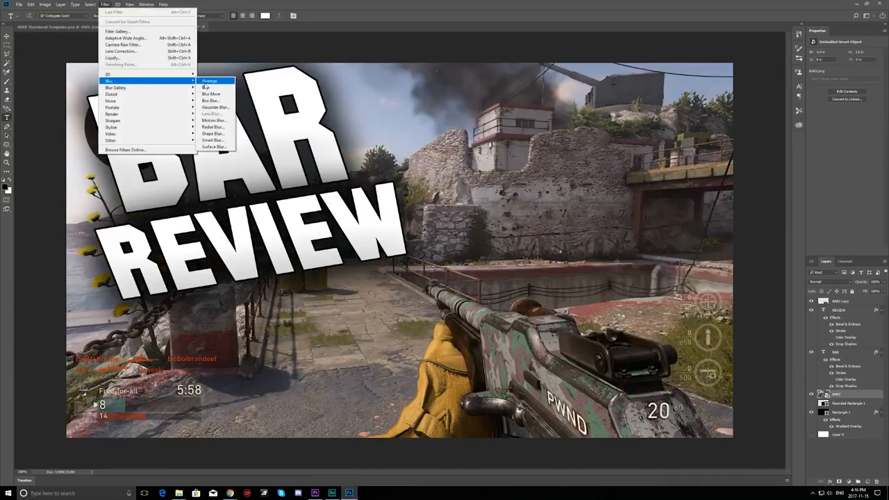
pyautogui.click(214, 107)
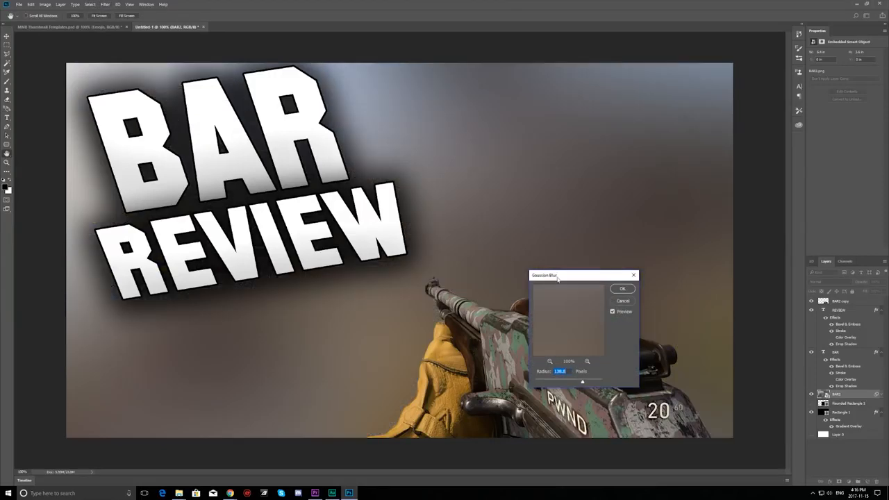
pyautogui.moveTo(556, 279); pyautogui.dragTo(681, 95)
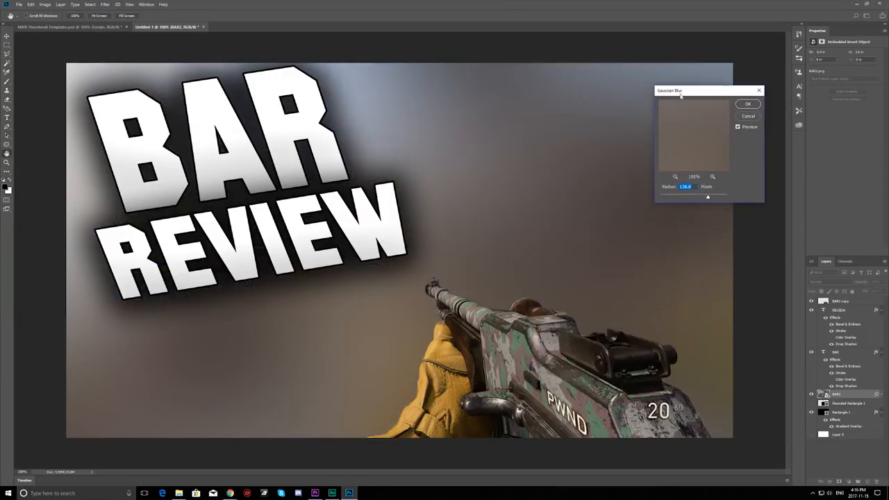
pyautogui.moveTo(692, 198); pyautogui.dragTo(710, 198)
pyautogui.click(678, 197)
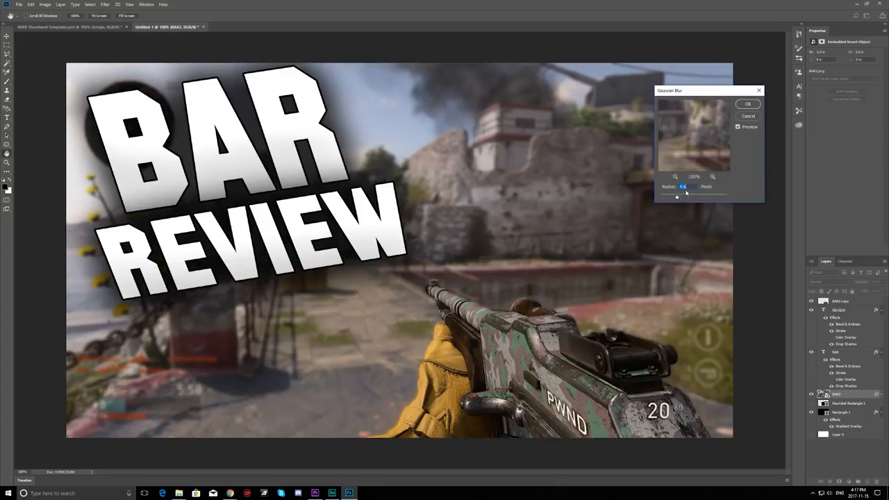
pyautogui.write('5')
pyautogui.click(748, 103)
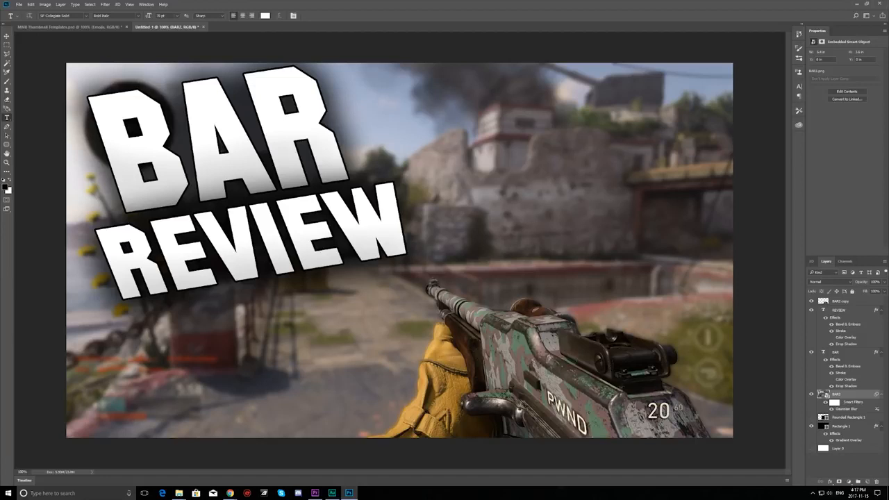
# Step: Enlarge the gun cutout proportionally to about 135% and position it so the barrel tip reaches the end of REVIEW
pyautogui.click(852, 303)
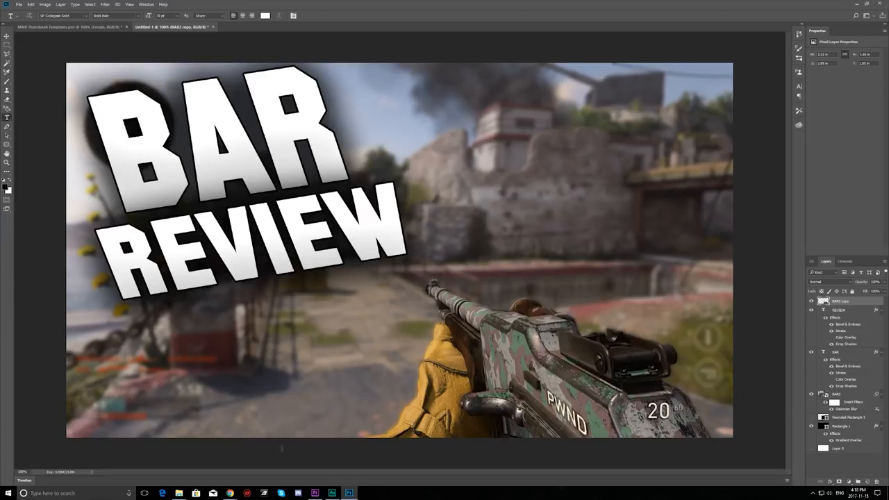
pyautogui.hotkey('ctrl', 't')
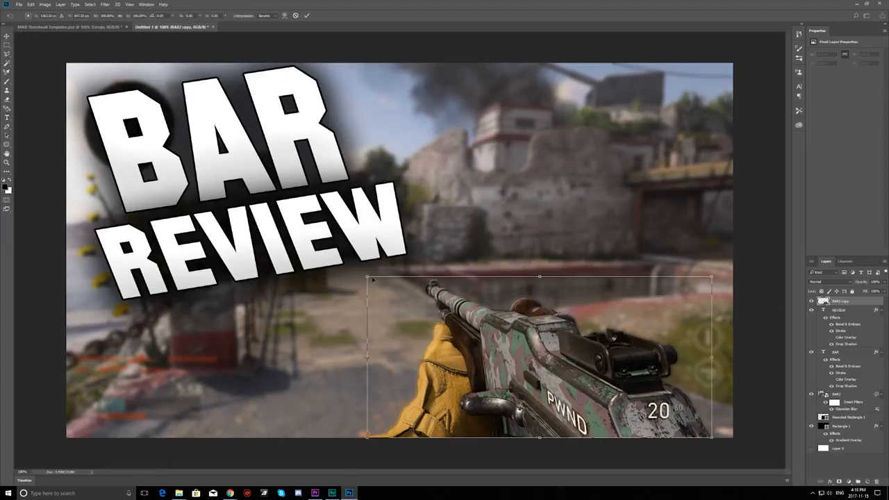
pyautogui.moveTo(367, 277); pyautogui.dragTo(252, 223)
pyautogui.moveTo(417, 285); pyautogui.dragTo(466, 295)
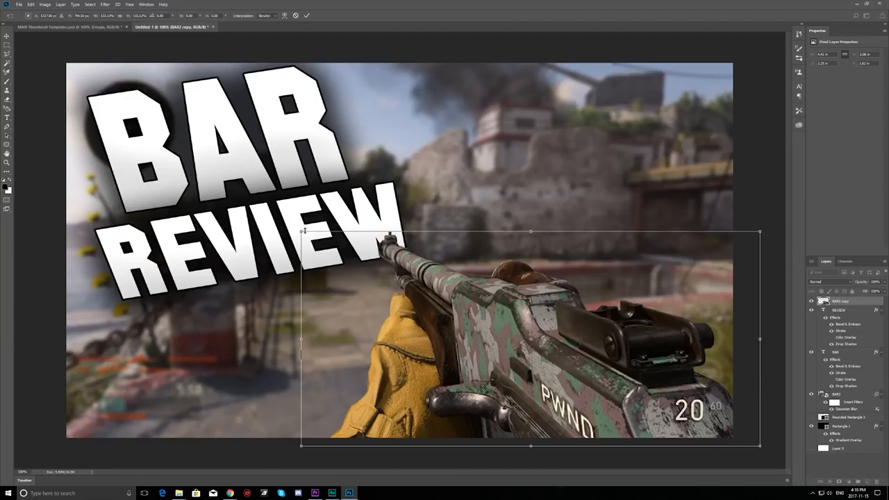
pyautogui.moveTo(301, 232); pyautogui.dragTo(296, 228)
pyautogui.moveTo(419, 292)
pyautogui.mouseDown()
pyautogui.moveTo(429, 295)
pyautogui.moveTo(431, 276)
pyautogui.moveTo(421, 277)
pyautogui.mouseUp()
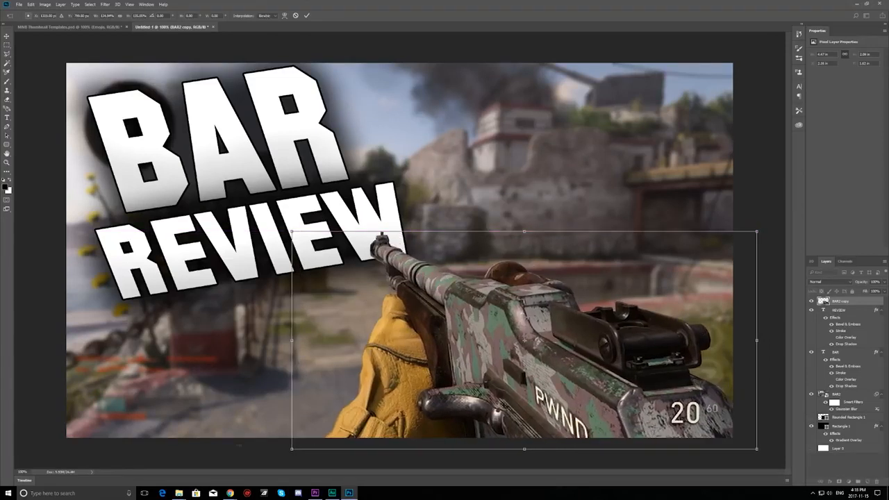
# Step: Check the enlarged gun cutout at 30% zoom, return to 100%, and shrink the cutout slightly before applying the transform
pyautogui.click(28, 472)
pyautogui.write('30')
pyautogui.press('Return')
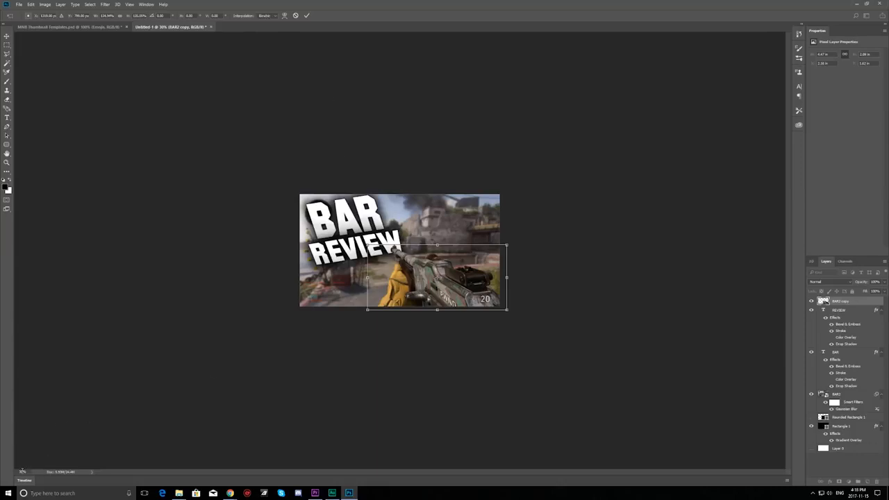
pyautogui.click(22, 472)
pyautogui.write('100')
pyautogui.press('Return')
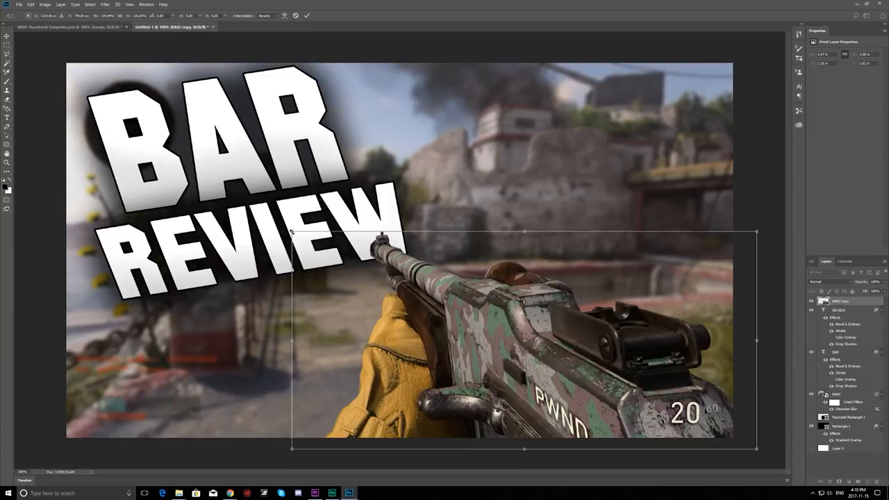
pyautogui.moveTo(291, 232)
pyautogui.mouseDown()
pyautogui.moveTo(229, 202)
pyautogui.moveTo(295, 235)
pyautogui.mouseUp()
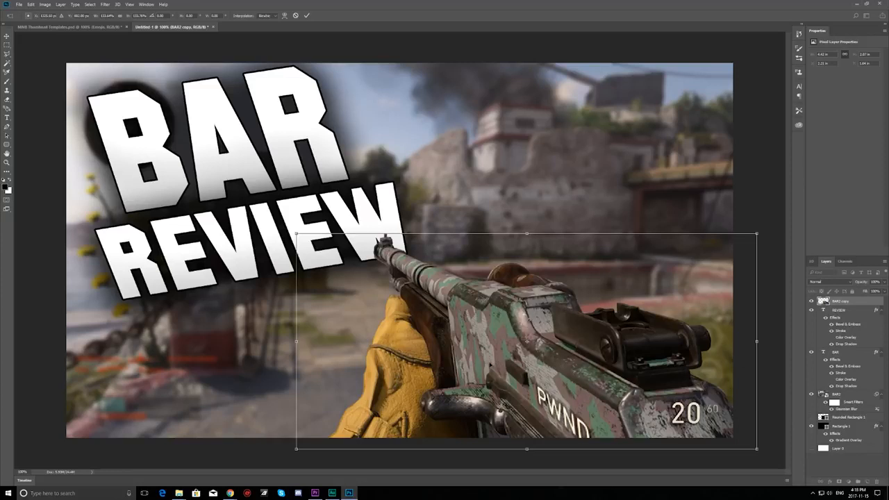
pyautogui.click(305, 14)
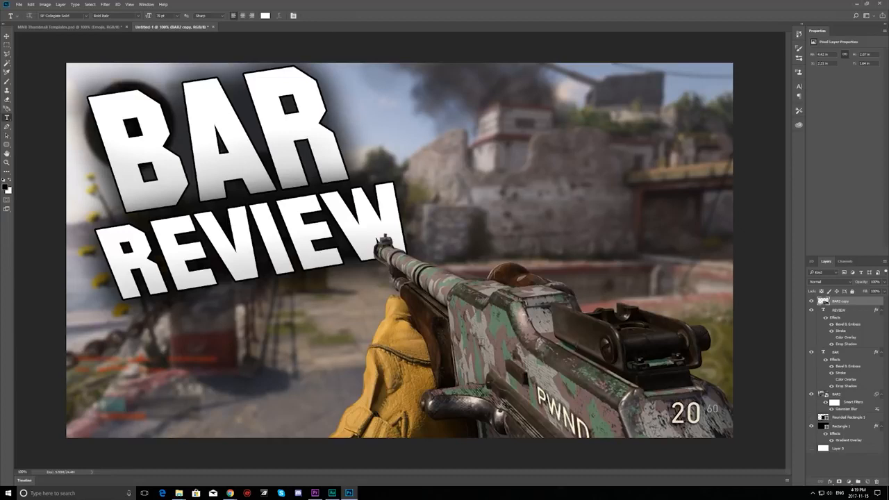
# Step: Select the REVIEW and BAR text layers together, leaving their wording unedited
pyautogui.doubleClick(188, 261)
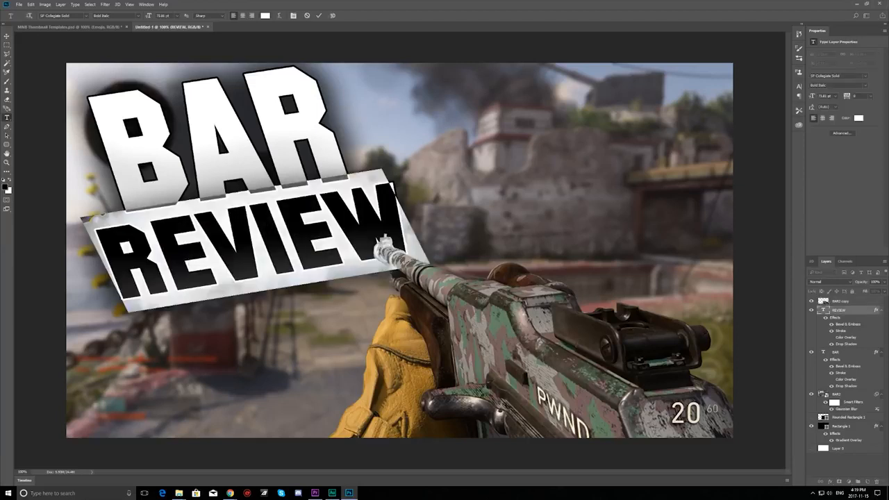
pyautogui.click(342, 238)
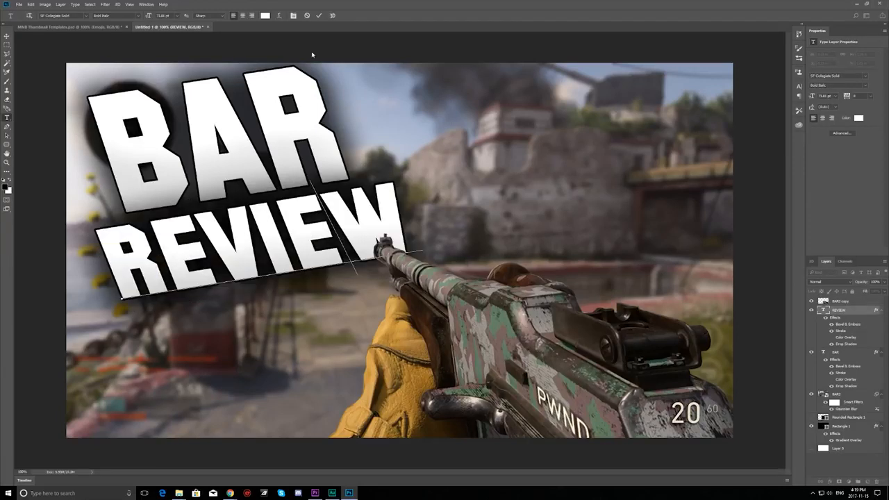
pyautogui.click(308, 16)
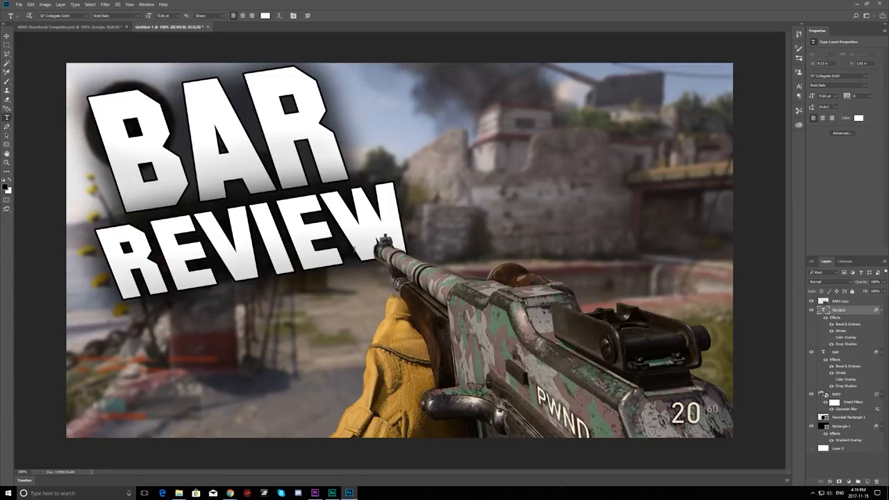
pyautogui.keyDown('shift'); pyautogui.click(843, 352); pyautogui.keyUp('shift')
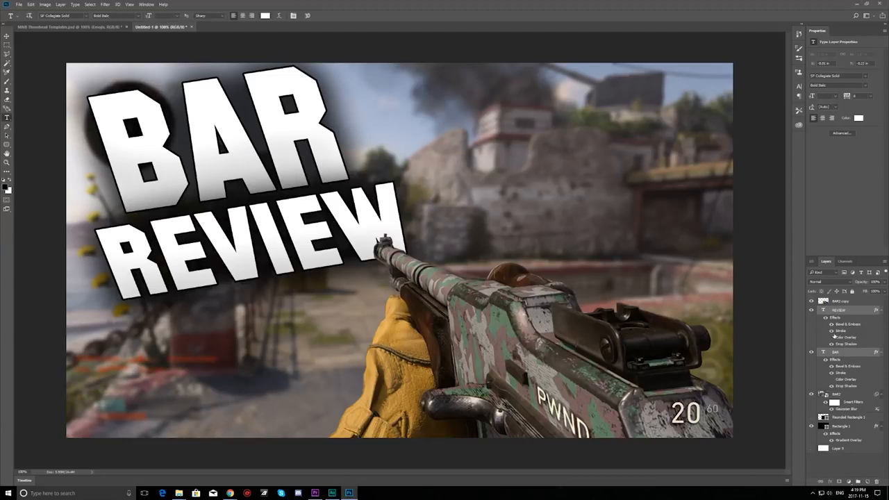
# Step: Toggle the BAR2 background's visibility to compare the text and gun cutout against the green gradient
pyautogui.rightClick(843, 352)
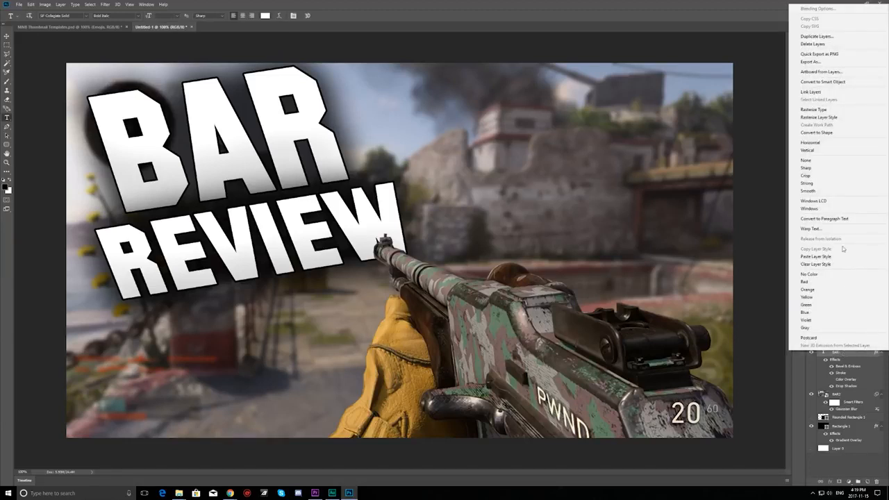
pyautogui.click(823, 82)
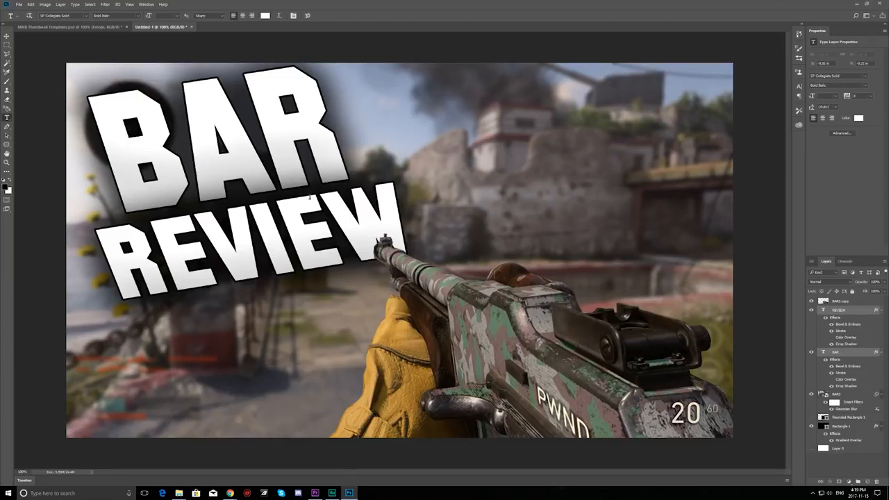
pyautogui.click(811, 395)
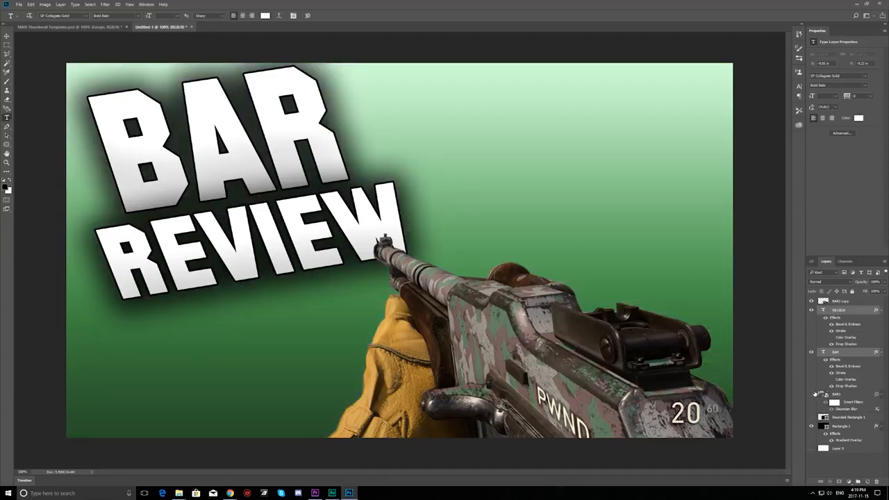
pyautogui.click(812, 394)
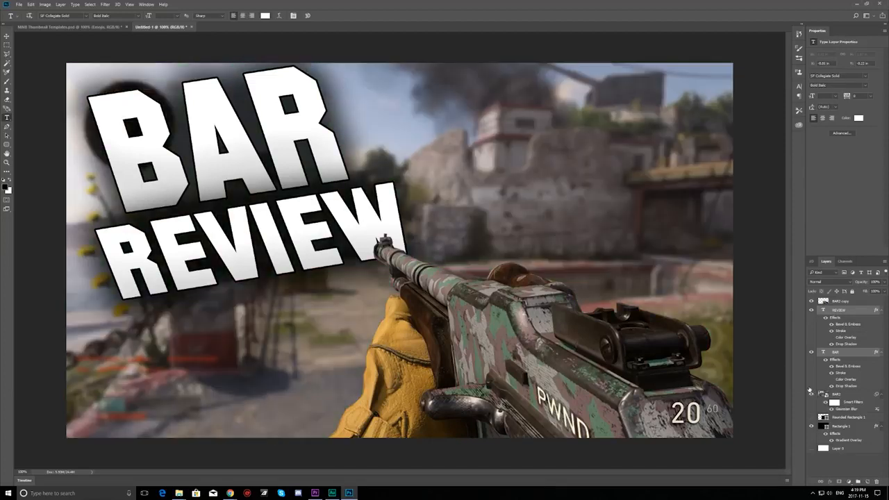
# Step: Scale the BAR and REVIEW text down together to about 89% and nudge it so REVIEW clears the gun barrel
pyautogui.keyDown('ctrl'); pyautogui.click(837, 353); pyautogui.keyUp('ctrl')
pyautogui.keyDown('ctrl'); pyautogui.click(839, 352); pyautogui.keyUp('ctrl')
pyautogui.press('super')
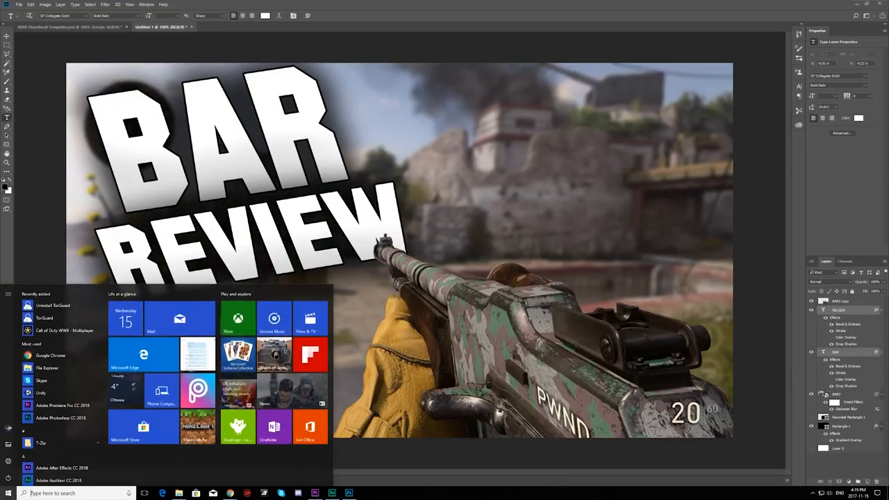
pyautogui.press('Escape')
pyautogui.hotkey('ctrl', 't')
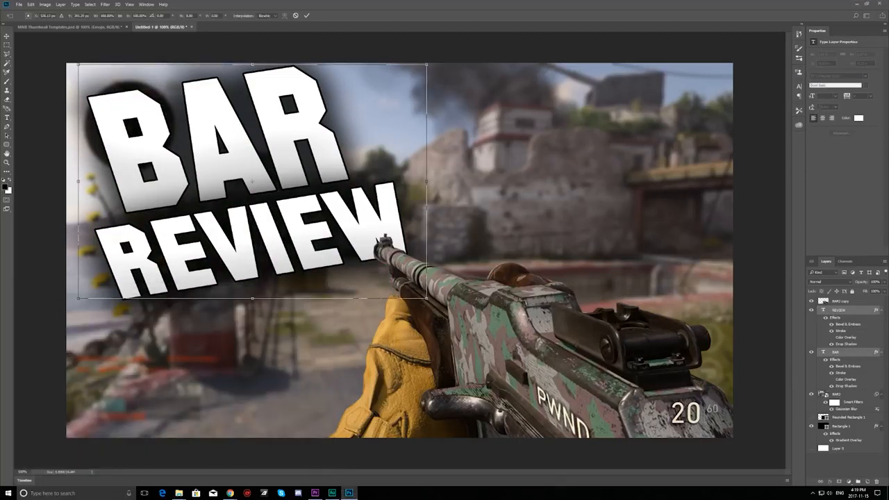
pyautogui.moveTo(427, 299); pyautogui.dragTo(389, 273)
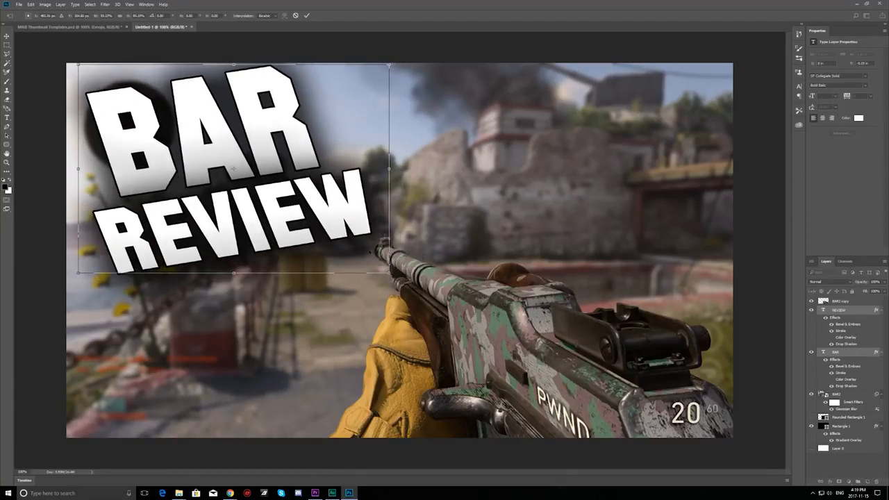
pyautogui.moveTo(313, 189); pyautogui.dragTo(317, 194)
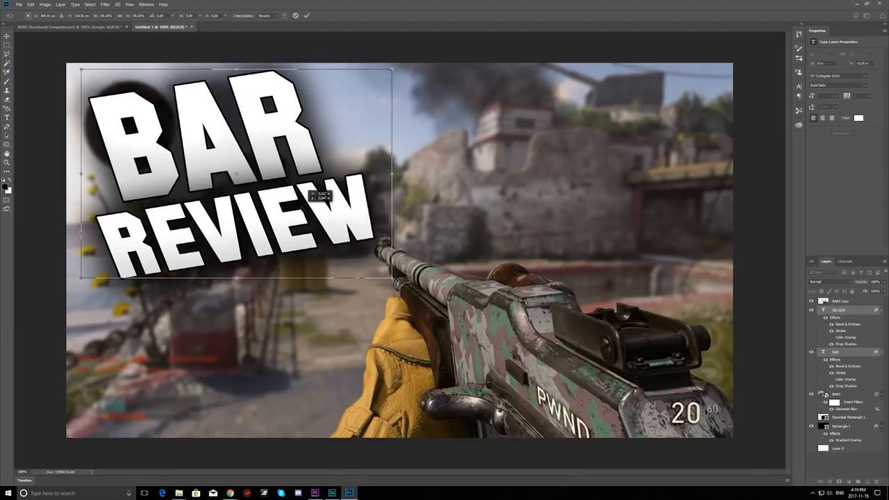
pyautogui.click(307, 15)
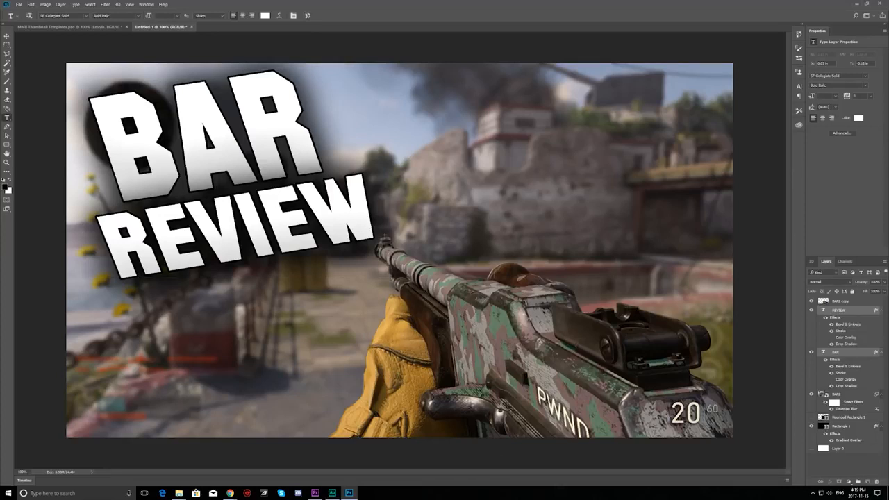
# Step: Add a black Multiply drop shadow to the BAR2 copy gun cutout and fine-tune the shadow's size
pyautogui.click(842, 302)
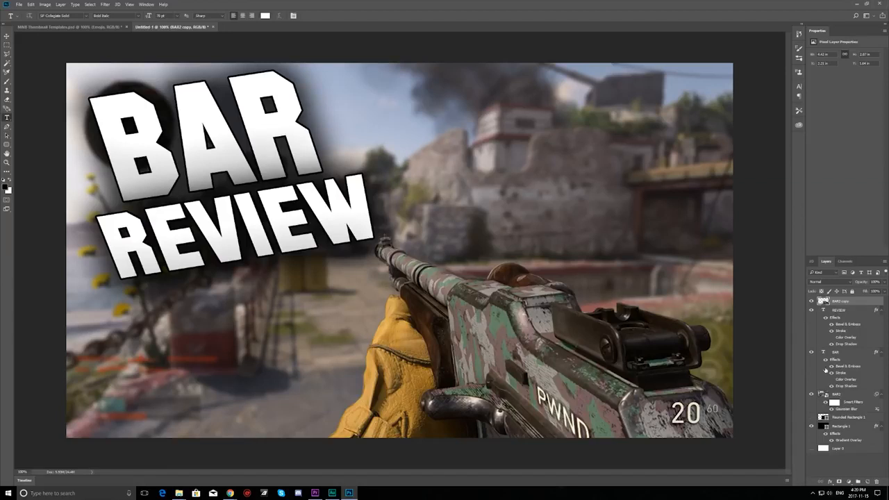
pyautogui.click(830, 481)
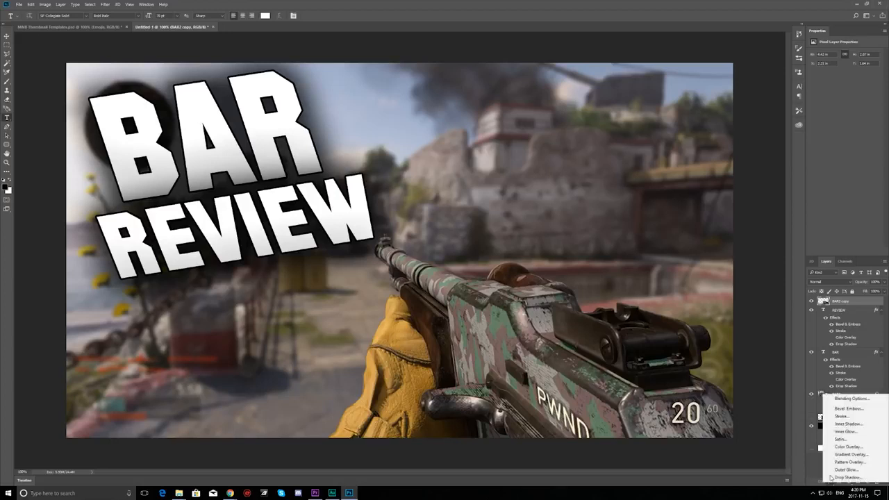
pyautogui.click(834, 401)
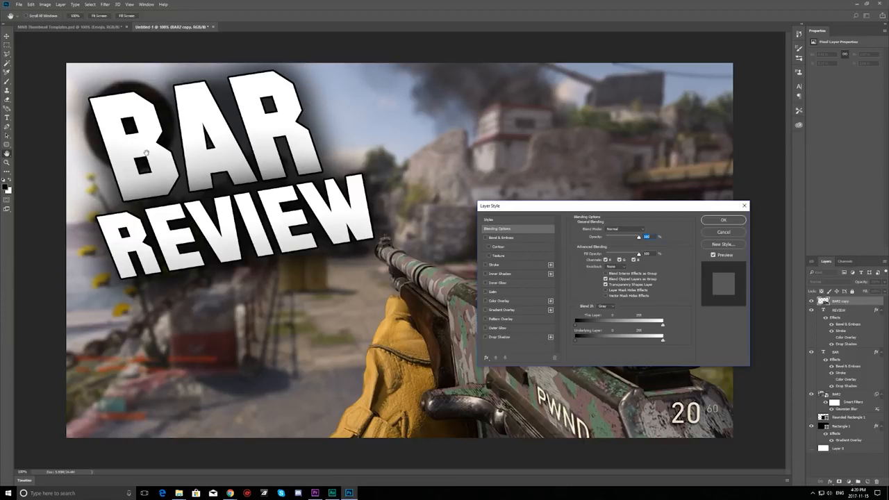
pyautogui.click(489, 338)
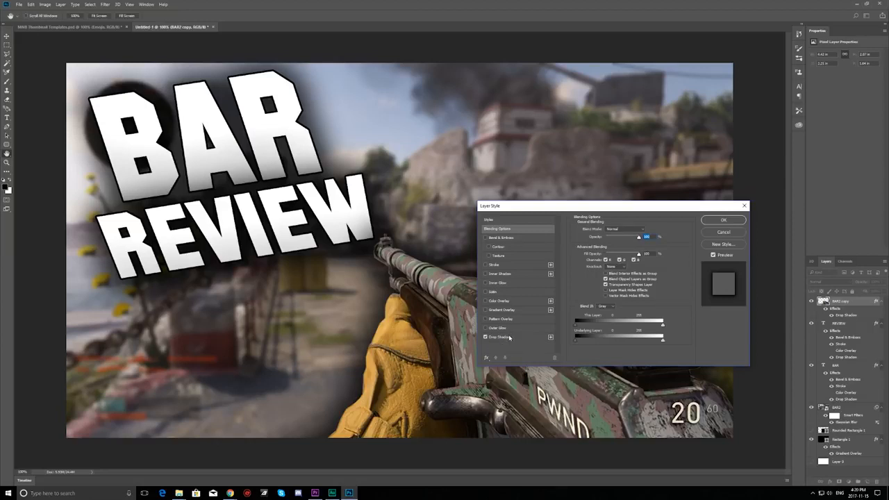
pyautogui.click(509, 337)
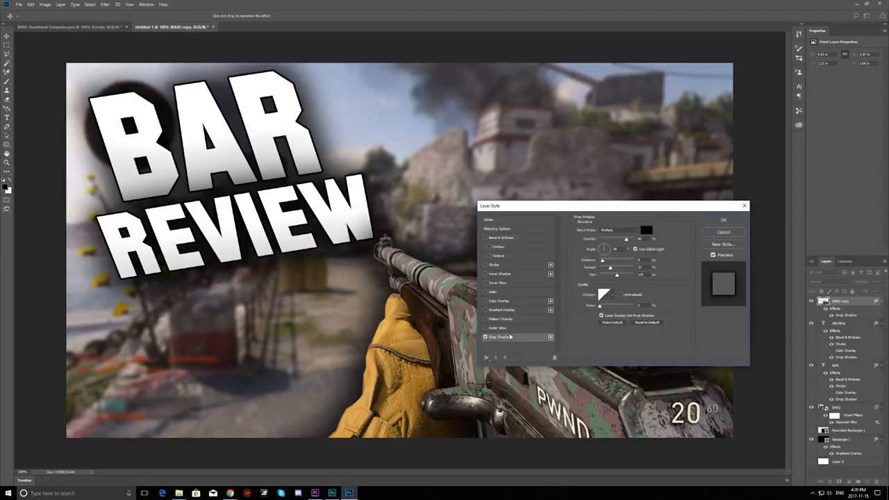
pyautogui.click(485, 337)
pyautogui.click(485, 337)
pyautogui.moveTo(527, 208); pyautogui.dragTo(545, 69)
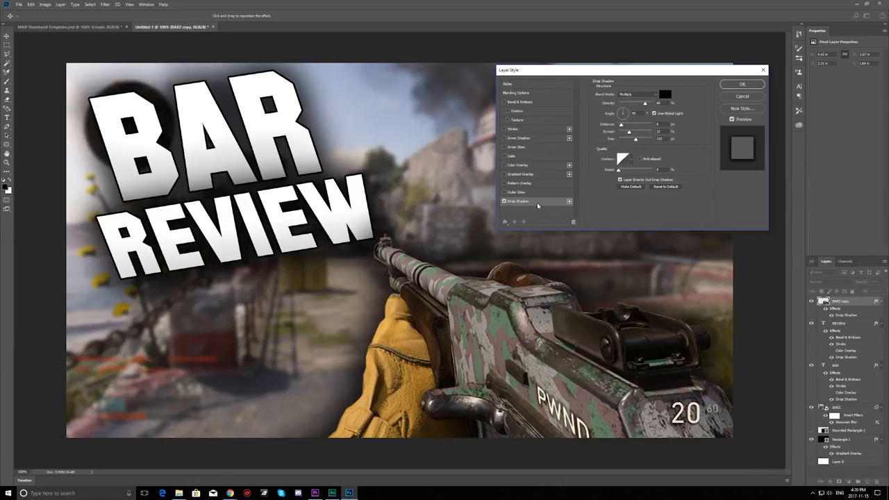
pyautogui.moveTo(633, 137)
pyautogui.mouseDown()
pyautogui.moveTo(644, 142)
pyautogui.moveTo(636, 143)
pyautogui.mouseUp()
# Step: Add a black outside stroke to the gun cutout, trying the Overlay blend mode before setting it to Screen
pyautogui.click(505, 129)
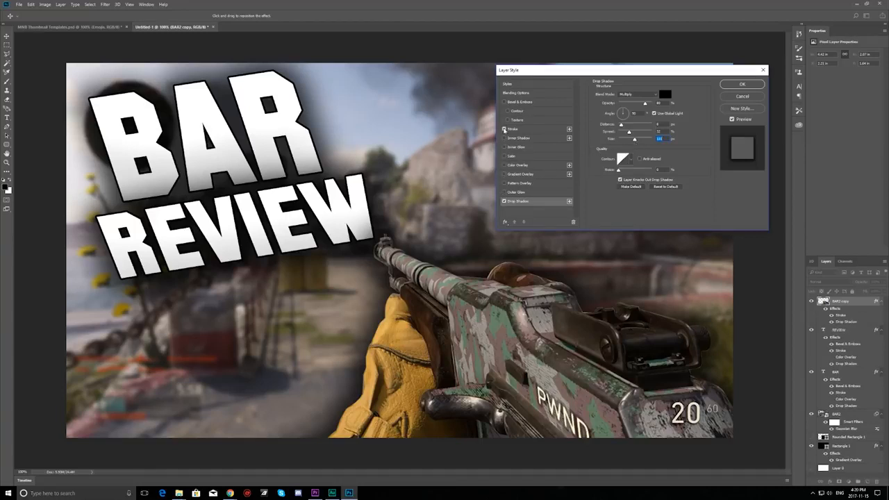
pyautogui.click(519, 131)
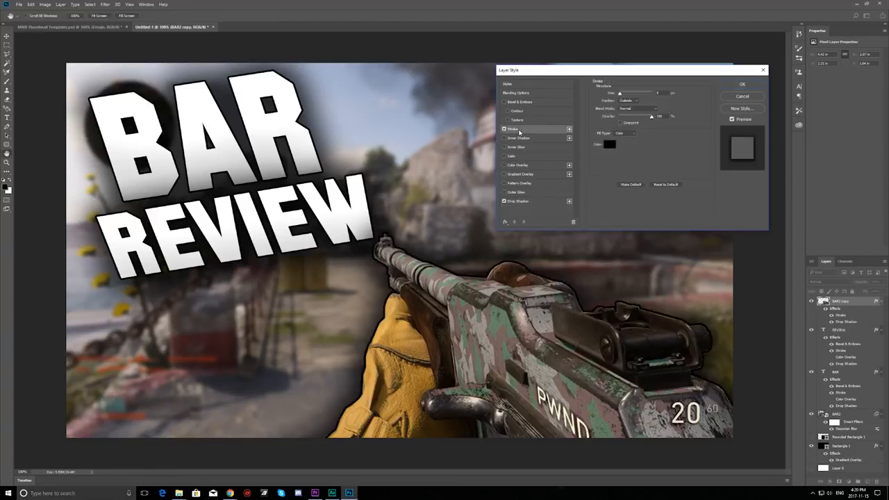
pyautogui.click(627, 101)
pyautogui.click(625, 101)
pyautogui.click(637, 109)
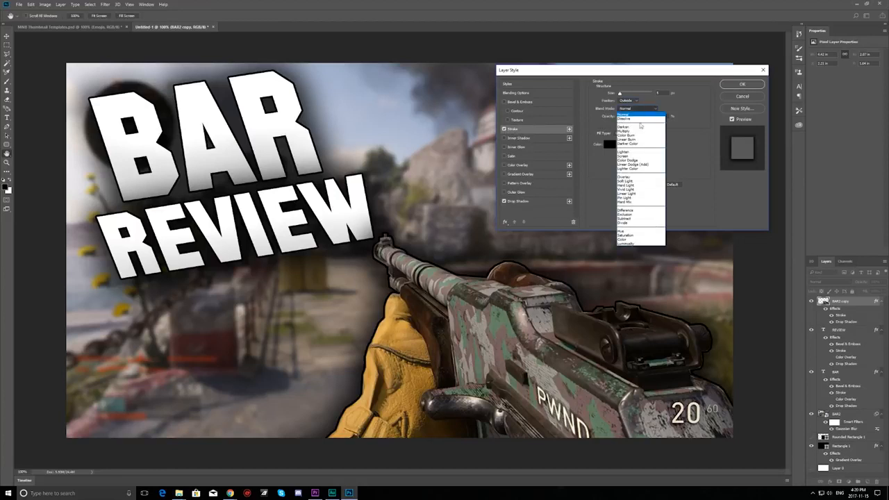
pyautogui.click(641, 181)
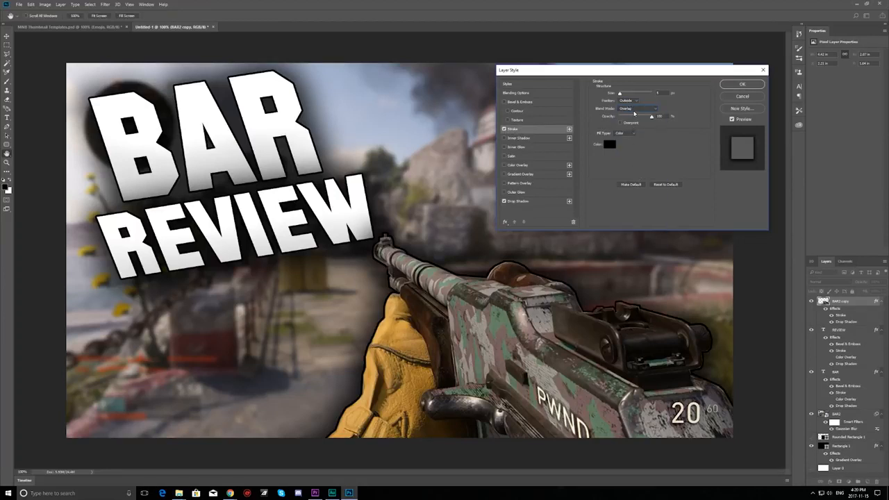
pyautogui.click(635, 109)
pyautogui.click(628, 157)
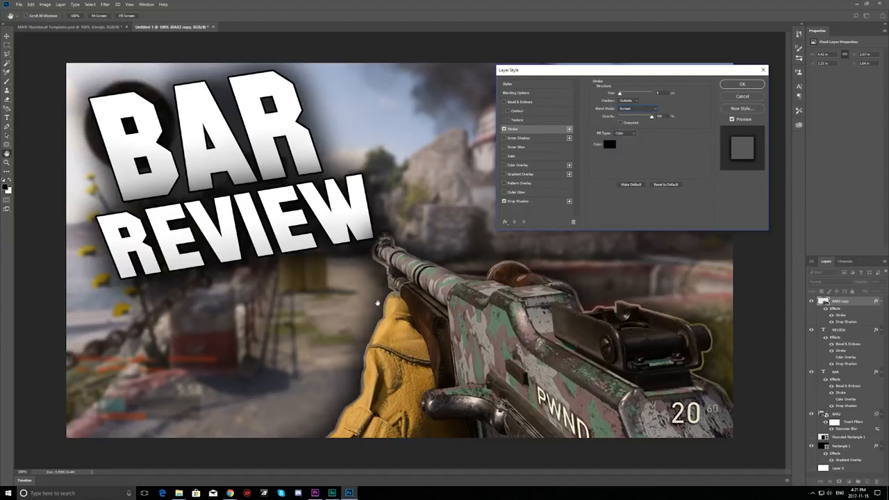
# Step: Toggle the gun cutout's drop shadow to compare, raise the shadow's opacity to 100%, and apply the layer style
pyautogui.click(505, 201)
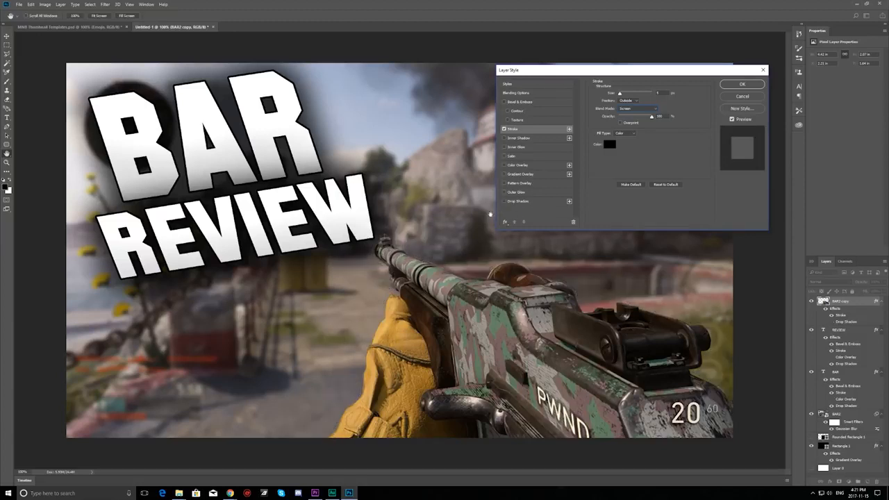
pyautogui.click(504, 200)
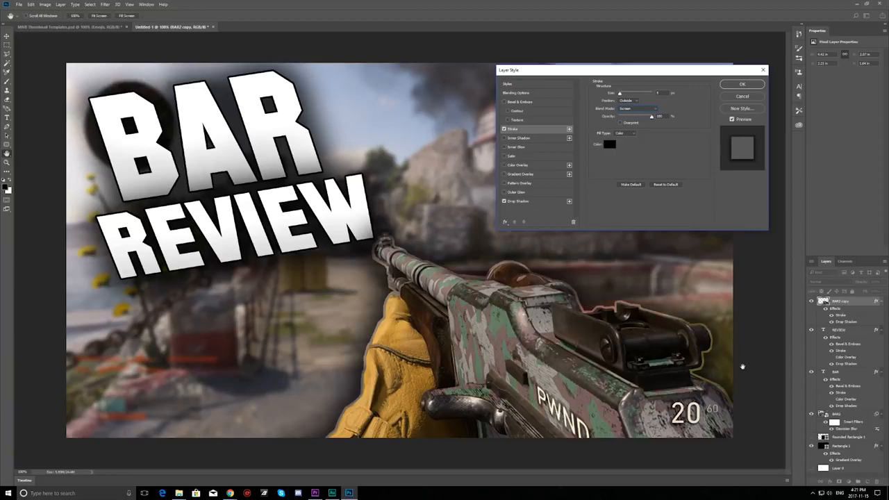
pyautogui.click(530, 200)
pyautogui.moveTo(646, 102); pyautogui.dragTo(652, 103)
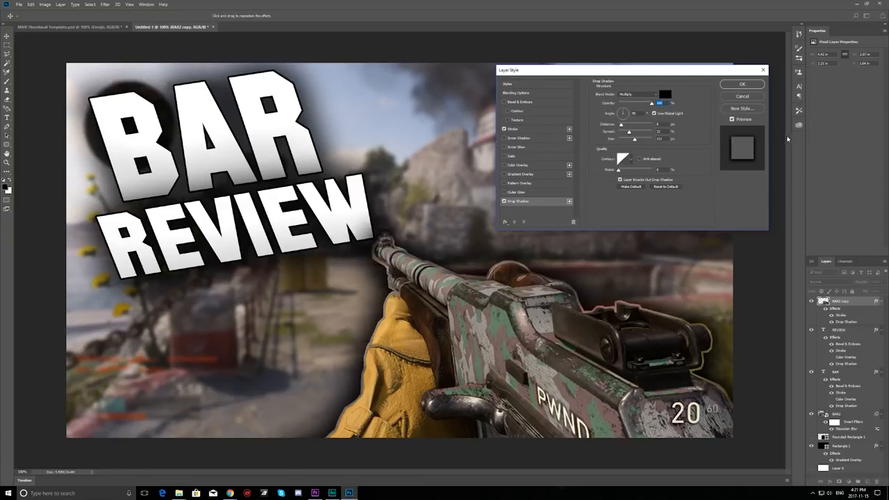
pyautogui.click(525, 130)
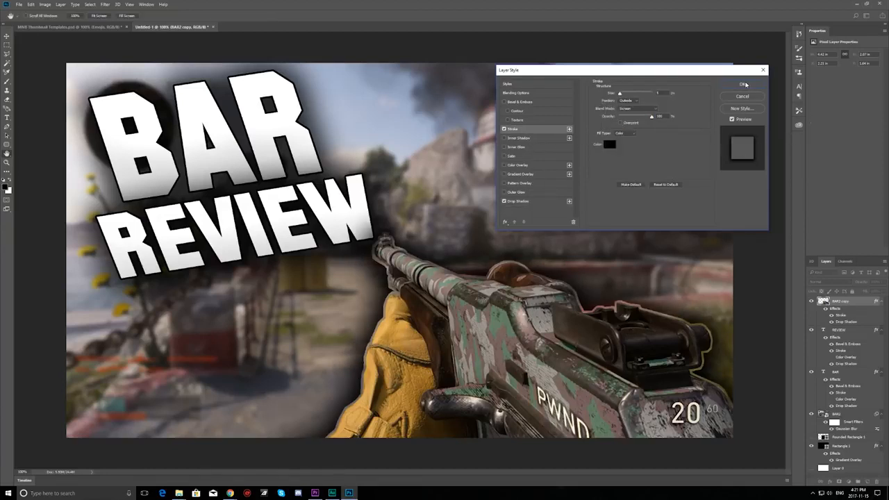
pyautogui.click(740, 85)
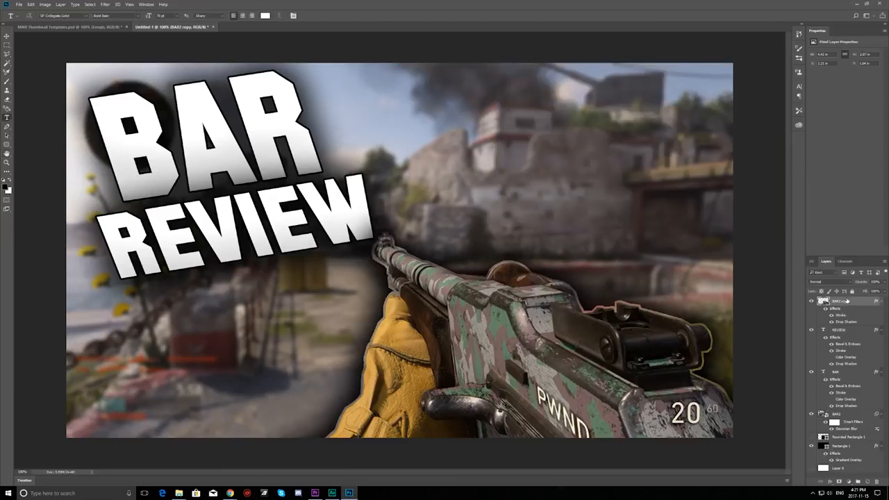
# Step: Move the BAR2 copy layer beneath the BAR text layer, and shift the REVIEW text slightly left and down
pyautogui.doubleClick(846, 301)
pyautogui.moveTo(843, 304); pyautogui.dragTo(839, 410)
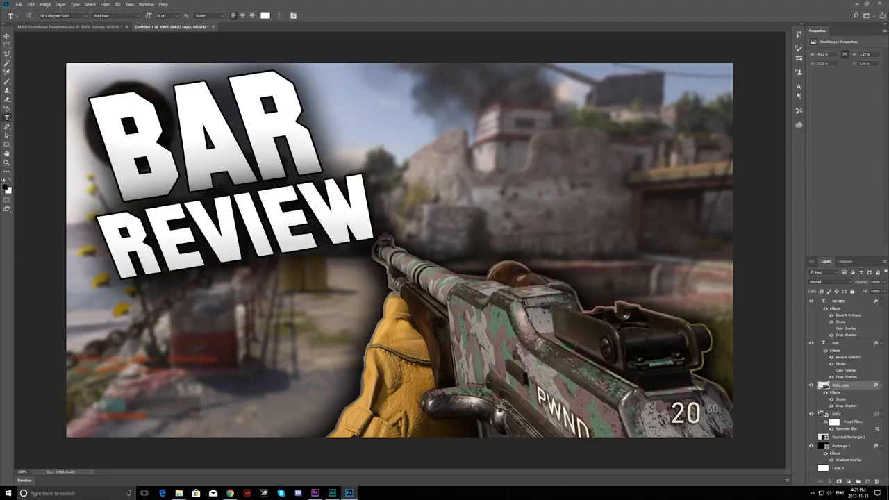
pyautogui.click(839, 303)
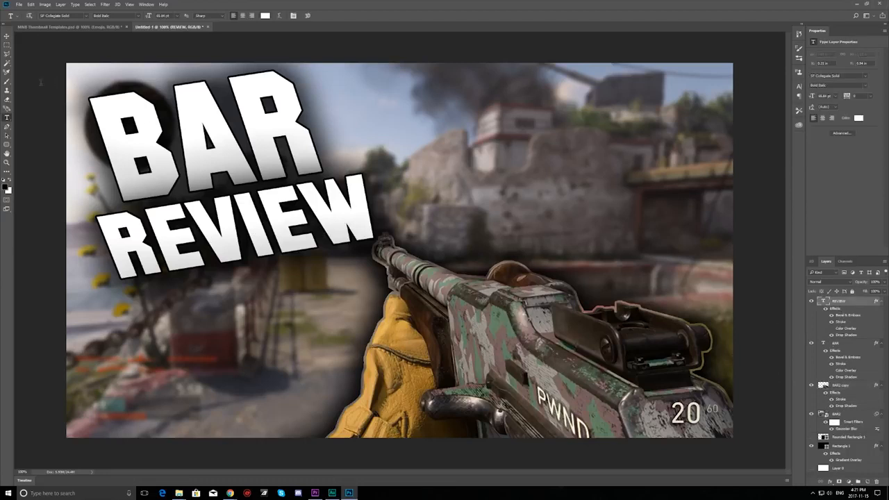
pyautogui.press('v')
pyautogui.moveTo(293, 192); pyautogui.dragTo(268, 199)
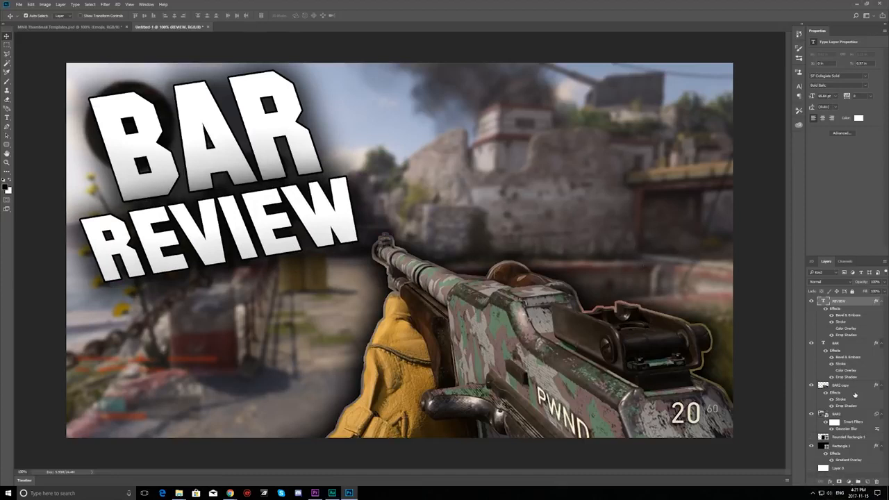
# Step: Rotate the gun cutout about 4.4° clockwise and shift it right, away from the REVIEW text
pyautogui.click(841, 385)
pyautogui.hotkey('ctrl', 't')
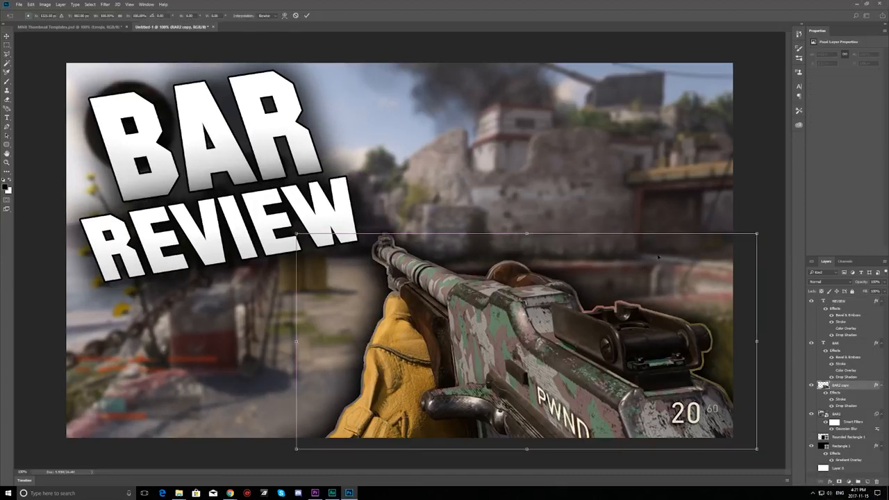
pyautogui.moveTo(752, 211); pyautogui.dragTo(763, 229)
pyautogui.moveTo(613, 340); pyautogui.dragTo(629, 340)
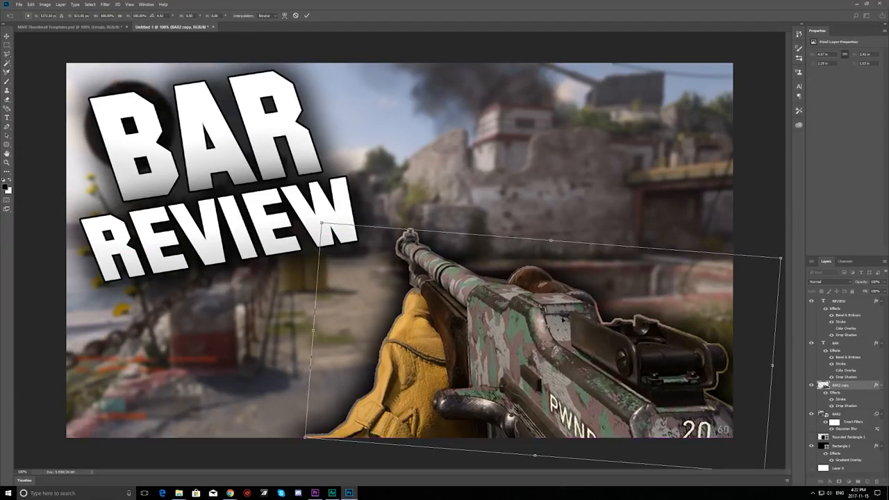
pyautogui.click(309, 16)
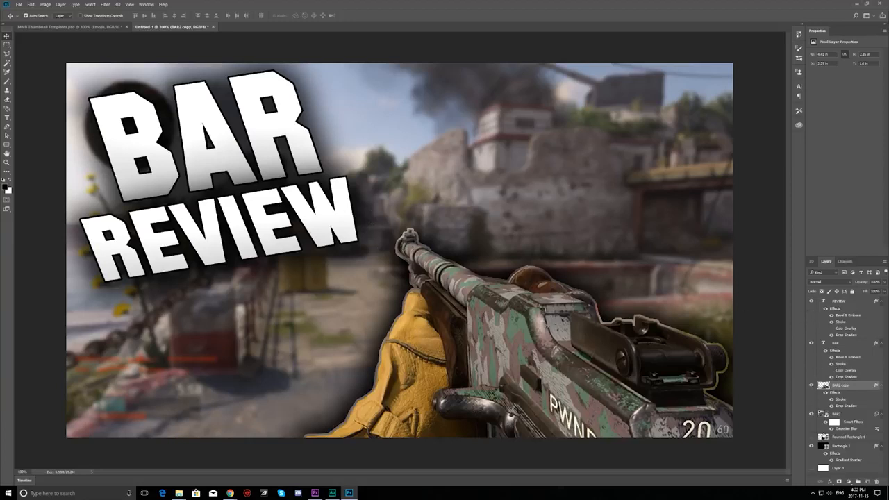
# Step: Add a white Screen outer glow to the gun cutout, toggling it to compare the look with and without it
pyautogui.click(830, 482)
pyautogui.click(840, 395)
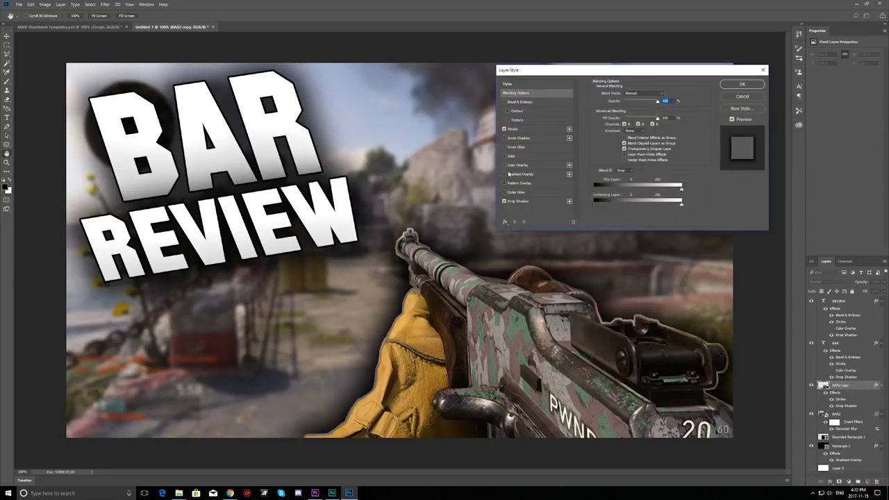
pyautogui.click(505, 192)
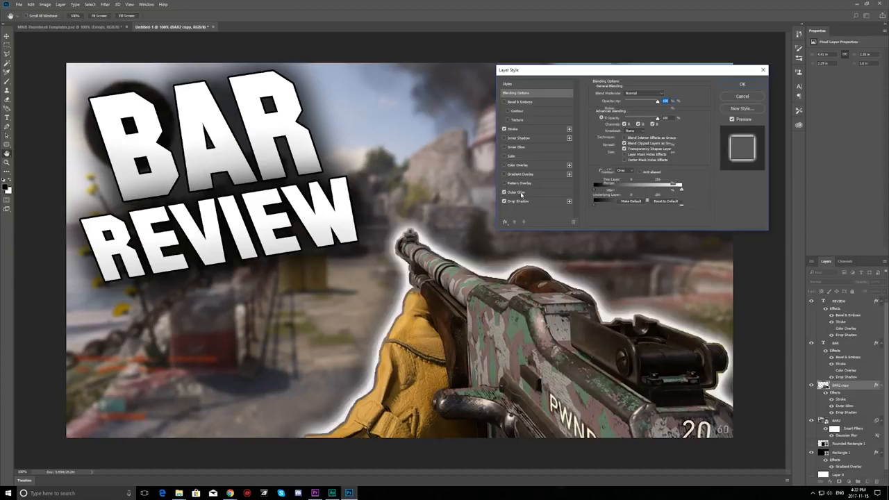
pyautogui.click(520, 194)
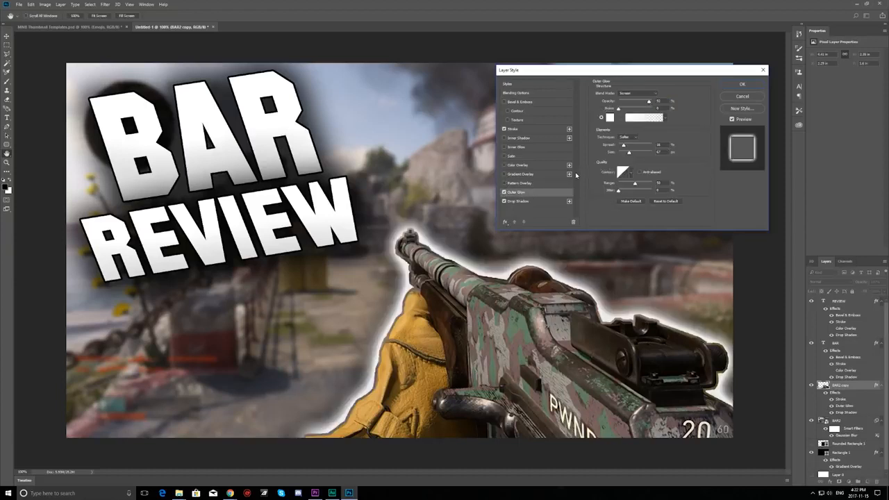
pyautogui.click(505, 193)
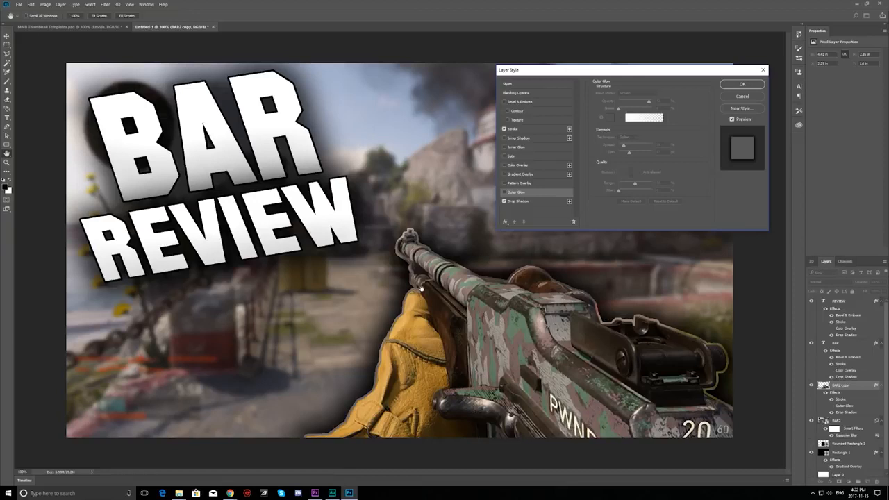
pyautogui.click(506, 192)
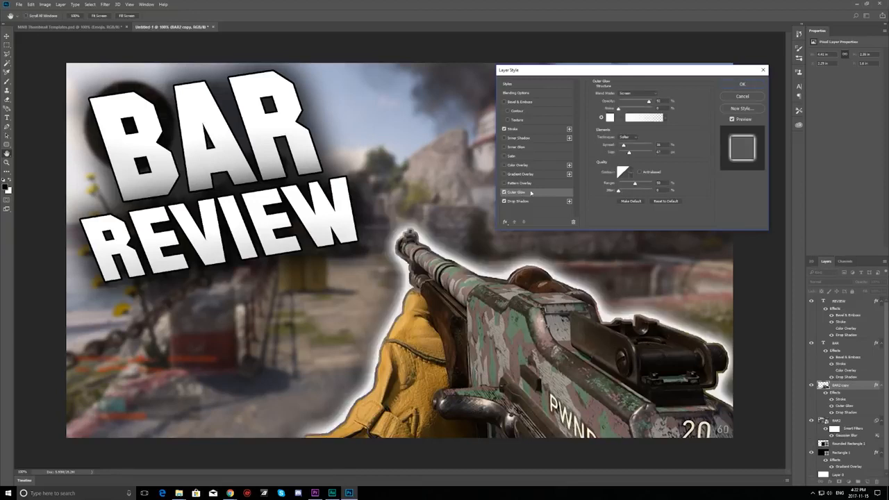
# Step: Change the gun cutout's outer glow colour to light green 99ff62
pyautogui.click(614, 118)
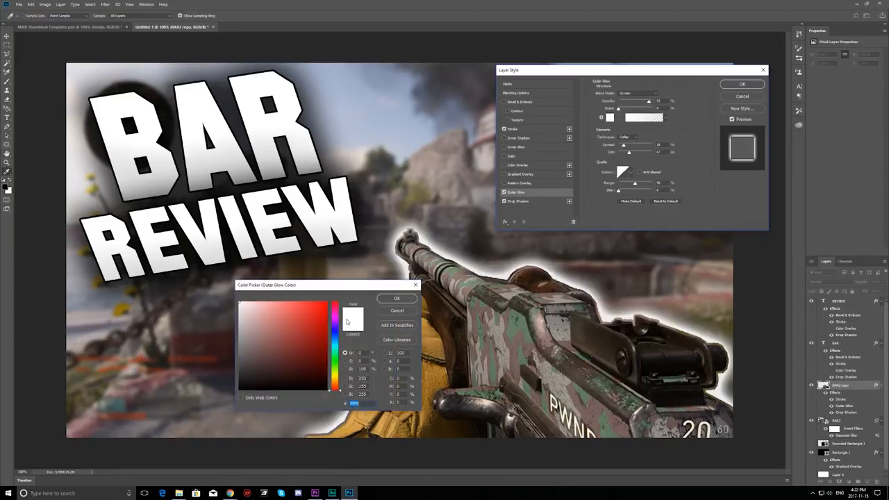
pyautogui.moveTo(344, 289); pyautogui.dragTo(504, 283)
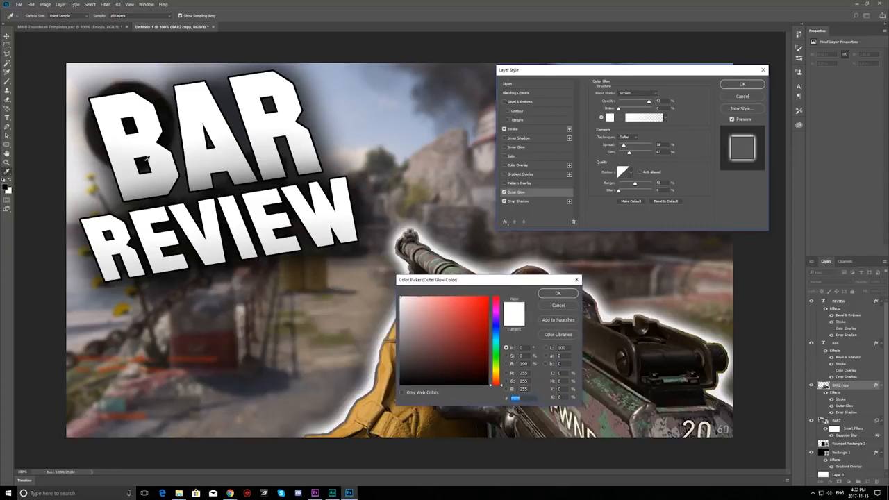
pyautogui.moveTo(498, 375); pyautogui.dragTo(497, 359)
pyautogui.click(486, 298)
pyautogui.moveTo(480, 284)
pyautogui.mouseDown()
pyautogui.moveTo(563, 283)
pyautogui.moveTo(528, 353)
pyautogui.moveTo(502, 291)
pyautogui.moveTo(496, 307)
pyautogui.moveTo(458, 303)
pyautogui.moveTo(477, 304)
pyautogui.mouseUp()
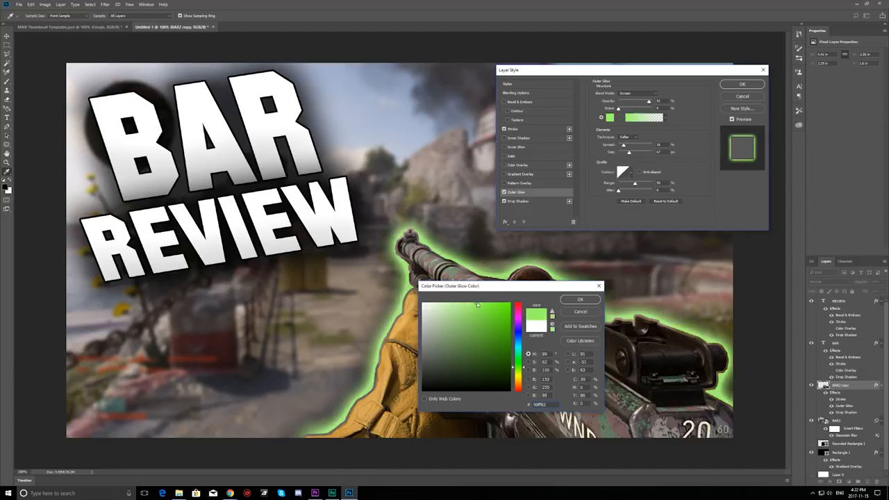
pyautogui.moveTo(526, 290); pyautogui.dragTo(578, 278)
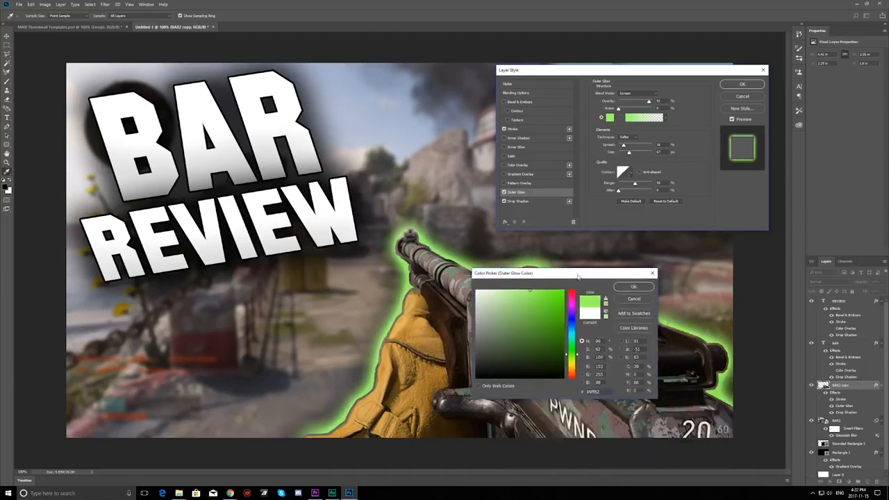
pyautogui.click(630, 289)
# Step: Enlarge the green outer glow to about 100 px and slightly reduce its spread
pyautogui.moveTo(630, 151); pyautogui.dragTo(640, 153)
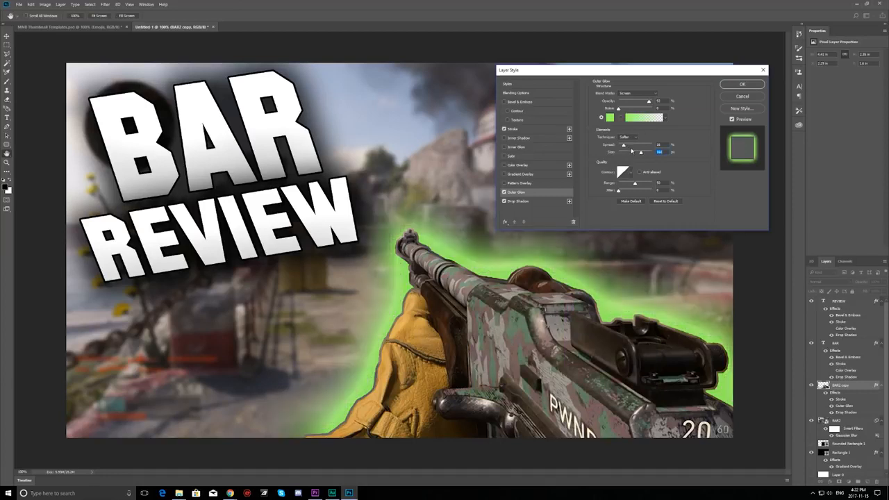
pyautogui.click(624, 146)
pyautogui.moveTo(623, 146); pyautogui.dragTo(621, 148)
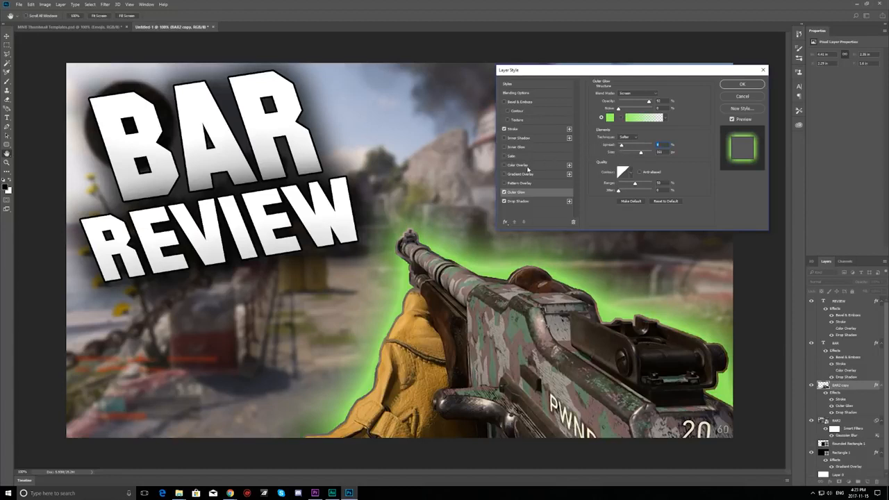
# Step: Set the blend mode of the gun cutout's stroke to Normal
pyautogui.click(556, 128)
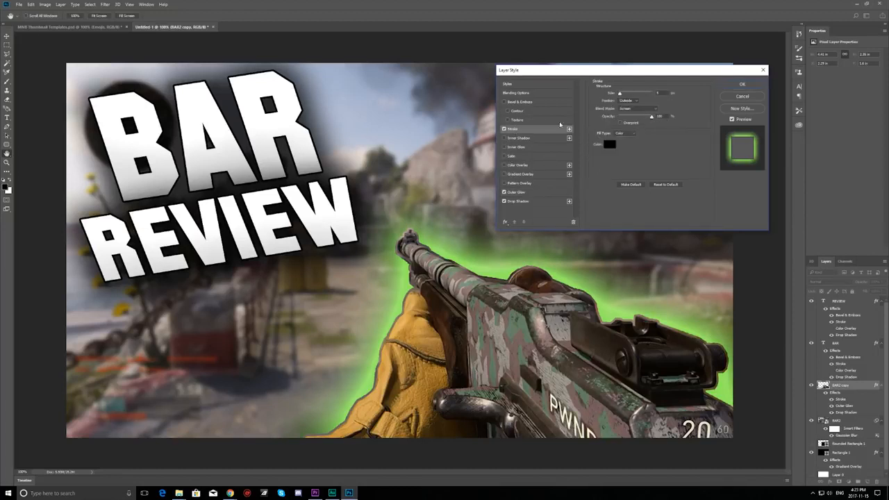
pyautogui.click(633, 109)
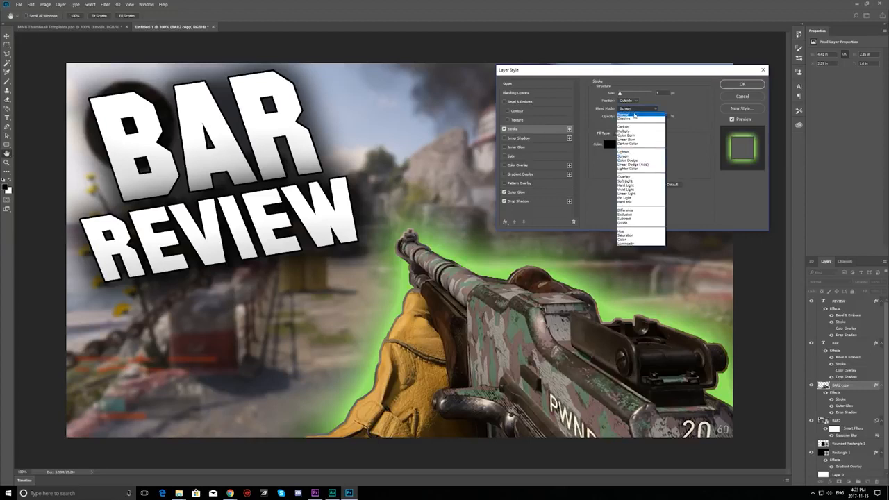
pyautogui.click(632, 115)
# Step: Recolour the gun cutout's stroke to yellow-green baff00, thicken it slightly, and apply the layer style
pyautogui.click(610, 145)
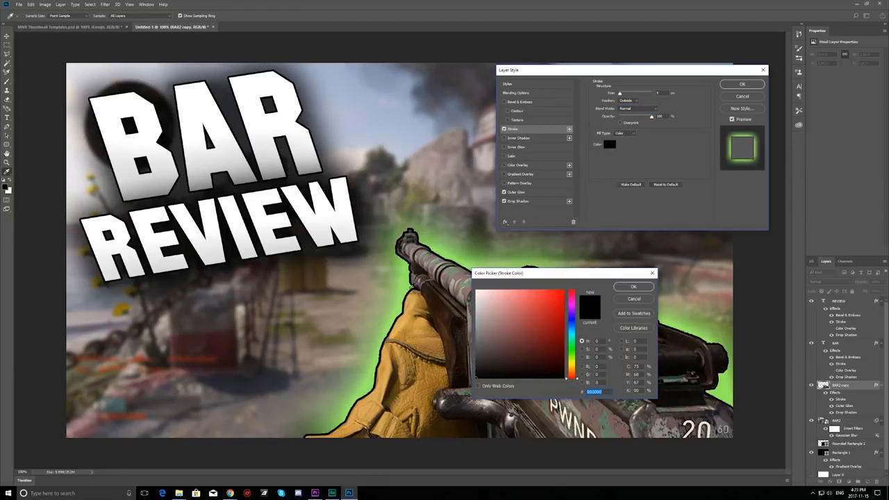
pyautogui.click(411, 286)
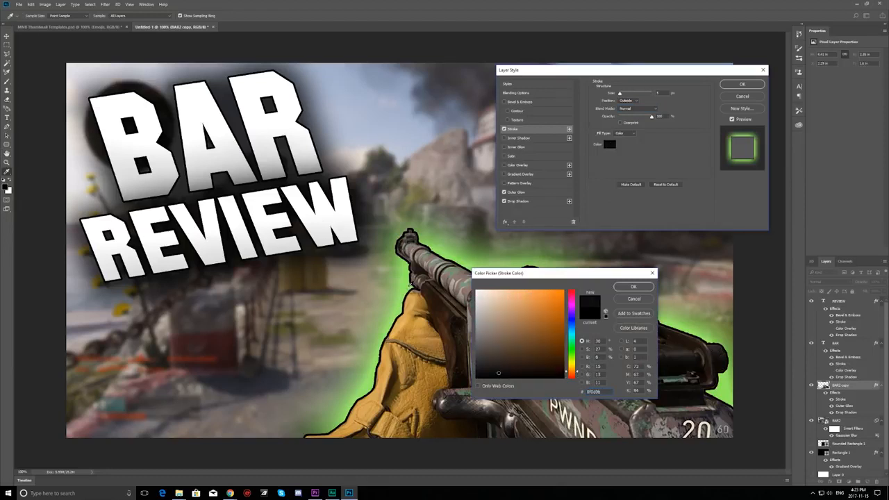
pyautogui.click(572, 351)
pyautogui.moveTo(559, 297); pyautogui.dragTo(578, 243)
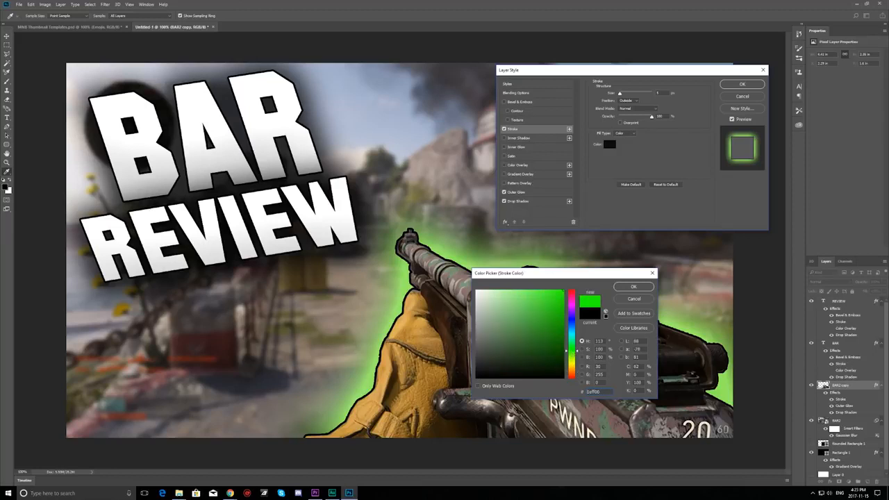
pyautogui.moveTo(550, 275)
pyautogui.mouseDown()
pyautogui.moveTo(205, 204)
pyautogui.moveTo(172, 213)
pyautogui.mouseUp()
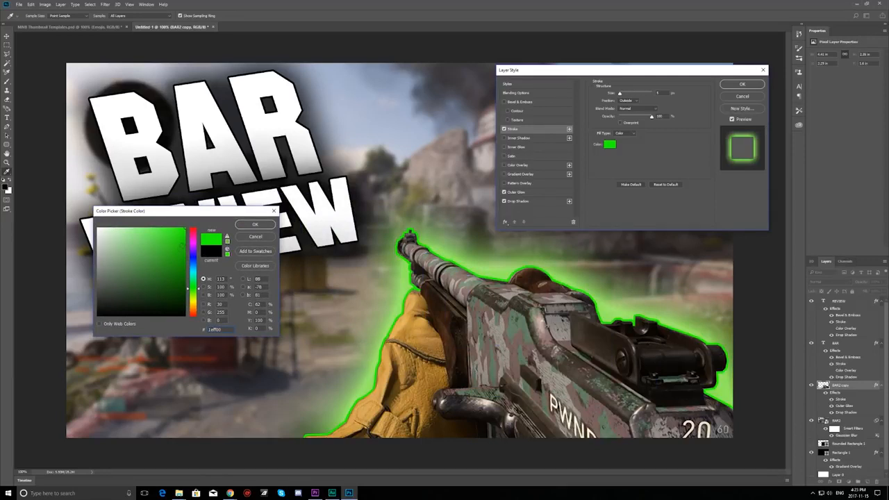
pyautogui.moveTo(182, 246)
pyautogui.mouseDown()
pyautogui.moveTo(182, 272)
pyautogui.moveTo(191, 227)
pyautogui.mouseUp()
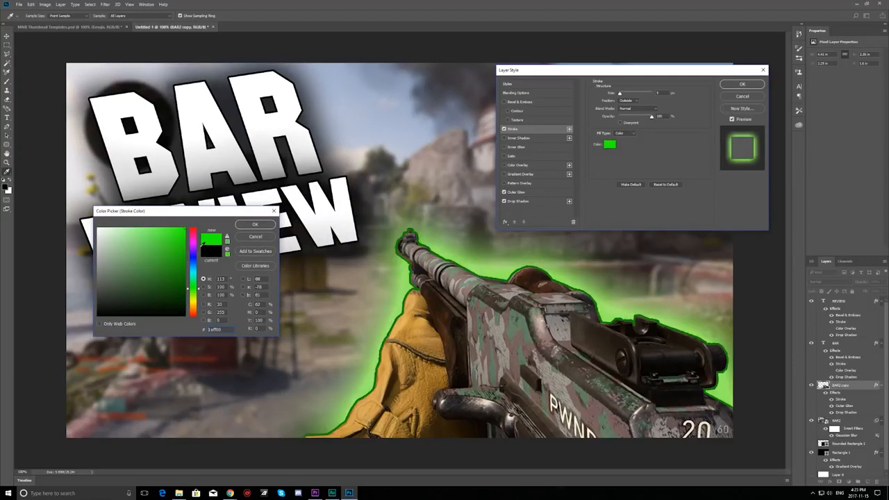
pyautogui.moveTo(195, 287); pyautogui.dragTo(195, 298)
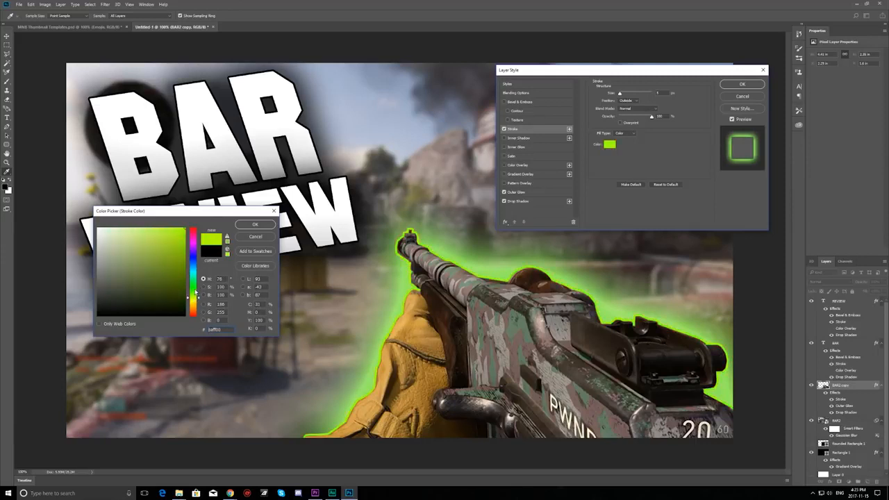
pyautogui.click(240, 225)
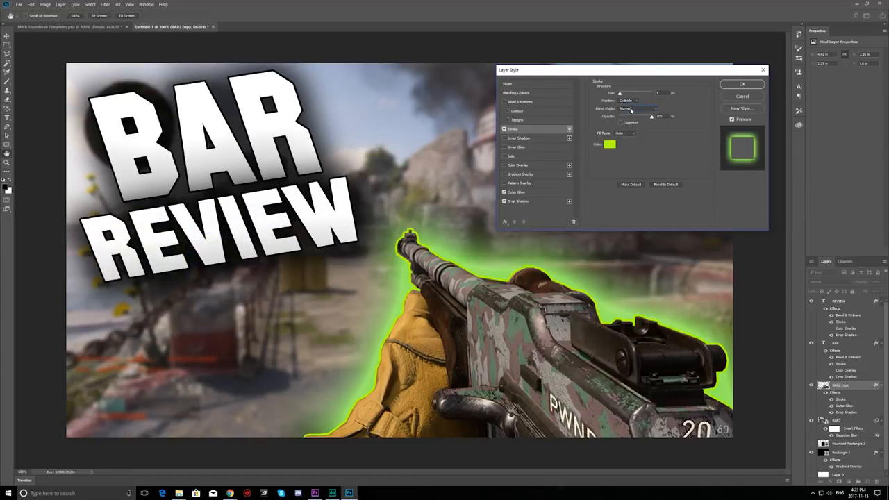
pyautogui.moveTo(621, 95); pyautogui.dragTo(622, 96)
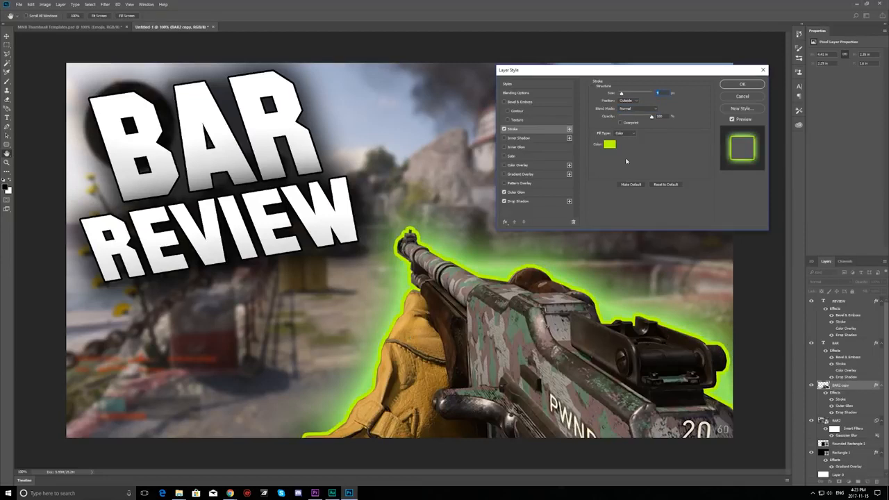
pyautogui.click(731, 85)
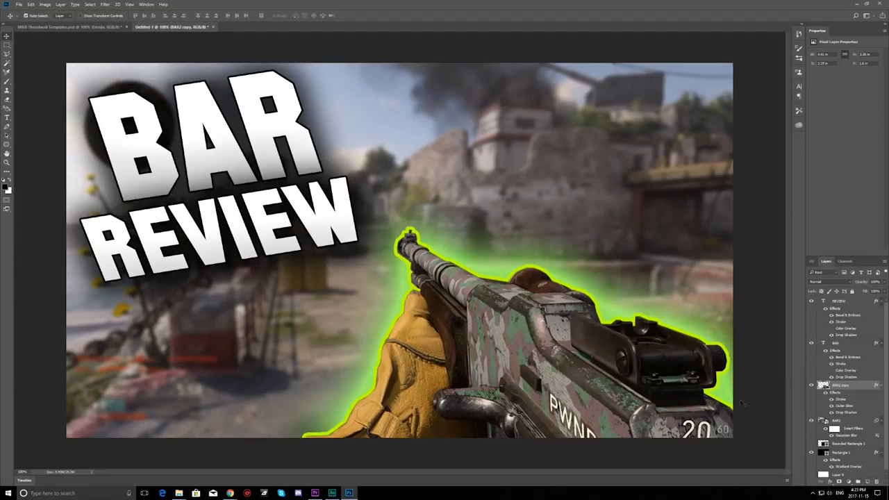
# Step: Check how the thumbnail reads at small zoom levels of 30%, 33%, 10% and 11%, and return to 100%
pyautogui.click(23, 471)
pyautogui.write('30')
pyautogui.press('Return')
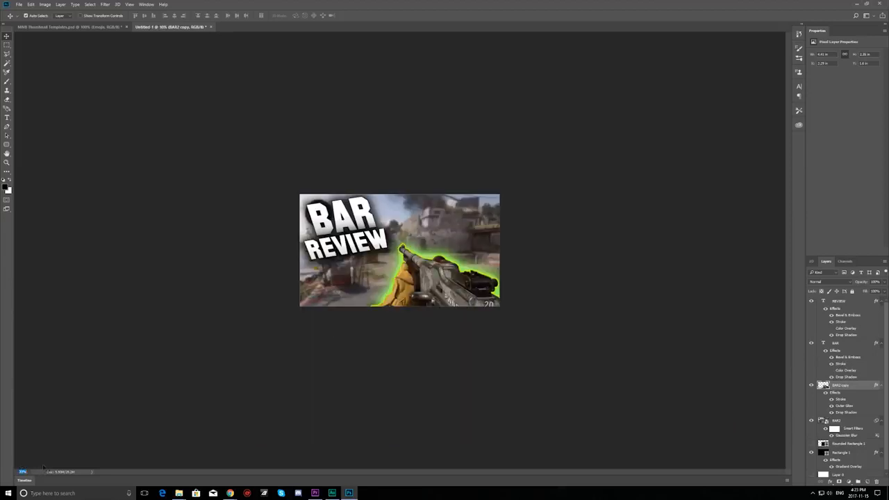
pyautogui.write('33')
pyautogui.press('Return')
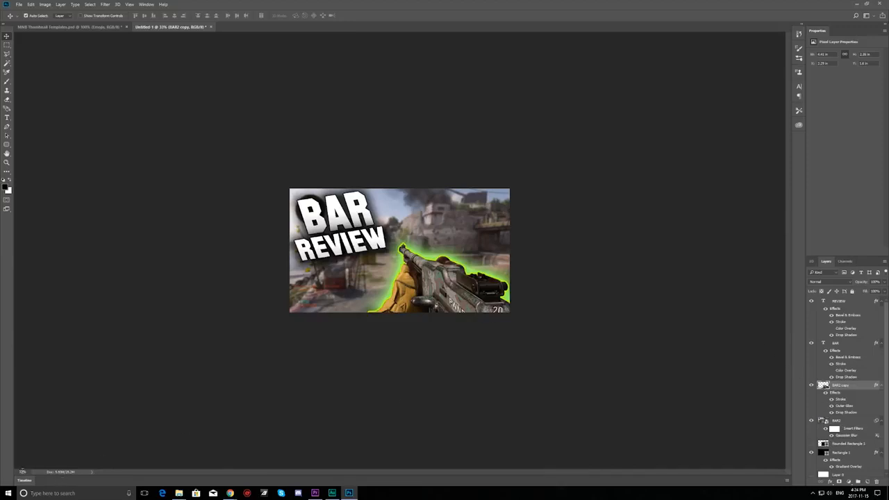
pyautogui.write('10')
pyautogui.press('Return')
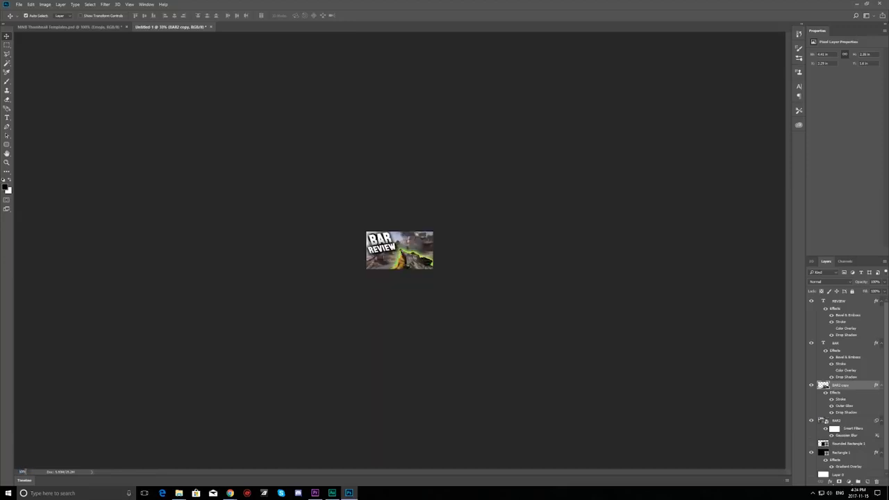
pyautogui.press('Up')
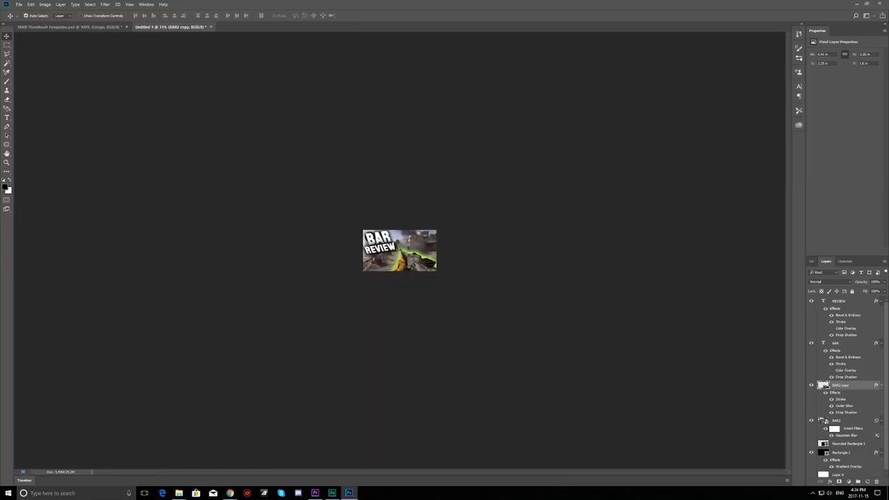
pyautogui.write('100')
pyautogui.press('Return')
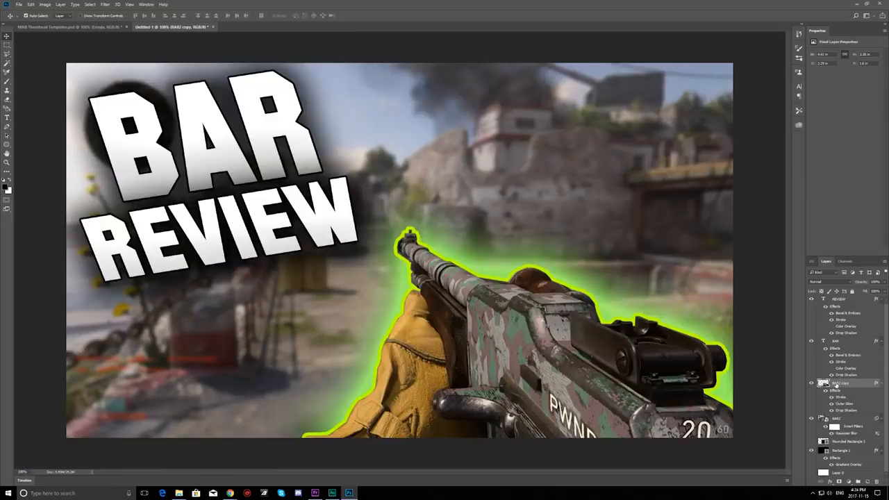
# Step: Colorize the blurred BAR2 background layer green with a Hue/Saturation adjustment at hue 112 and saturation 25
pyautogui.click(834, 419)
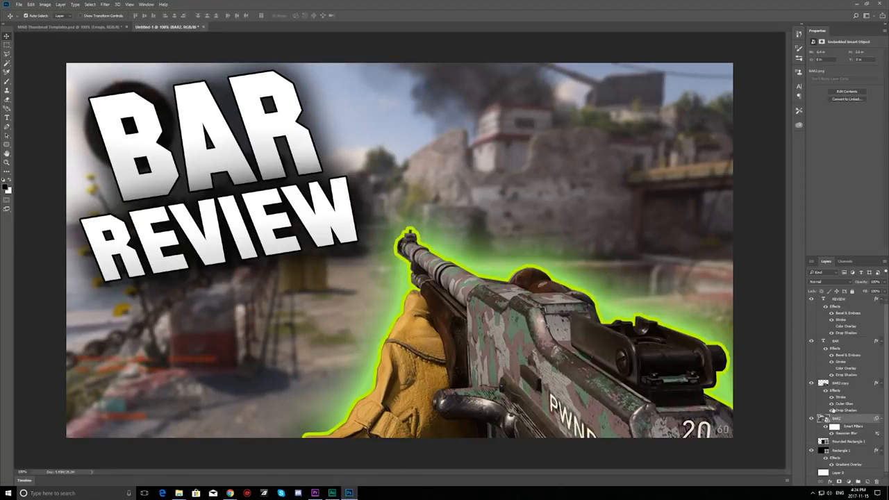
pyautogui.click(812, 419)
pyautogui.click(812, 419)
pyautogui.click(45, 4)
pyautogui.moveTo(76, 22)
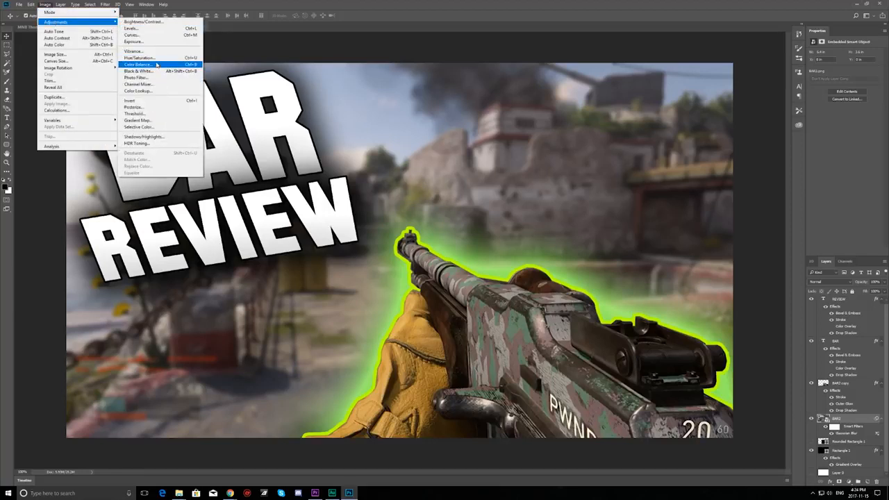
pyautogui.click(160, 59)
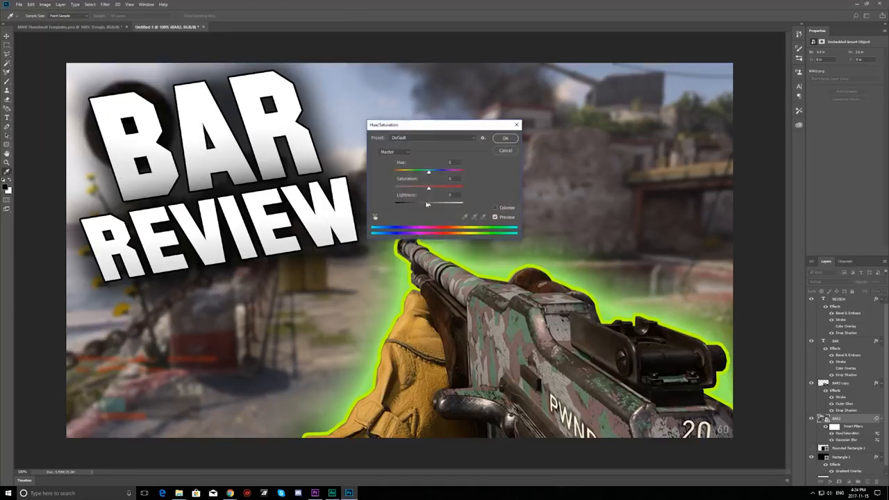
pyautogui.moveTo(427, 174)
pyautogui.mouseDown()
pyautogui.moveTo(403, 172)
pyautogui.moveTo(438, 175)
pyautogui.moveTo(428, 172)
pyautogui.mouseUp()
pyautogui.click(496, 208)
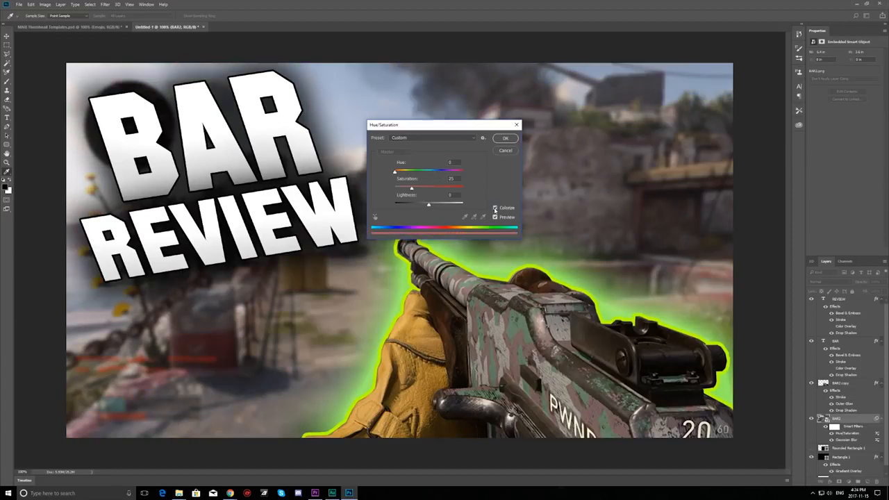
pyautogui.moveTo(420, 172); pyautogui.dragTo(413, 171)
pyautogui.moveTo(413, 131); pyautogui.dragTo(603, 174)
pyautogui.moveTo(604, 214); pyautogui.dragTo(607, 217)
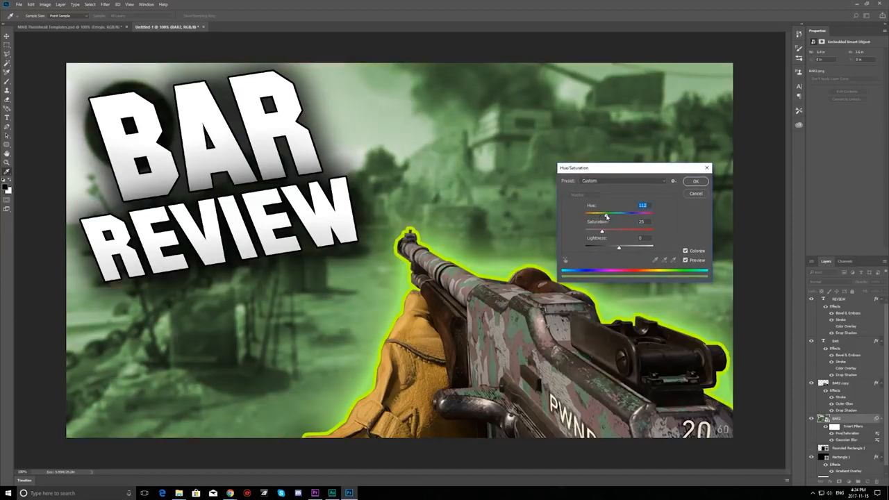
pyautogui.moveTo(594, 168); pyautogui.dragTo(482, 153)
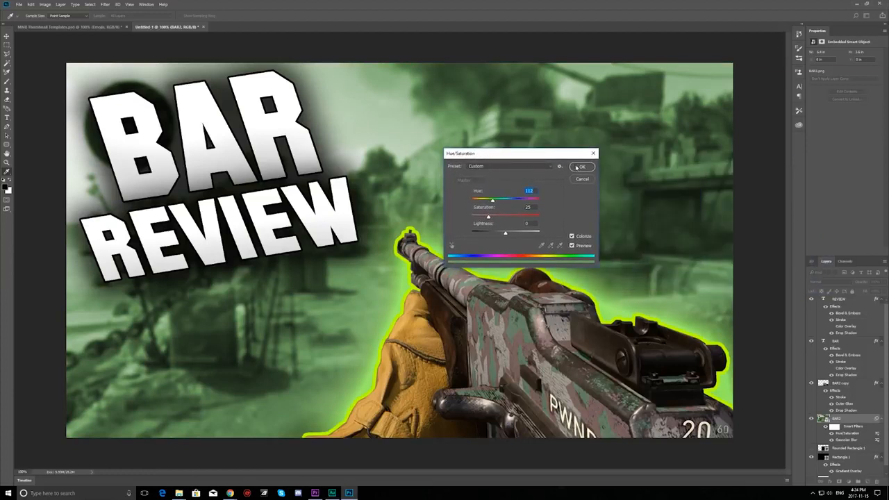
pyautogui.click(579, 167)
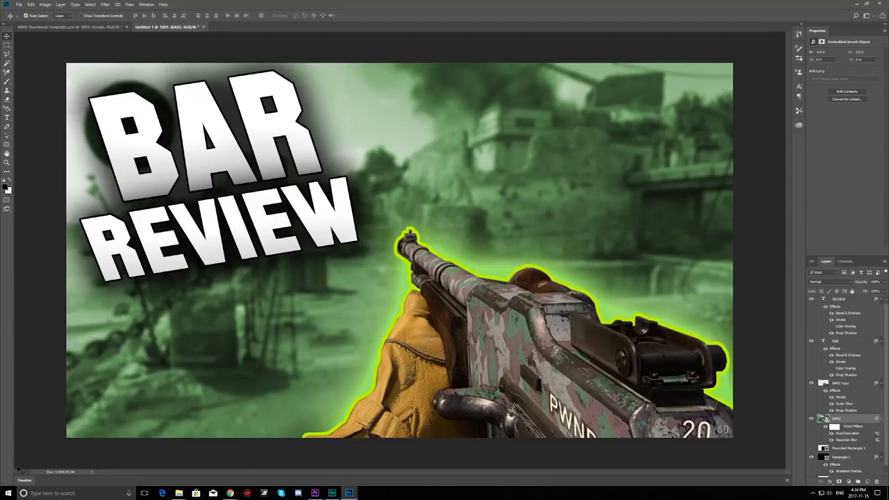
# Step: Check the green-tinted thumbnail at 20% zoom and return to 100%
pyautogui.press('Return')
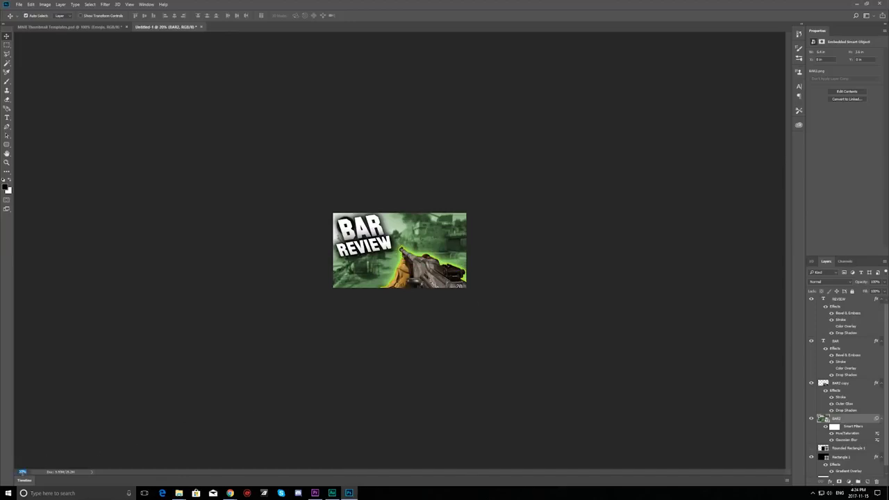
pyautogui.write('100')
pyautogui.press('Return')
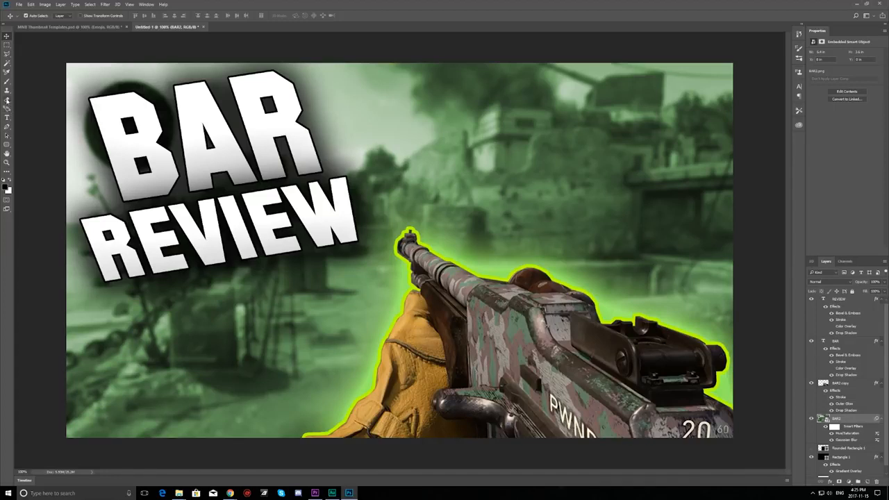
# Step: Add a Gradient Overlay to the REVIEW text layer using the Orange, Yellow, Orange preset
pyautogui.scroll(-1, 842, 353)
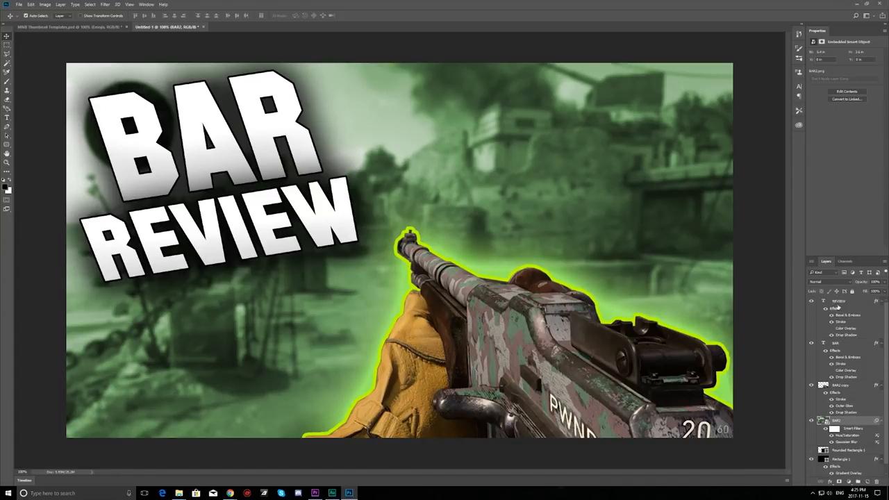
pyautogui.click(837, 306)
pyautogui.click(830, 483)
pyautogui.click(849, 397)
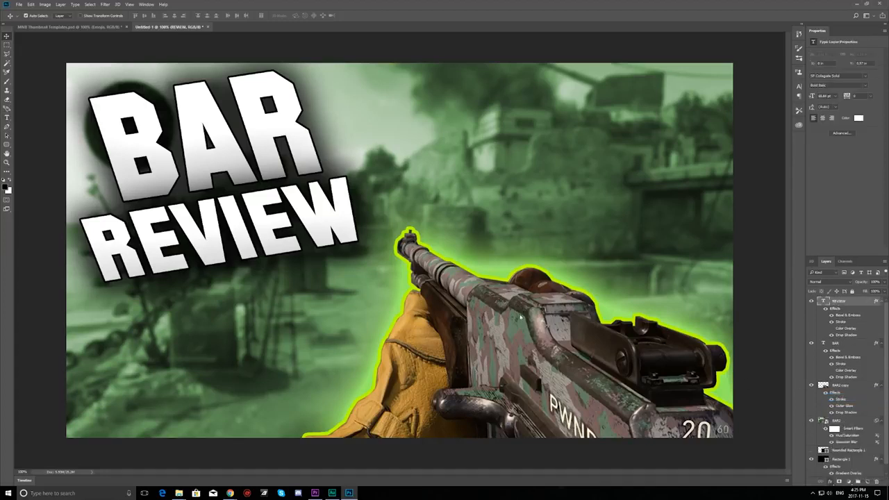
pyautogui.click(504, 201)
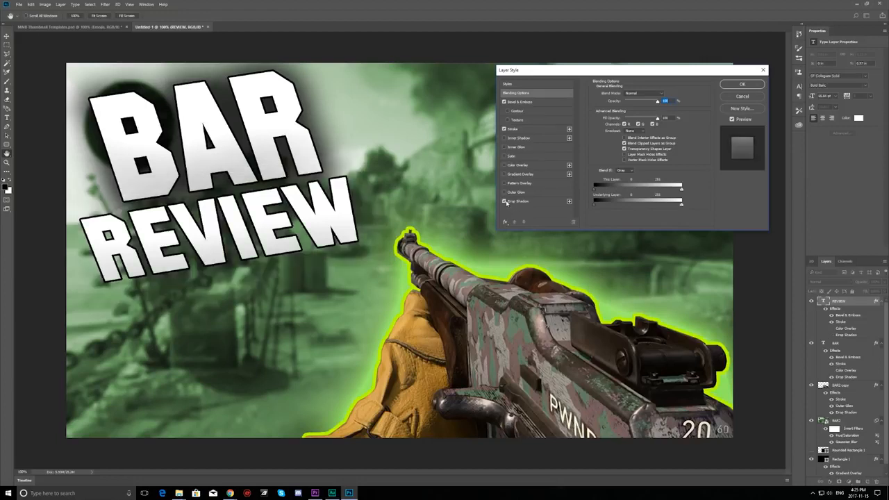
pyautogui.click(505, 200)
pyautogui.click(519, 200)
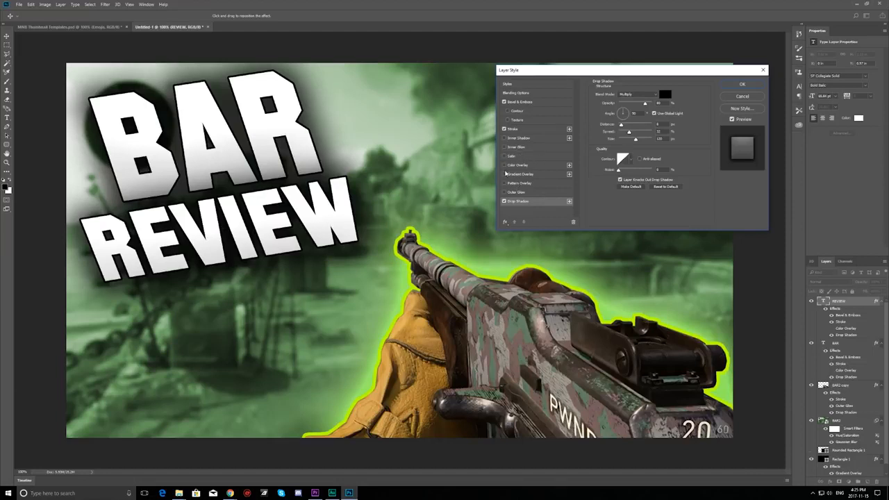
pyautogui.click(505, 174)
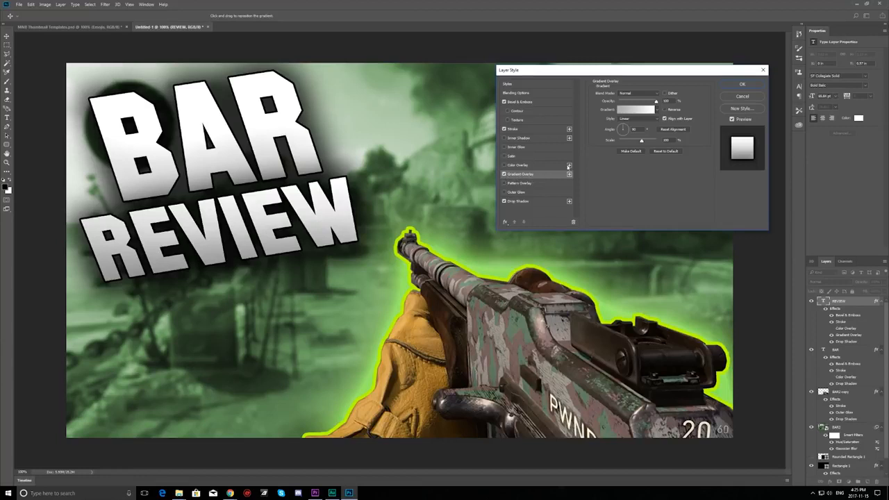
pyautogui.click(629, 110)
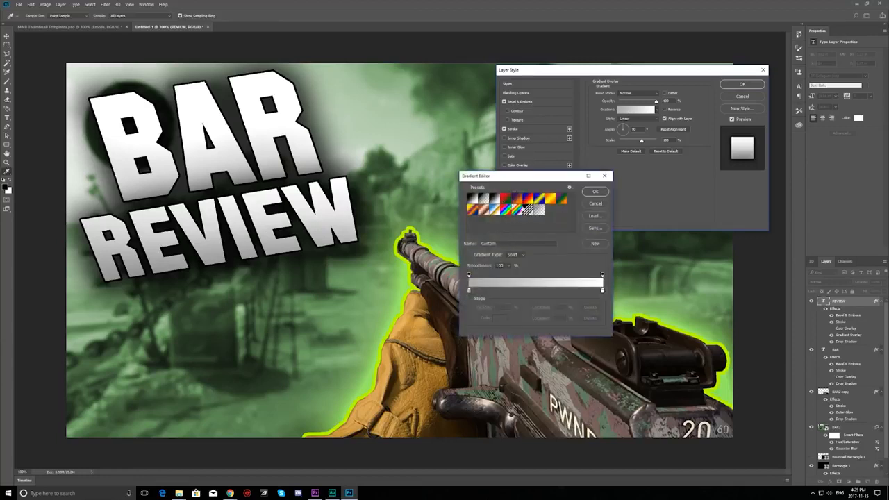
pyautogui.click(552, 201)
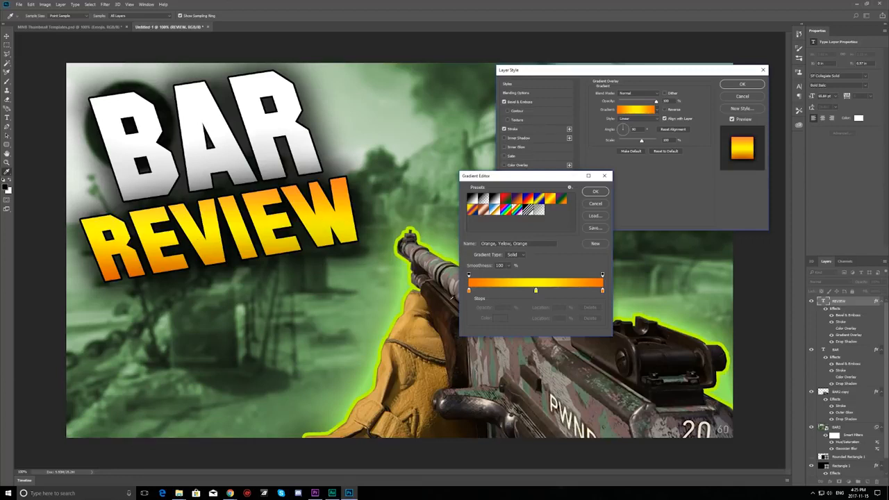
# Step: Recolor the starting color stop of the REVIEW text's gradient to a dark green with hue 104 and saturation 100%
pyautogui.doubleClick(469, 290)
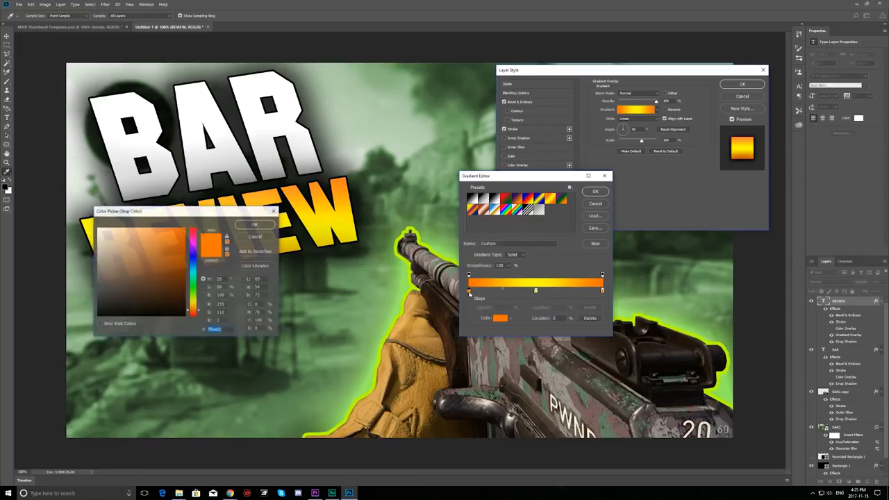
pyautogui.moveTo(183, 219); pyautogui.dragTo(576, 194)
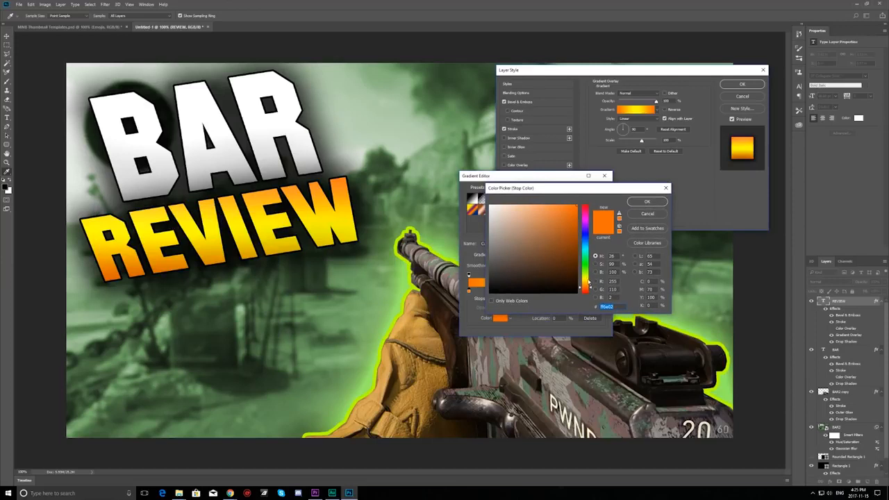
pyautogui.moveTo(589, 284); pyautogui.dragTo(587, 269)
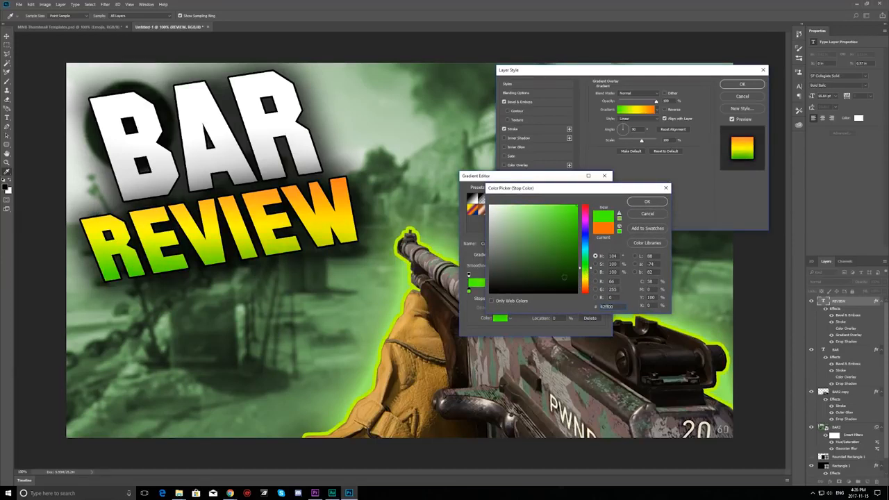
pyautogui.moveTo(581, 274); pyautogui.dragTo(582, 246)
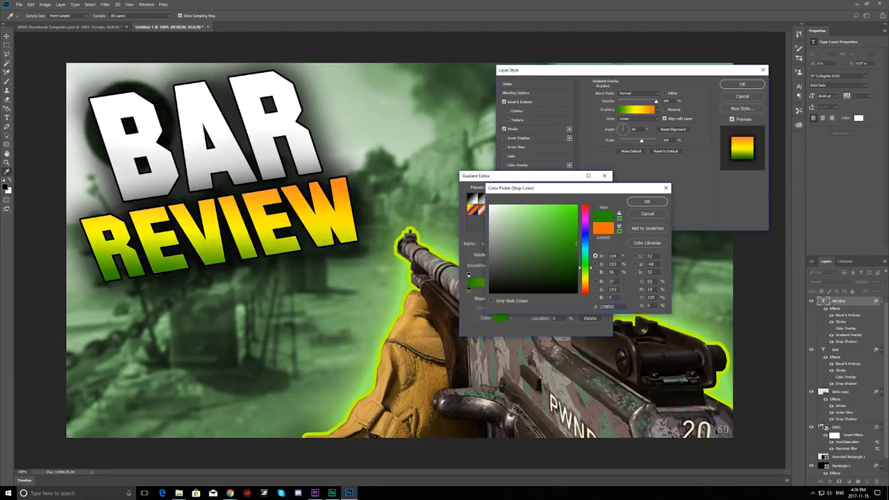
pyautogui.click(555, 245)
pyautogui.moveTo(556, 246); pyautogui.dragTo(585, 234)
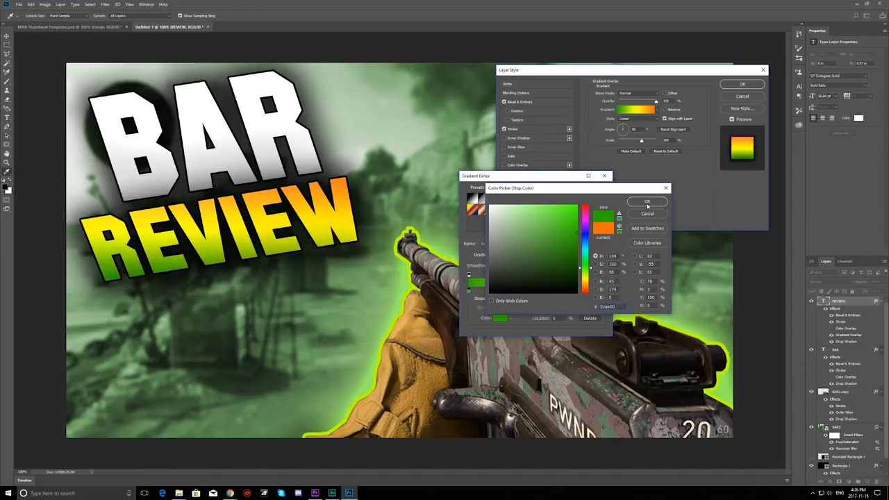
pyautogui.click(574, 241)
pyautogui.click(647, 202)
# Step: Recolor the gradient's middle stop to a brighter green with hue 100, saturation 100% and brightness 93%
pyautogui.doubleClick(536, 292)
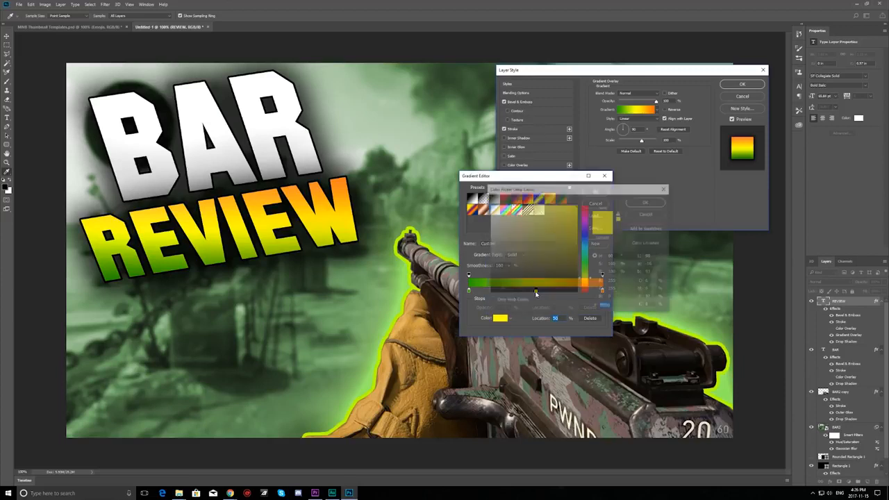
pyautogui.click(587, 270)
pyautogui.click(576, 233)
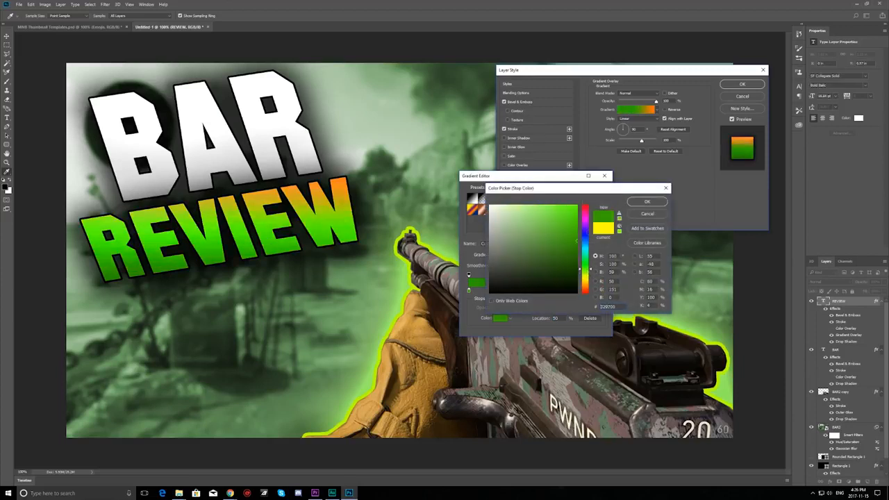
pyautogui.moveTo(576, 234); pyautogui.dragTo(576, 214)
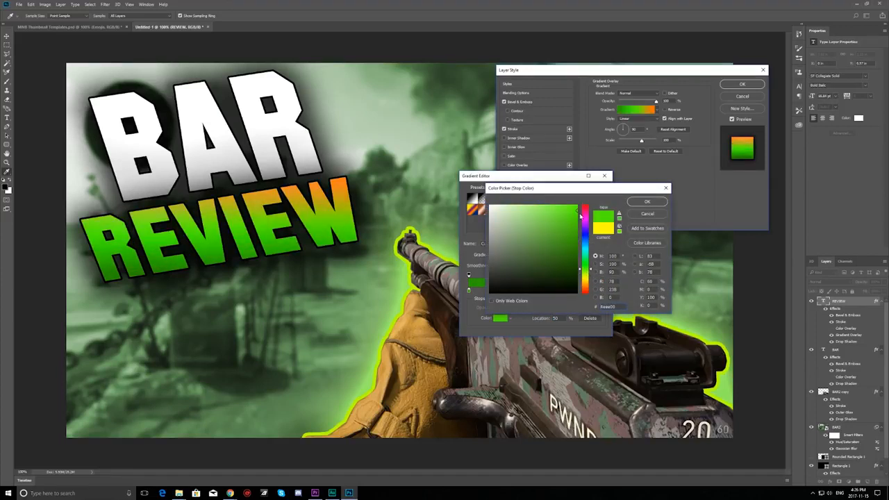
pyautogui.click(634, 202)
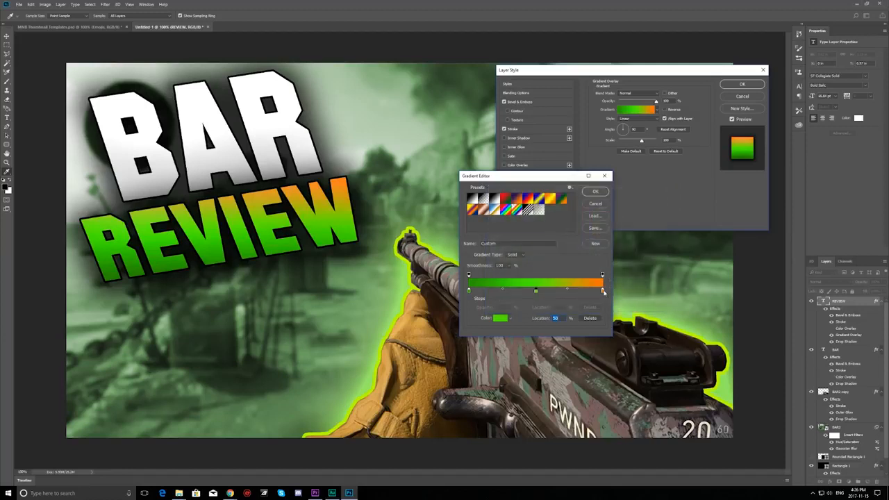
# Step: Recolor the gradient's end stop to white and accept the customized gradient
pyautogui.doubleClick(602, 294)
pyautogui.click(497, 210)
pyautogui.moveTo(498, 210); pyautogui.dragTo(477, 178)
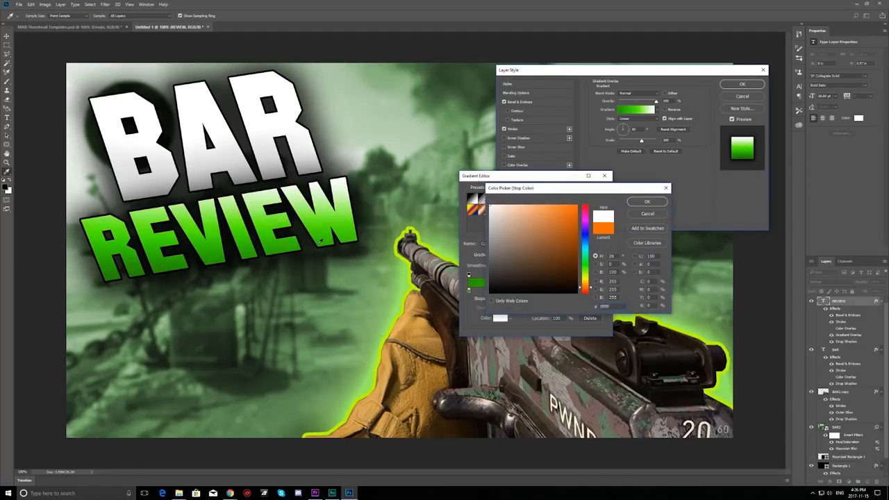
pyautogui.moveTo(498, 191); pyautogui.dragTo(521, 189)
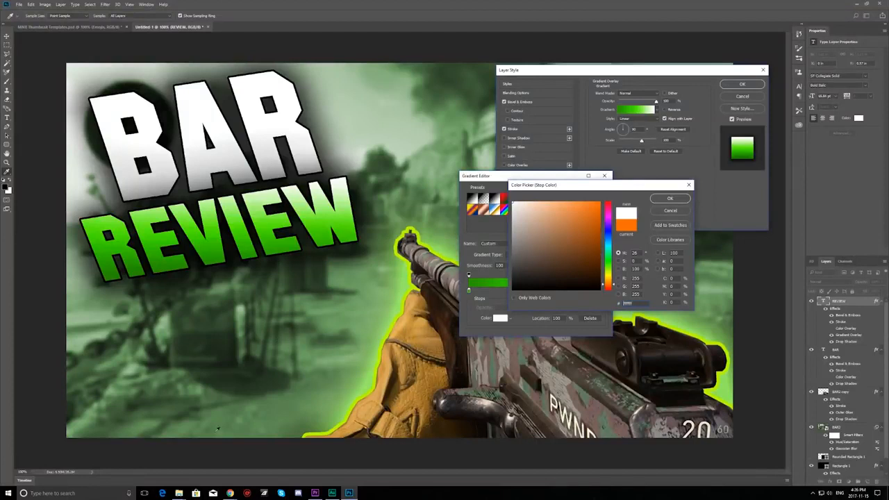
pyautogui.moveTo(555, 185); pyautogui.dragTo(504, 205)
pyautogui.click(624, 220)
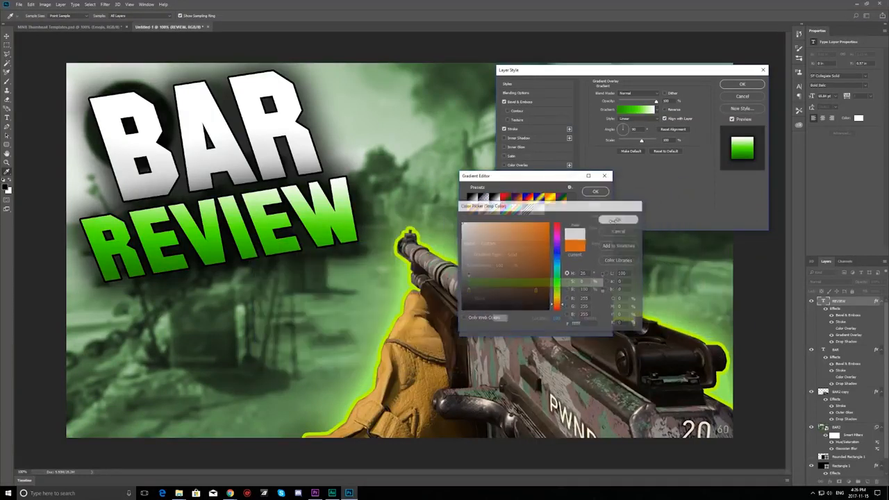
pyautogui.click(594, 194)
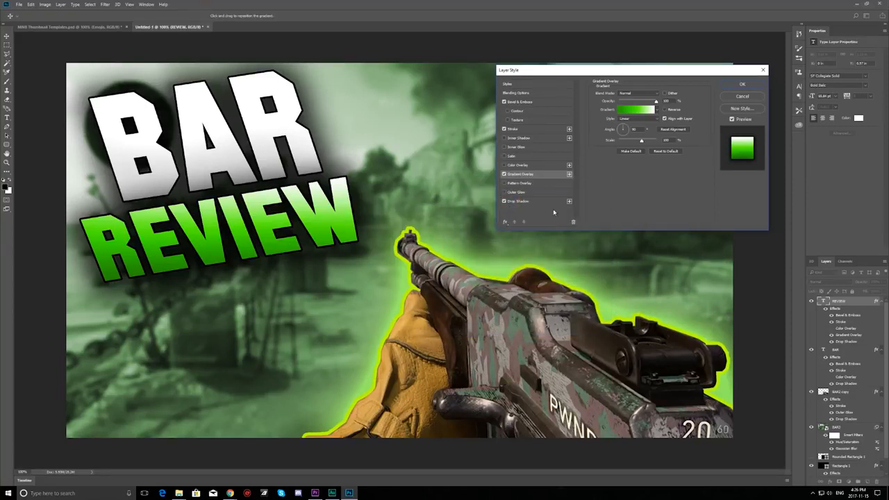
# Step: Compare the REVIEW text without and with its Gradient Overlay, and apply the layer style with the overlay enabled
pyautogui.moveTo(546, 74); pyautogui.dragTo(529, 230)
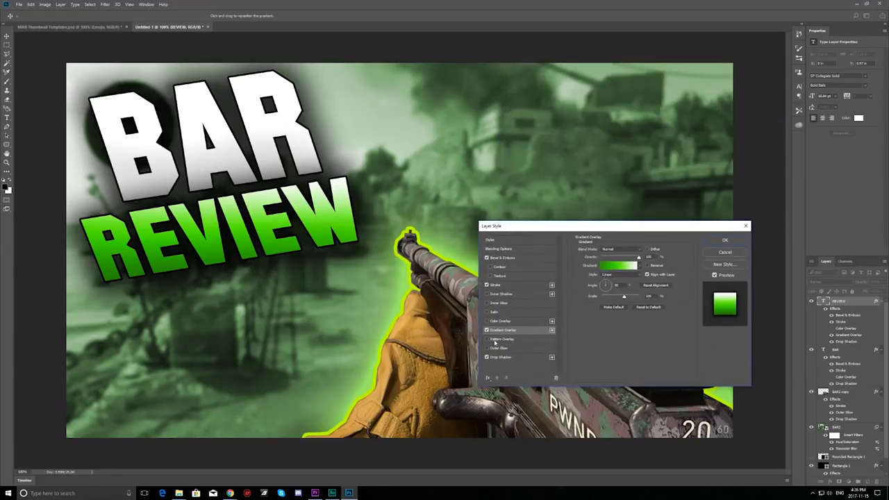
pyautogui.click(487, 331)
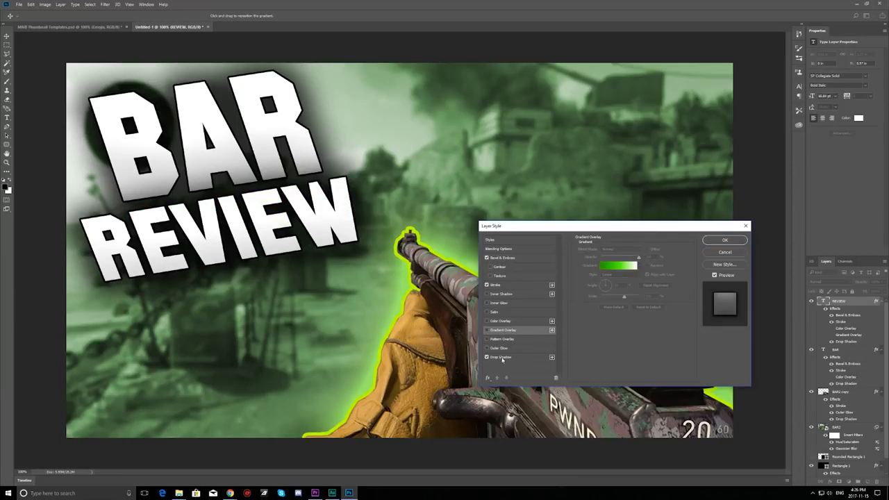
pyautogui.click(488, 330)
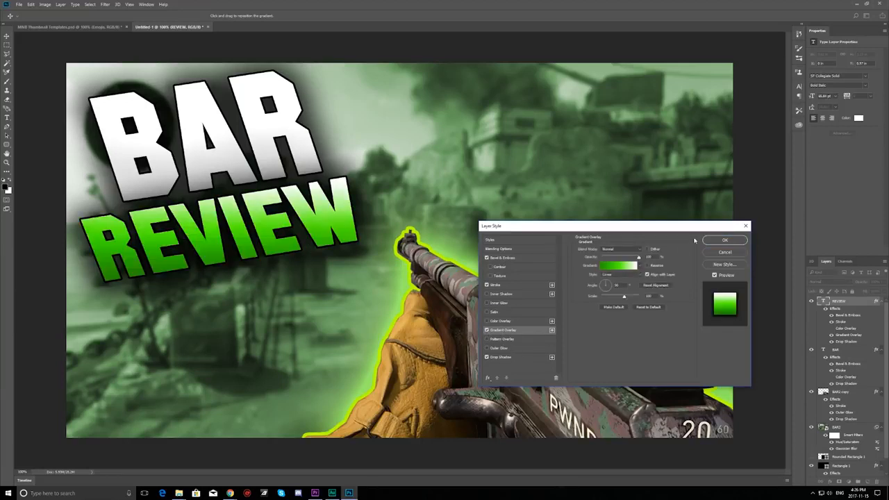
pyautogui.click(722, 240)
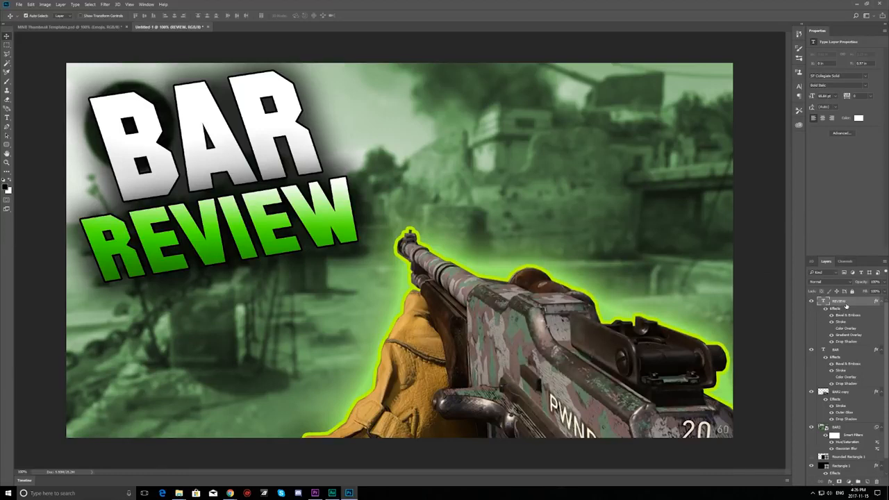
# Step: Copy the REVIEW layer's style and paste it onto the BAR text layer
pyautogui.rightClick(846, 305)
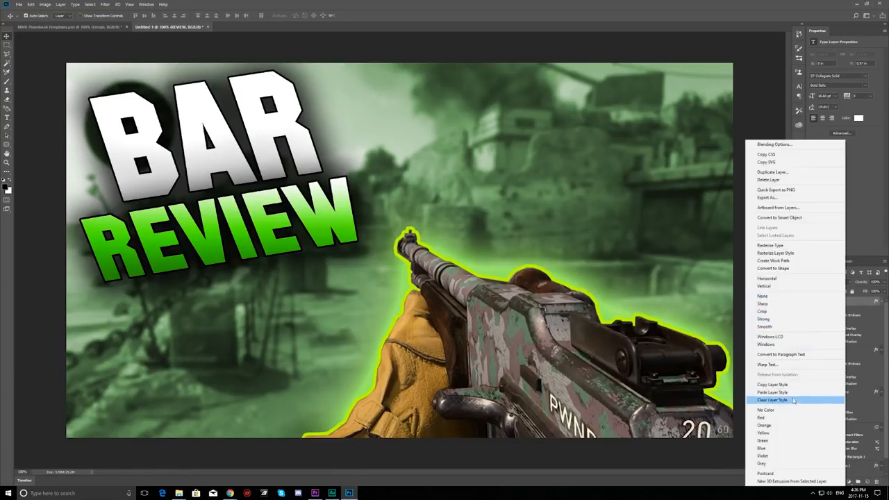
pyautogui.press('Escape')
pyautogui.click(849, 350)
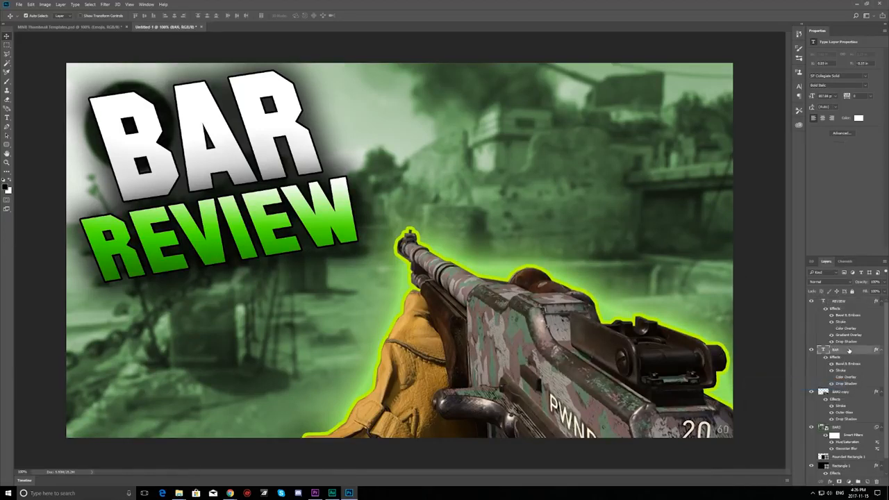
pyautogui.rightClick(849, 350)
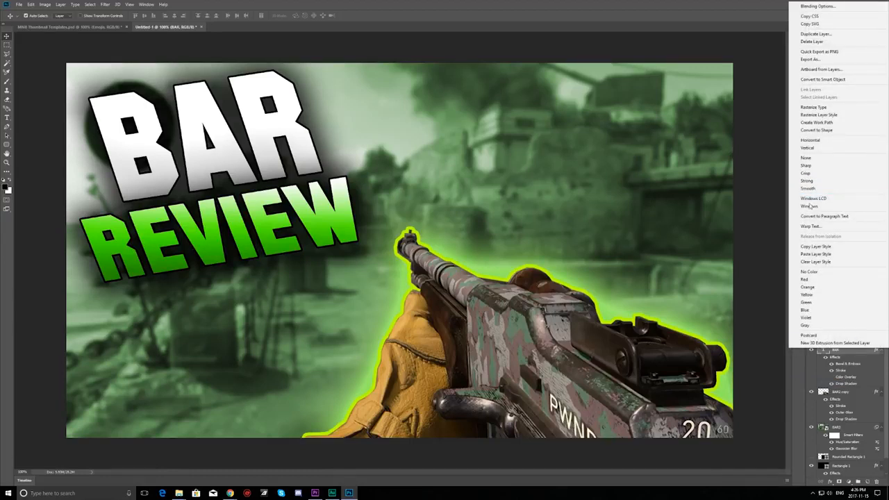
pyautogui.click(815, 254)
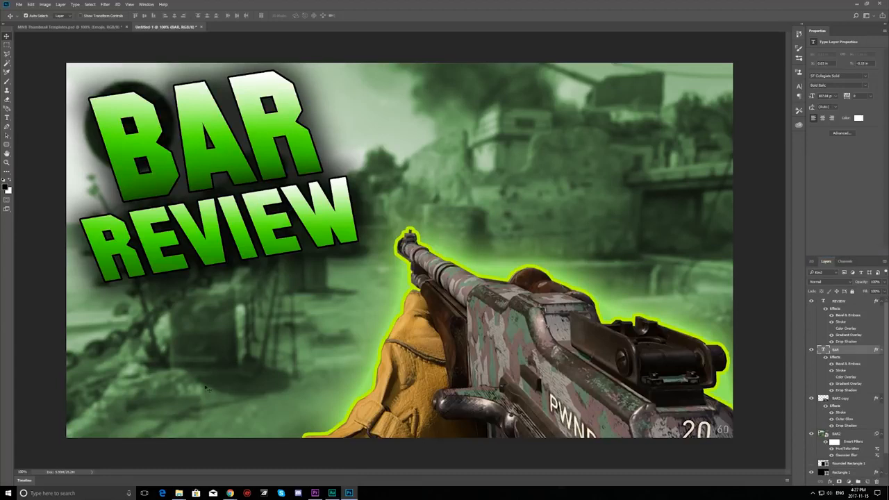
# Step: Check how the green-lettered thumbnail reads at 33% and 22% zoom, and return to 100%
pyautogui.write('100')
pyautogui.press('Return')
pyautogui.click(23, 471)
pyautogui.write('4')
pyautogui.write('33')
pyautogui.press('Return')
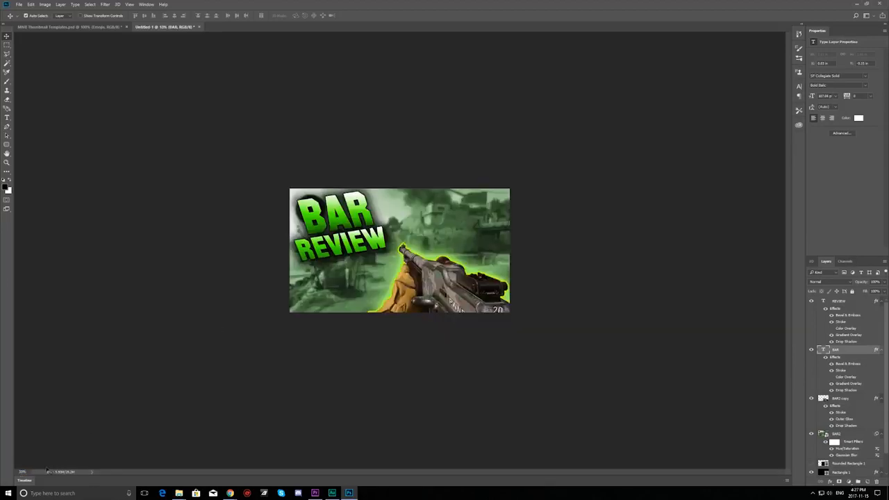
pyautogui.write('22')
pyautogui.press('Return')
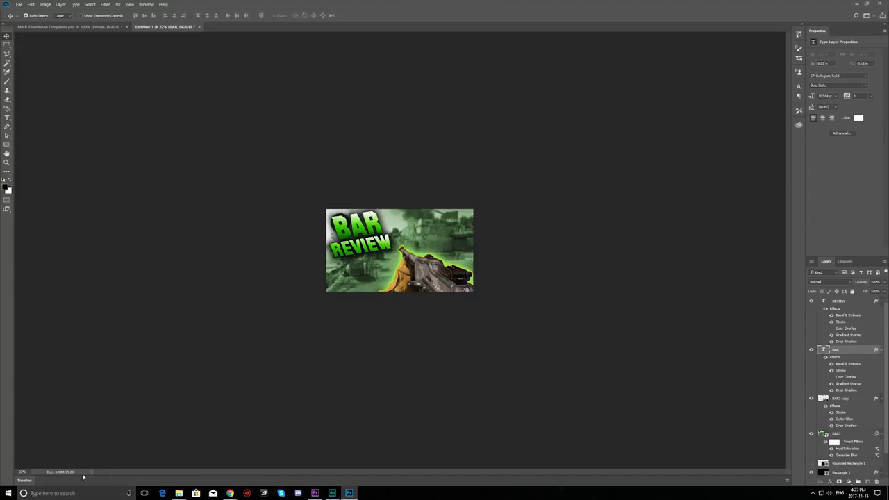
pyautogui.press('BackSpace')
pyautogui.write('100')
pyautogui.press('Return')
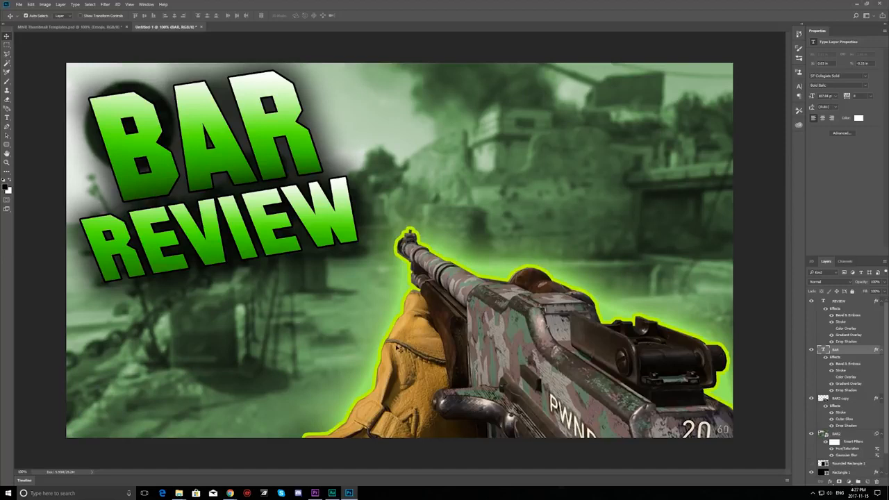
pyautogui.scroll(-1, 833, 389)
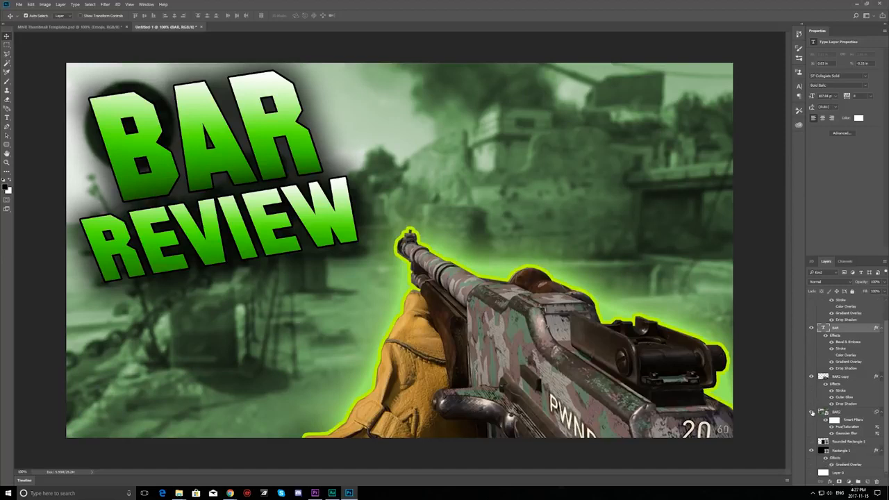
pyautogui.click(824, 410)
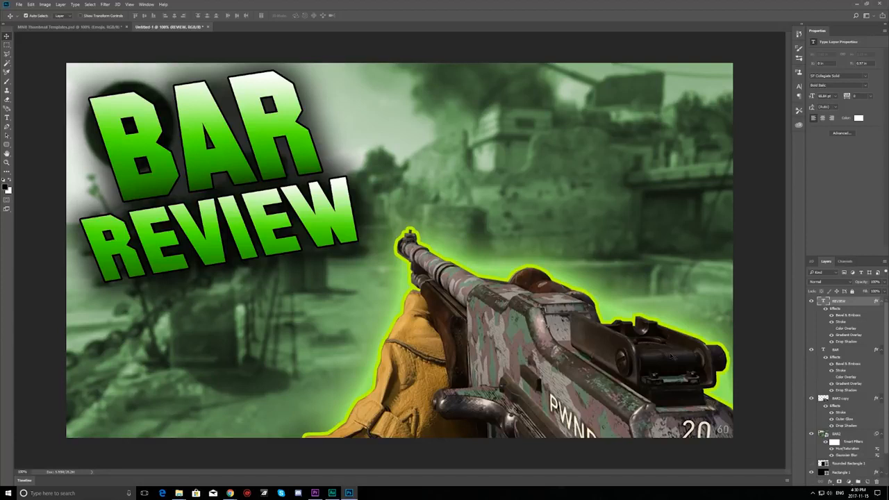
# Step: Add a Brightness/Contrast adjustment layer above the REVIEW layer with brightness -20 and contrast 44
pyautogui.click(850, 483)
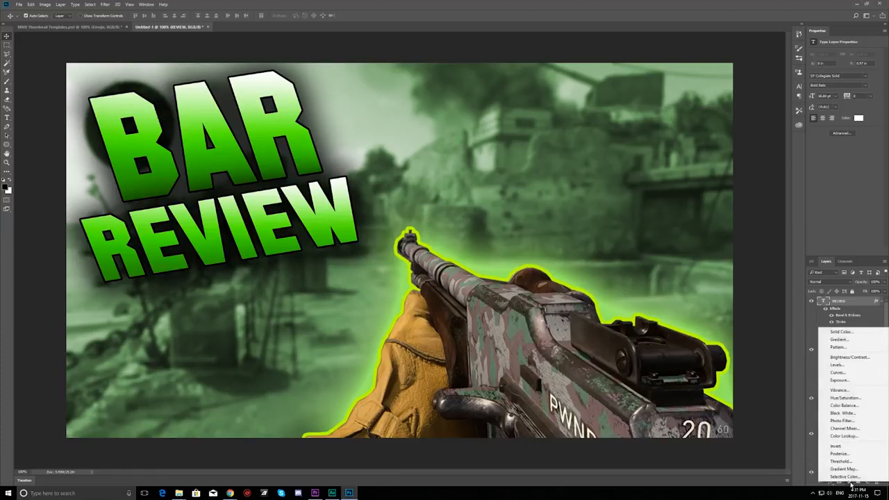
pyautogui.click(851, 484)
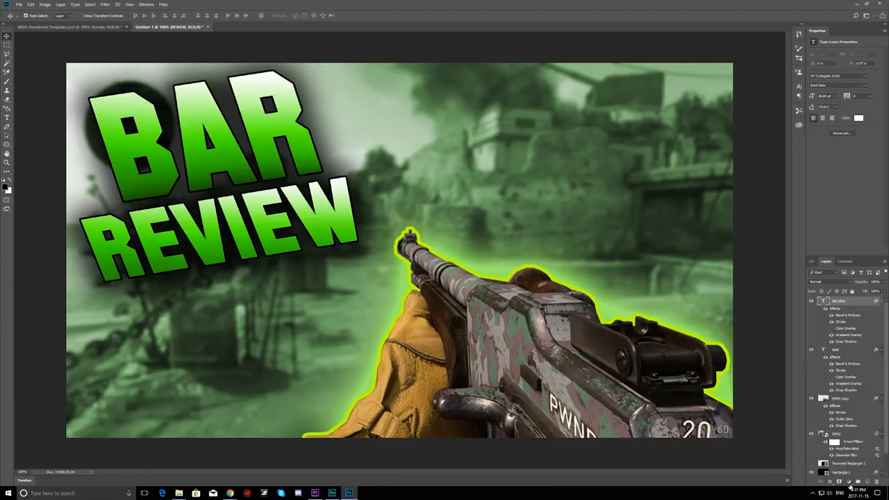
pyautogui.click(850, 485)
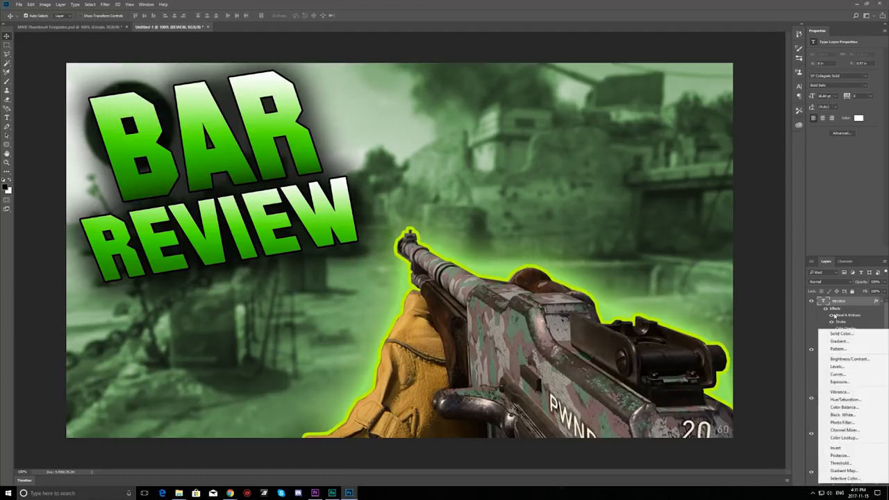
pyautogui.click(848, 360)
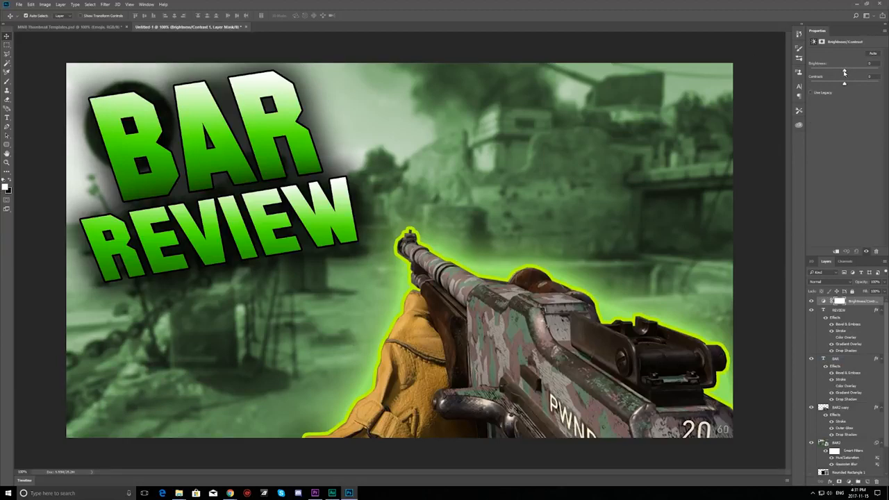
pyautogui.moveTo(845, 70); pyautogui.dragTo(860, 85)
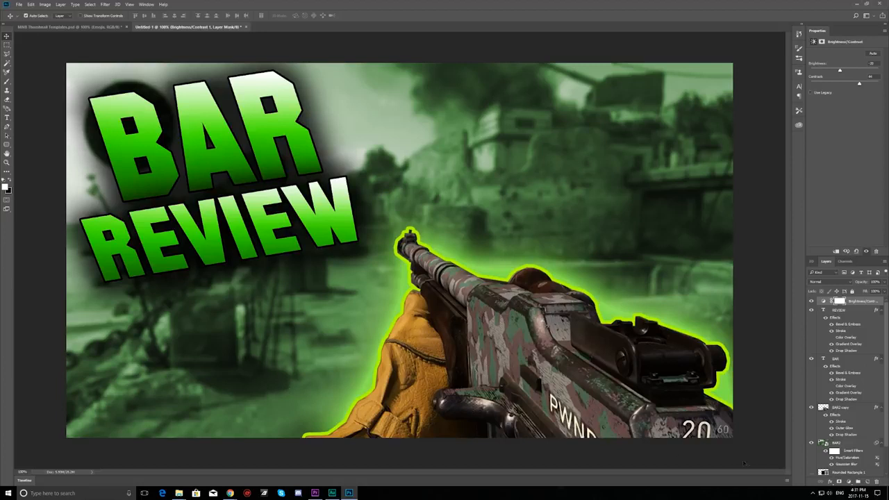
# Step: Add an Exposure adjustment layer above Brightness/Contrast with exposure +0.42 and a very slight negative offset
pyautogui.click(849, 484)
pyautogui.click(849, 484)
pyautogui.click(849, 485)
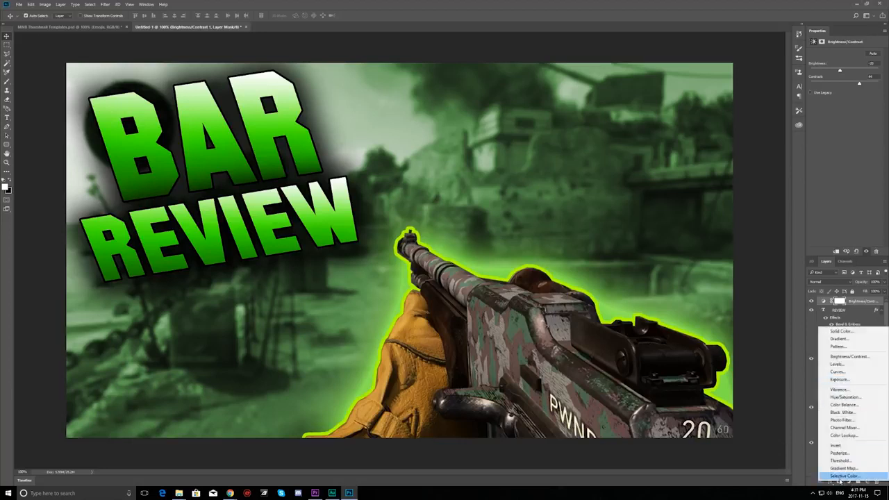
pyautogui.click(839, 380)
pyautogui.moveTo(843, 70)
pyautogui.mouseDown()
pyautogui.moveTo(873, 73)
pyautogui.moveTo(843, 72)
pyautogui.moveTo(851, 72)
pyautogui.moveTo(844, 85)
pyautogui.mouseUp()
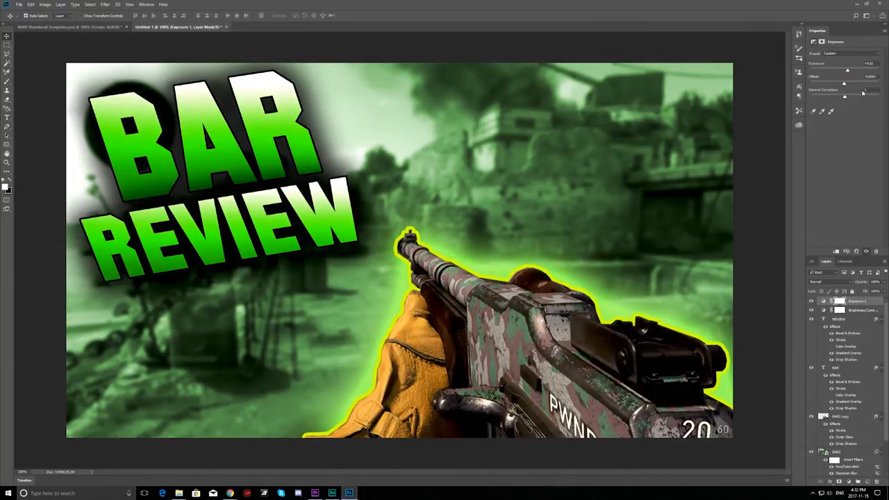
# Step: Compare the thumbnail with and without the Exposure and Brightness/Contrast adjustment layers by toggling their visibility
pyautogui.click(812, 302)
pyautogui.click(811, 302)
pyautogui.click(811, 302)
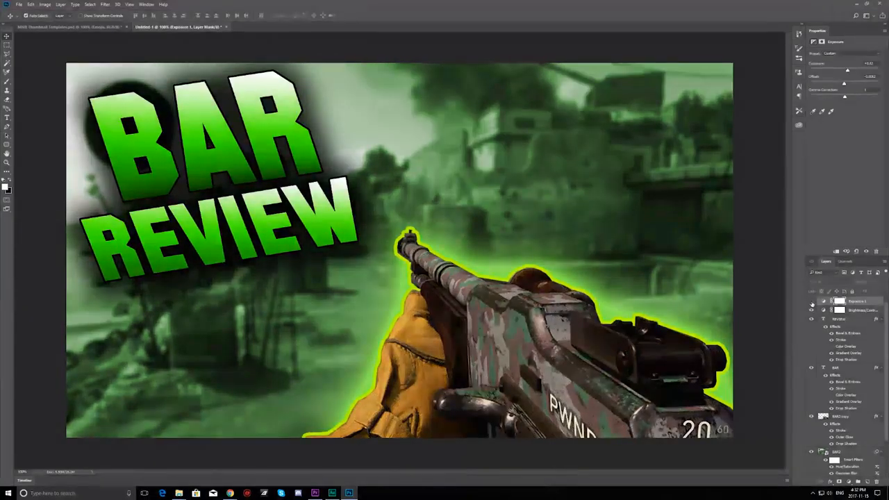
pyautogui.click(812, 302)
pyautogui.click(811, 311)
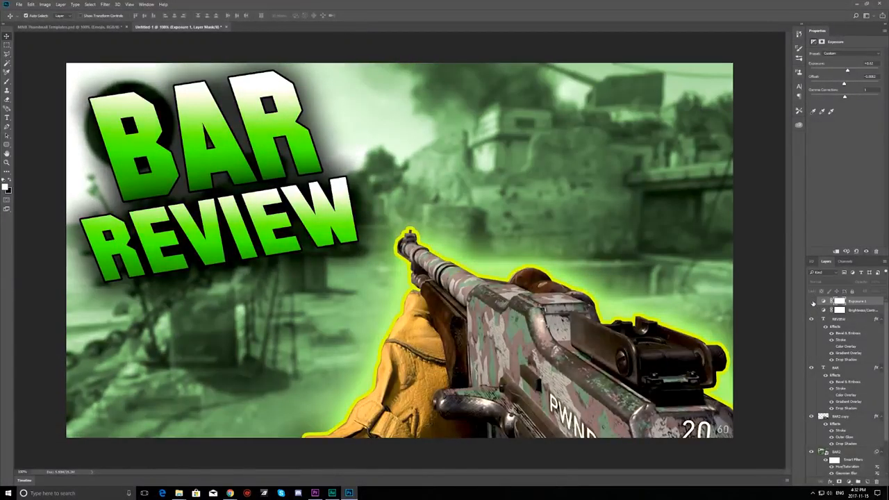
pyautogui.click(811, 314)
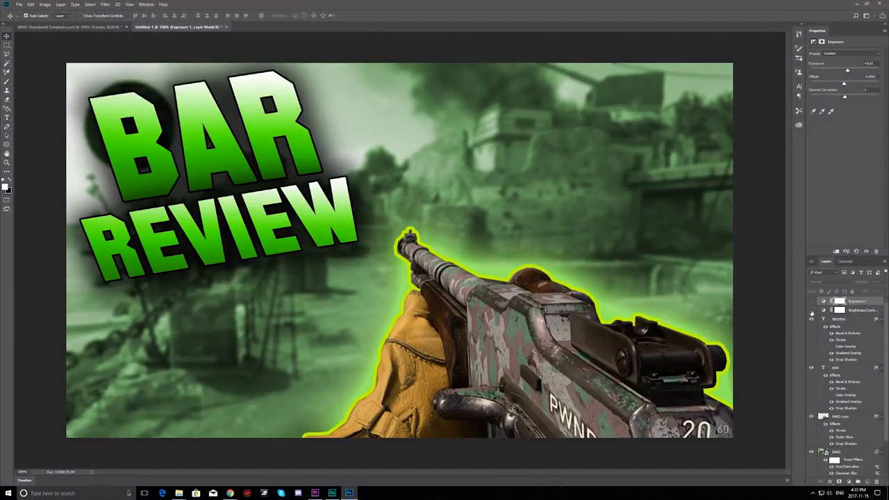
pyautogui.click(811, 311)
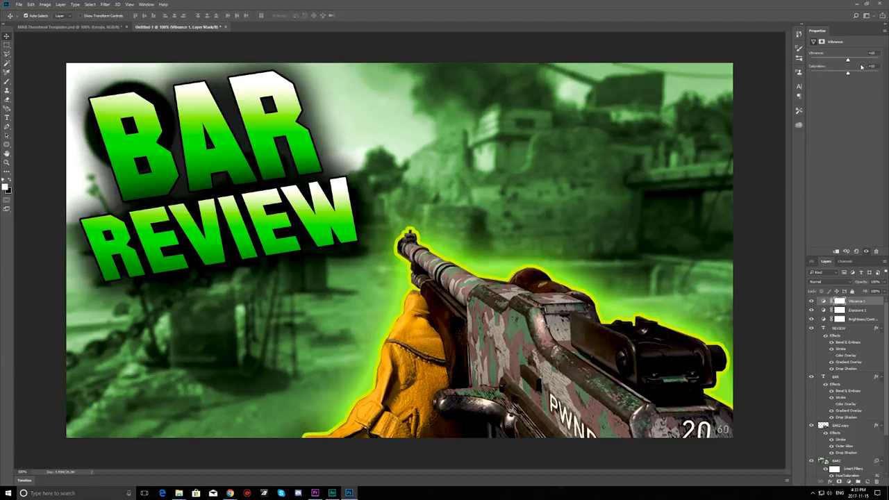
# Step: Toggle the Vibrance adjustment layer's visibility several times to compare the colors, leaving the layer shown
pyautogui.click(811, 302)
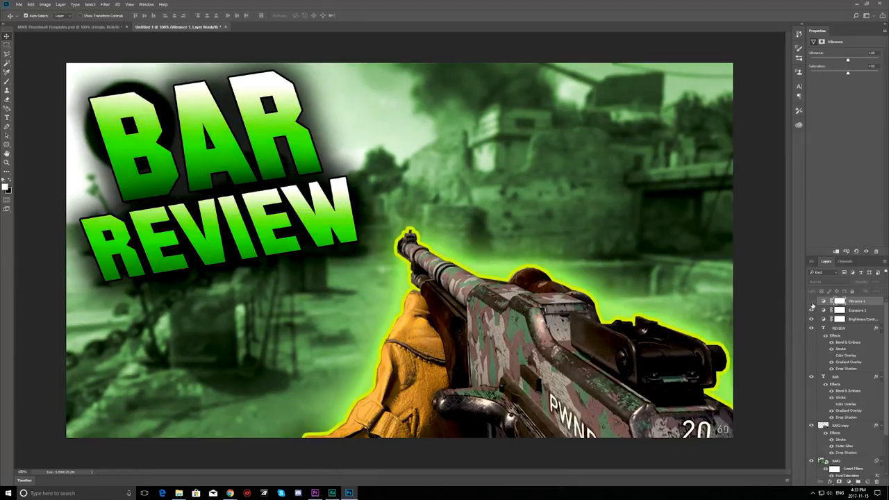
pyautogui.click(812, 302)
pyautogui.click(811, 302)
pyautogui.click(811, 302)
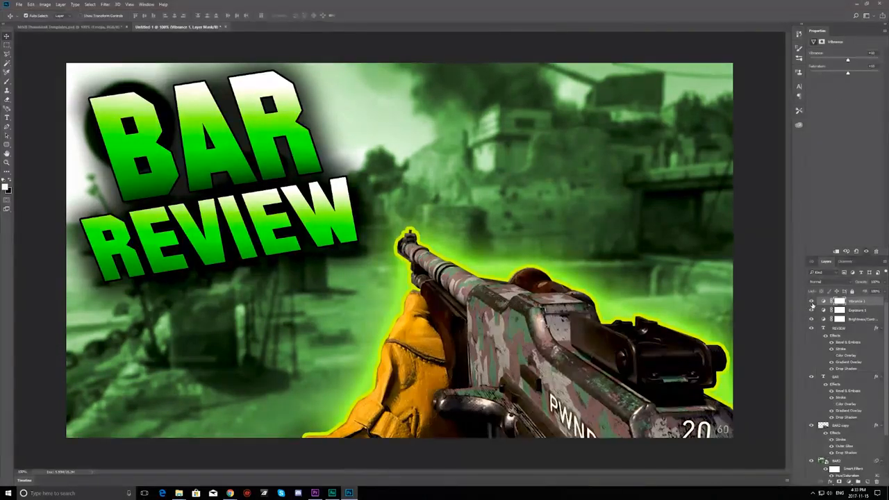
pyautogui.click(812, 302)
pyautogui.click(811, 302)
# Step: Check how the color-adjusted thumbnail reads at 30% zoom, and return to 100%
pyautogui.click(21, 470)
pyautogui.write('30')
pyautogui.press('Return')
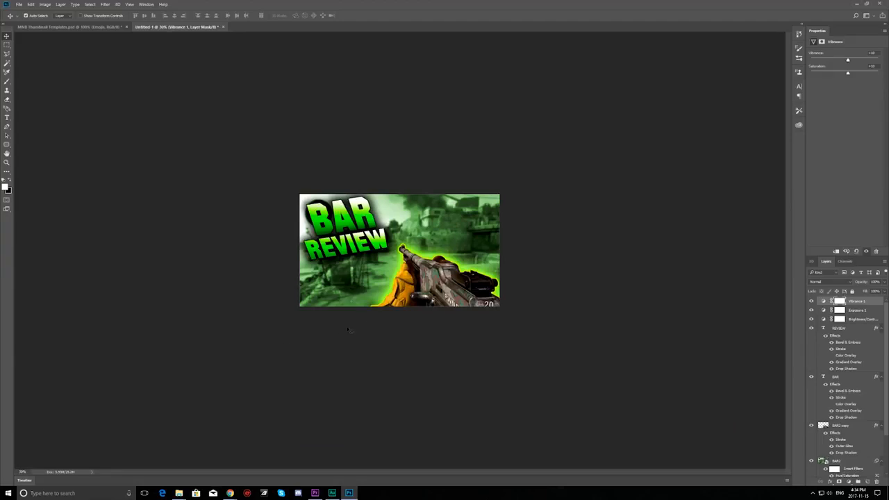
pyautogui.hotkey('ctrl', '1')
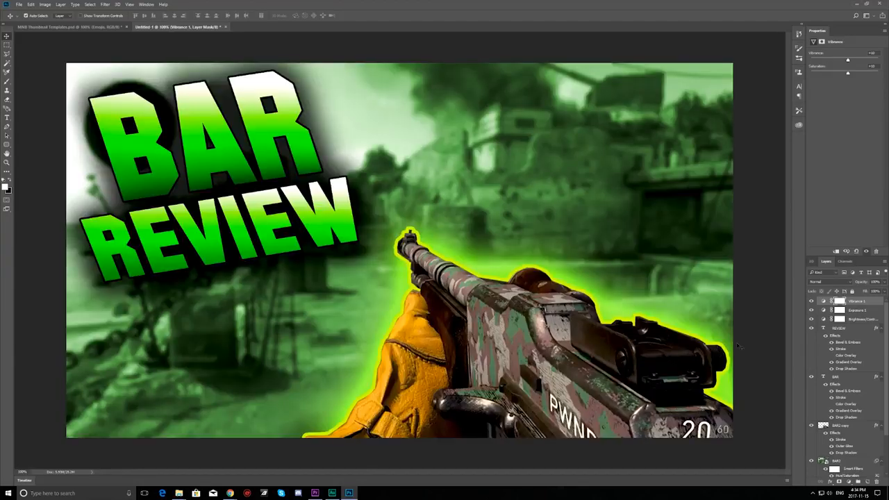
# Step: Temporarily hide the blurred gameplay layer to view the gradient background behind the gun, and show it again
pyautogui.scroll(-2, 812, 348)
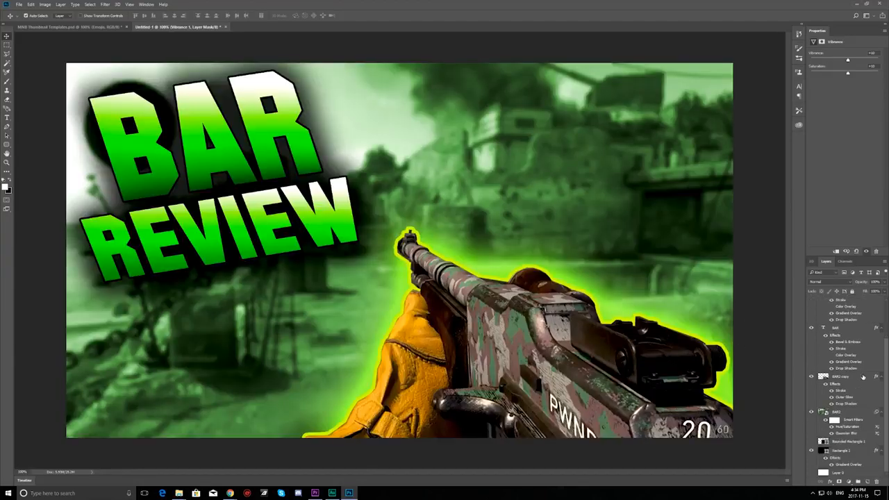
pyautogui.click(813, 413)
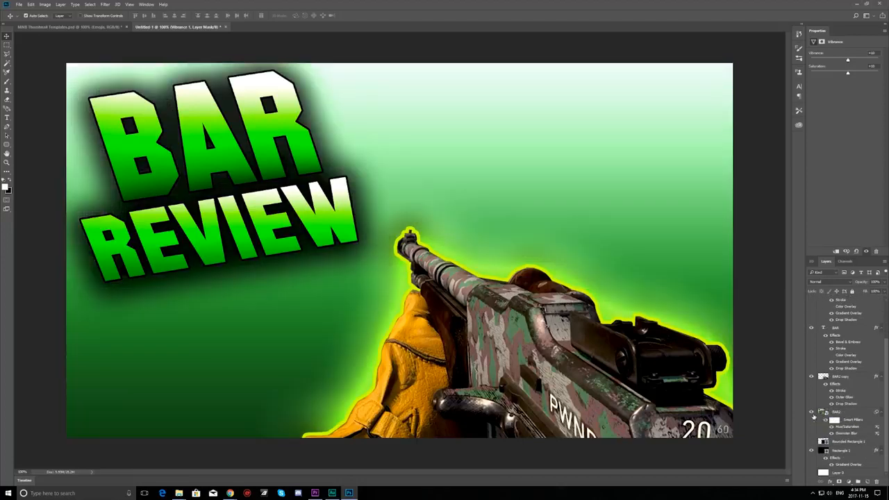
pyautogui.click(813, 413)
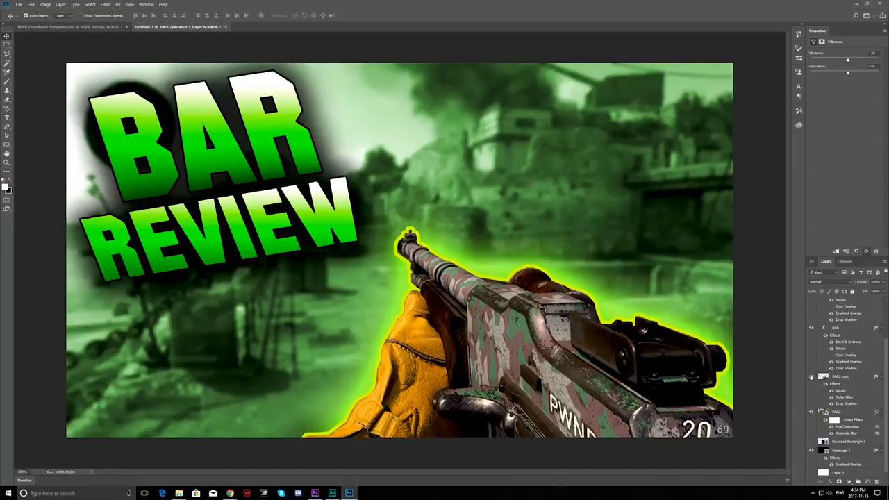